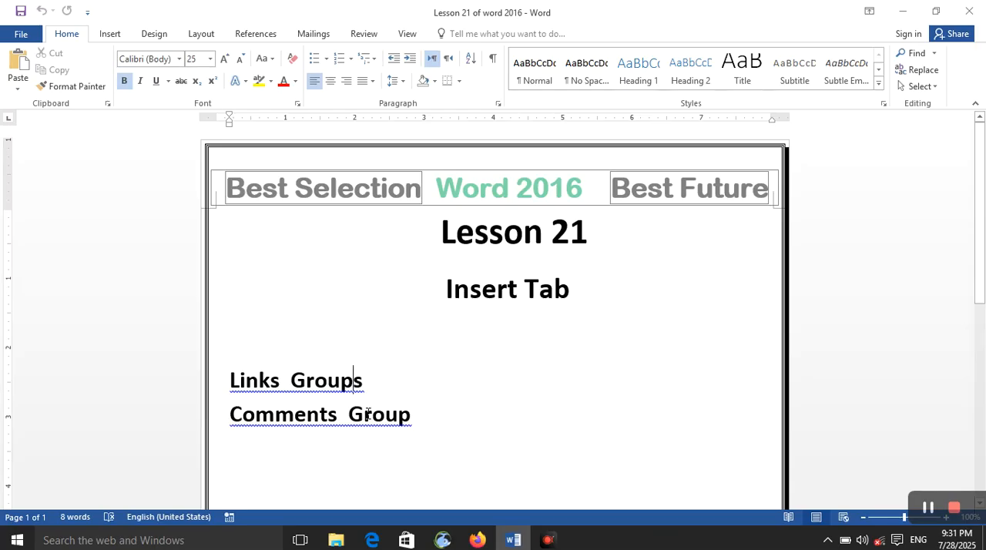
Step: Close the Lesson 21 document and create a new blank document
key("ctrl+w")
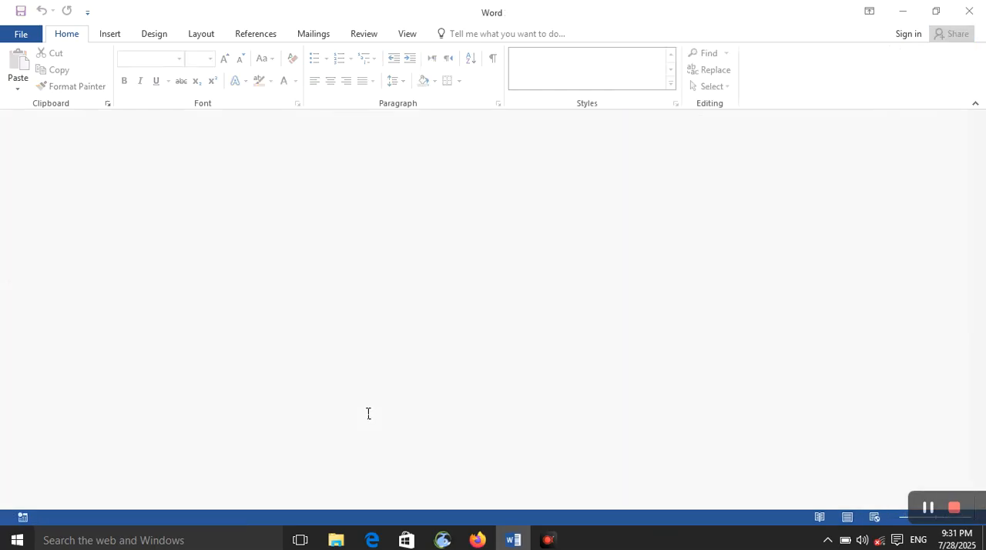
key("ctrl+n")
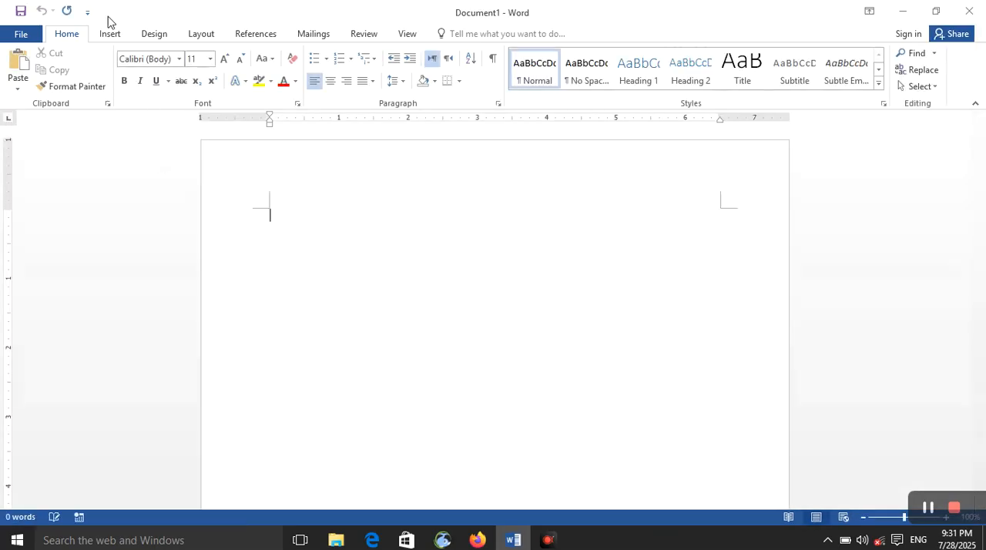
Step: Start a hyperlink to an existing file or web page and examine the current folder, browsed pages and recent files lists
left_click(115, 35)
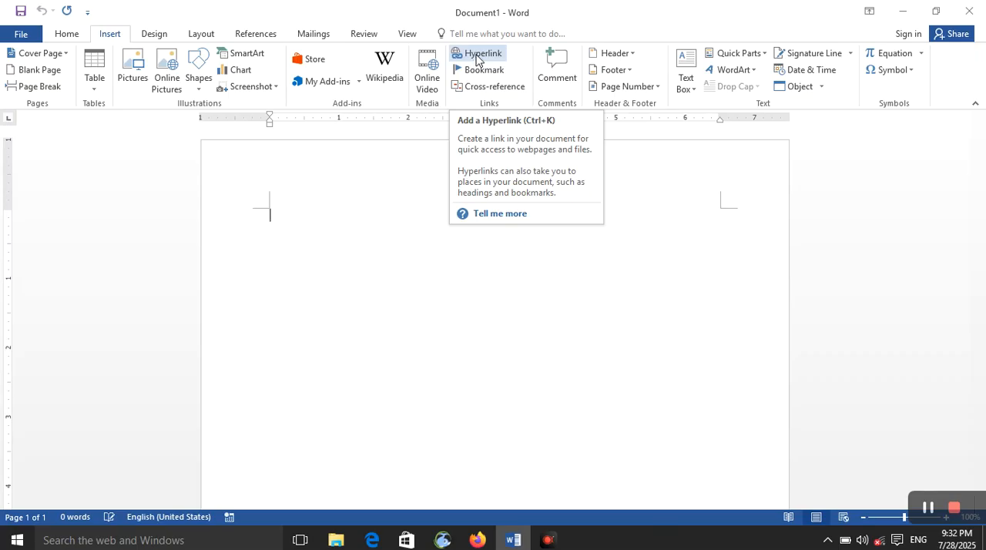
left_click(477, 61)
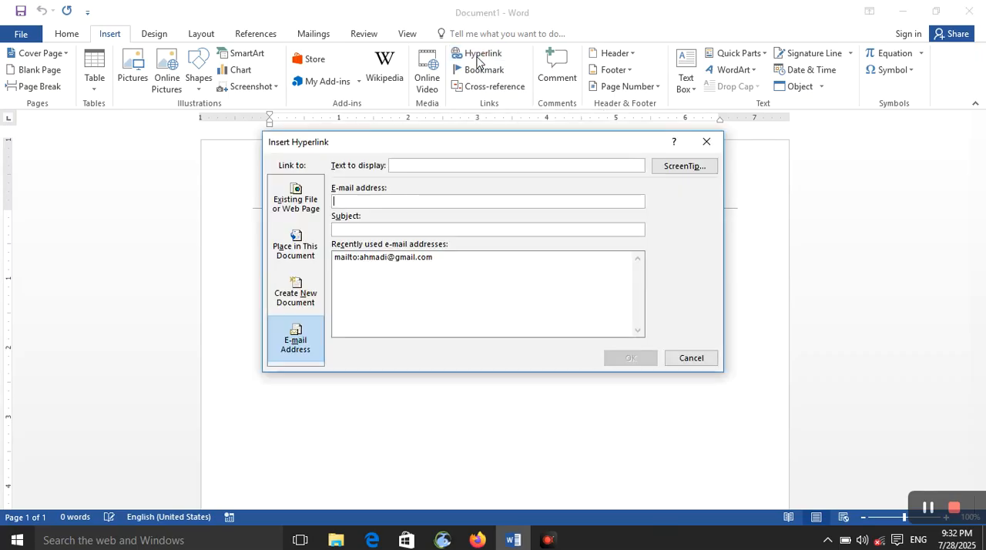
left_click(313, 202)
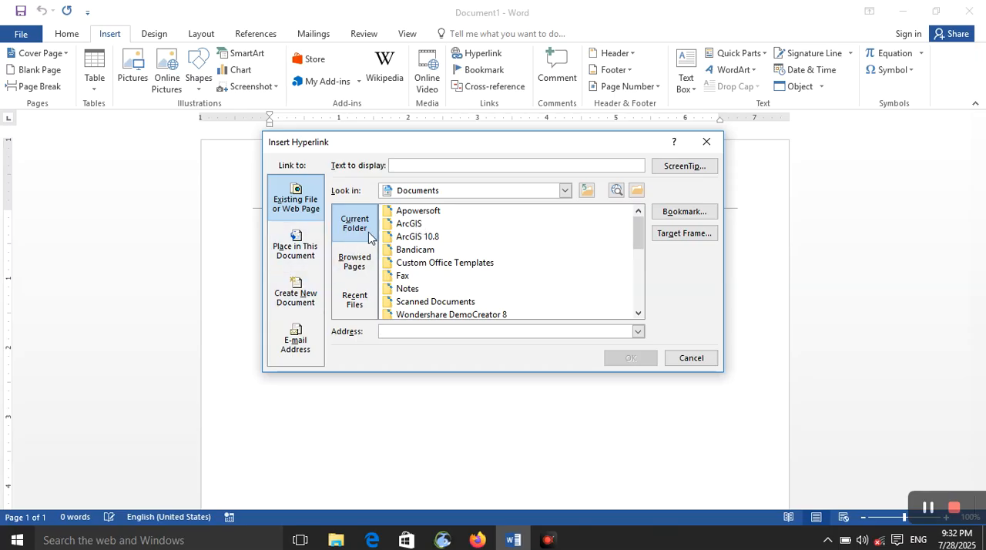
scroll(434, 291, "down", 5)
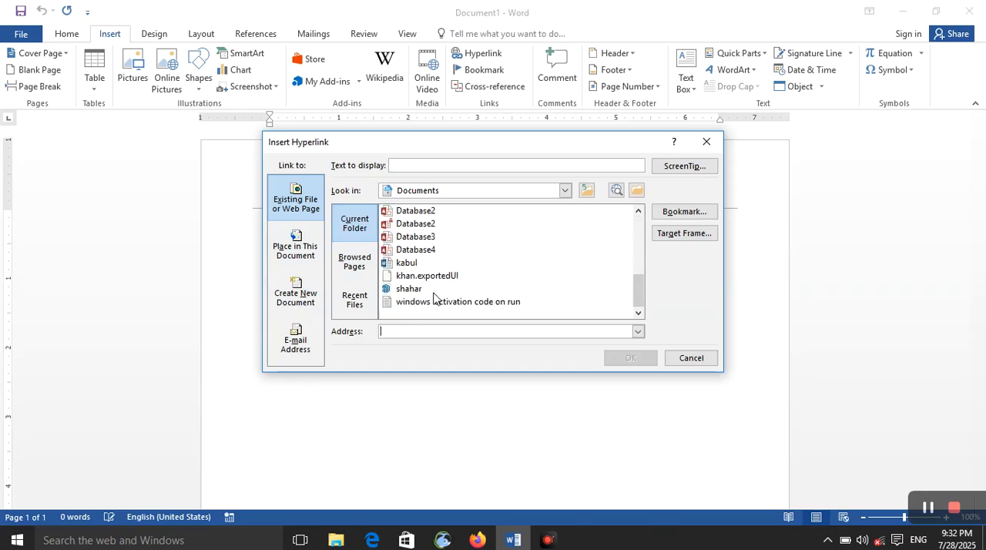
scroll(434, 298, "up", 3)
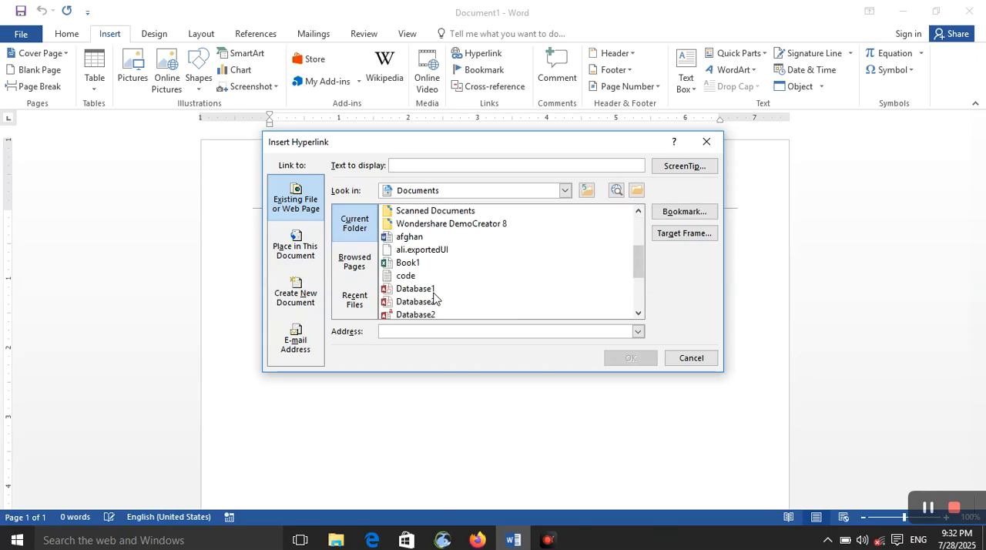
left_click(363, 268)
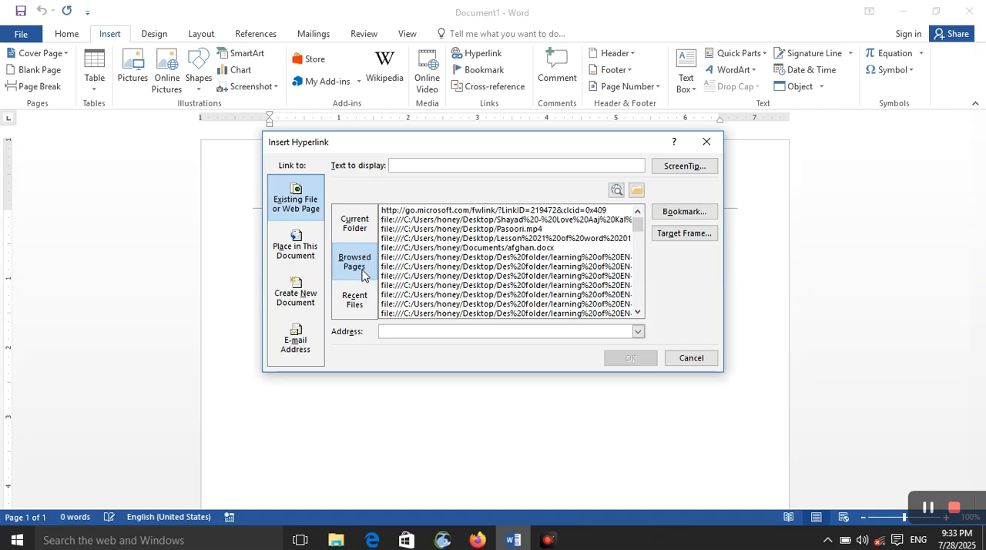
scroll(452, 286, "down", 5)
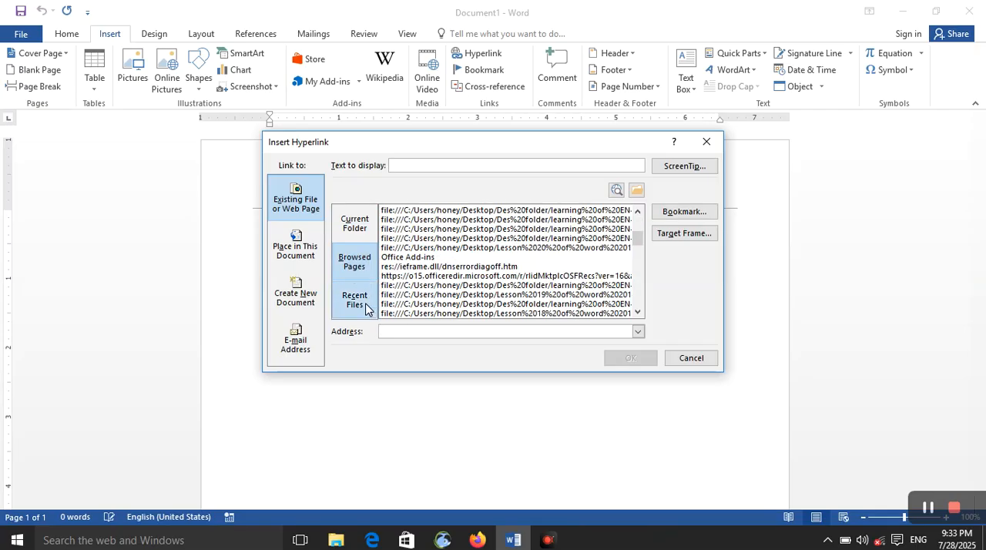
left_click(359, 300)
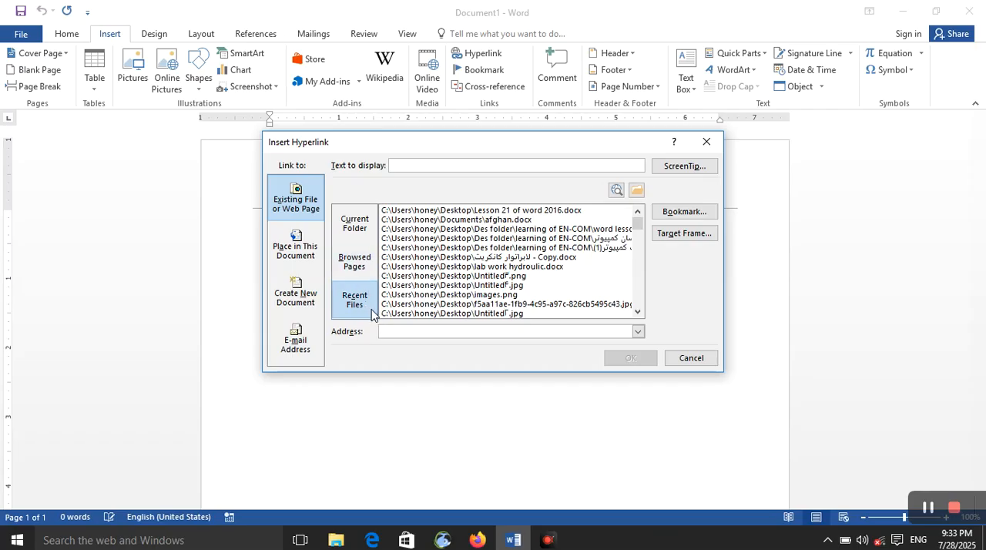
left_click(356, 232)
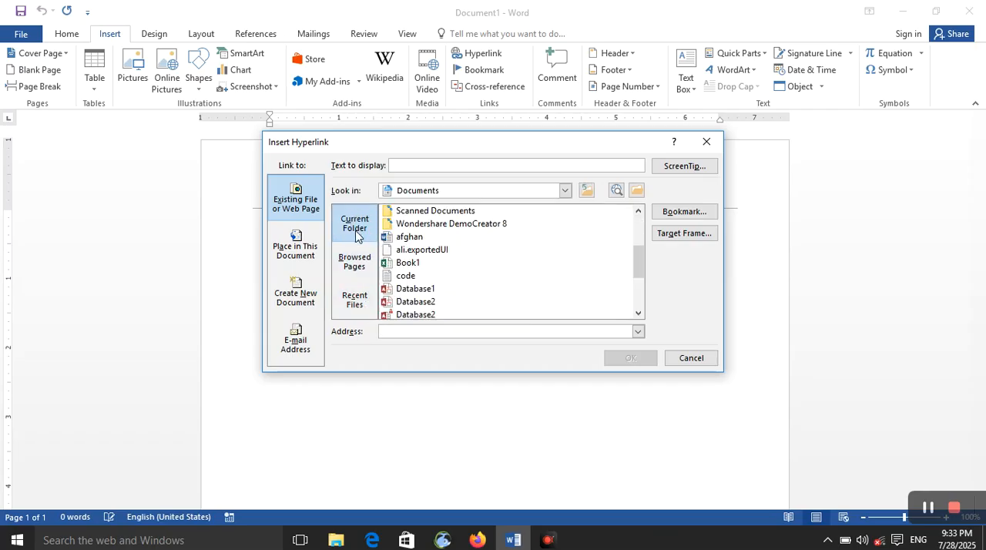
Step: Insert a hyperlink to the Desktop file "Lesson 21 of word 2016", keeping its file path as the display text
left_click(637, 191)
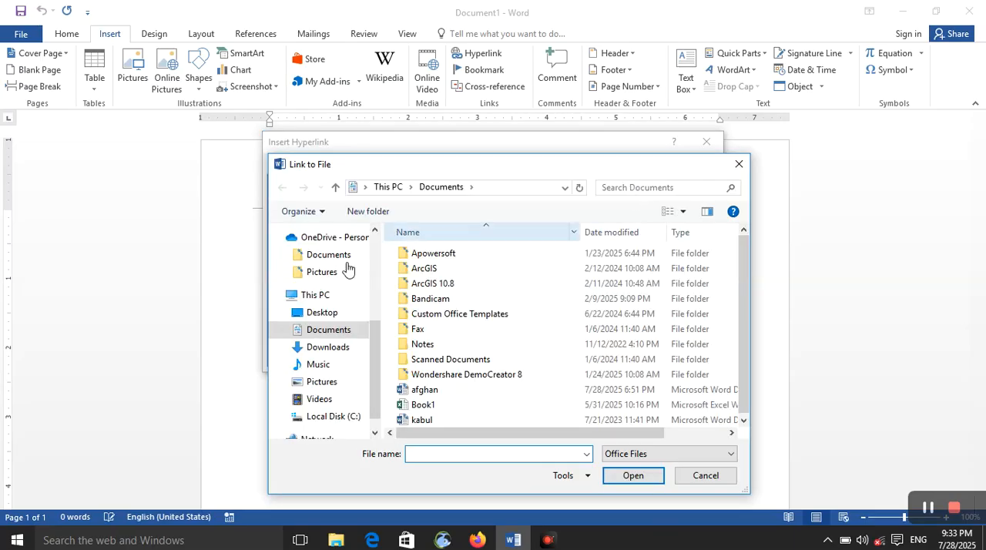
left_click(297, 312)
left_click(438, 268)
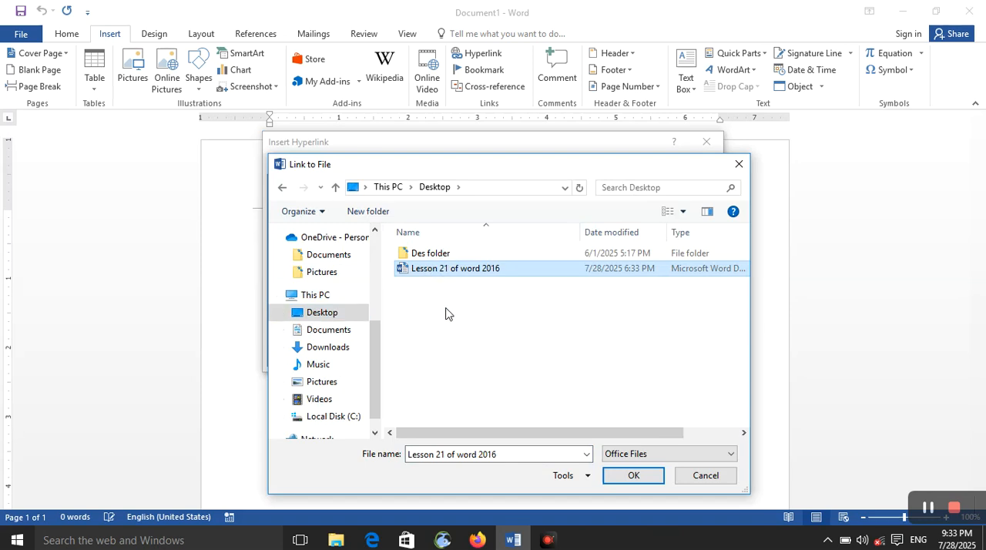
left_click(631, 474)
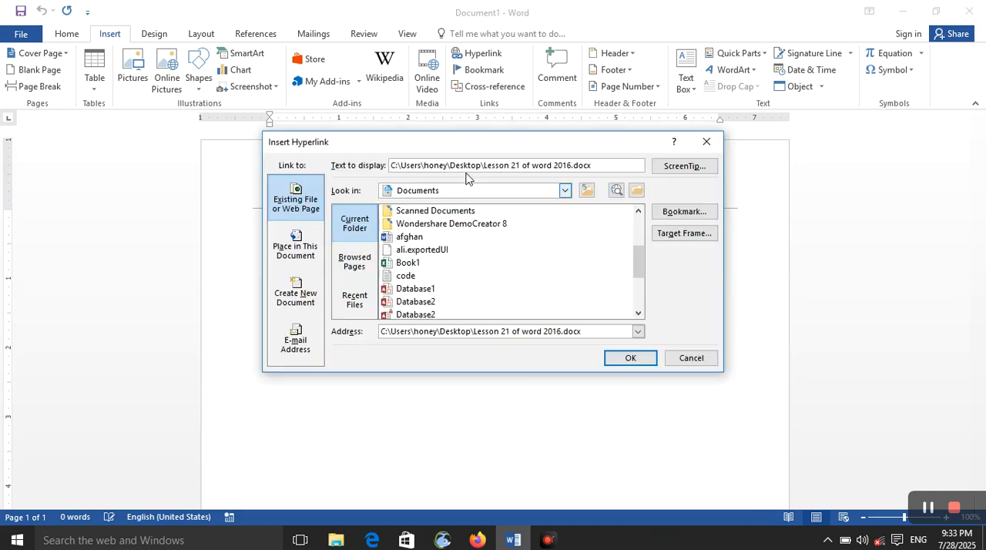
left_click_drag(603, 164, 390, 166)
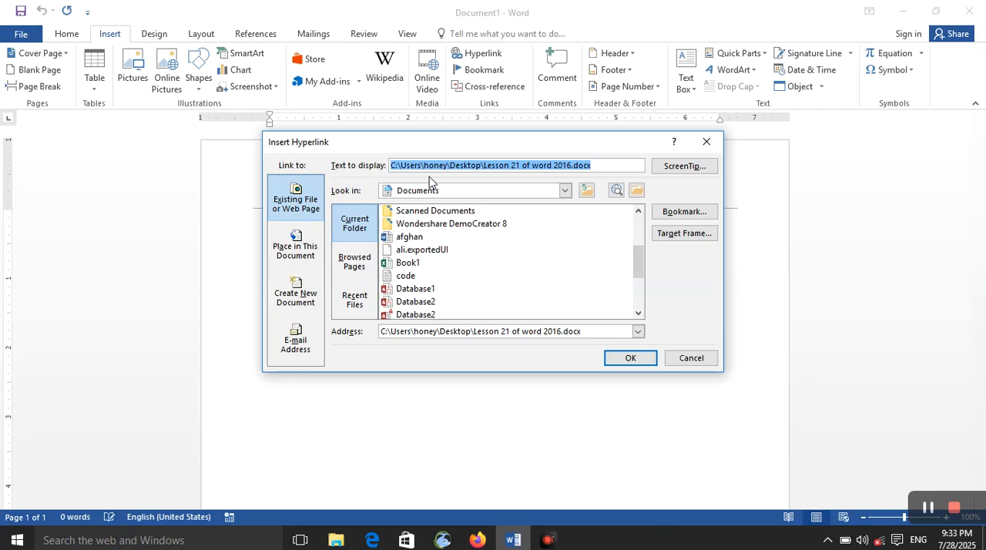
left_click(629, 359)
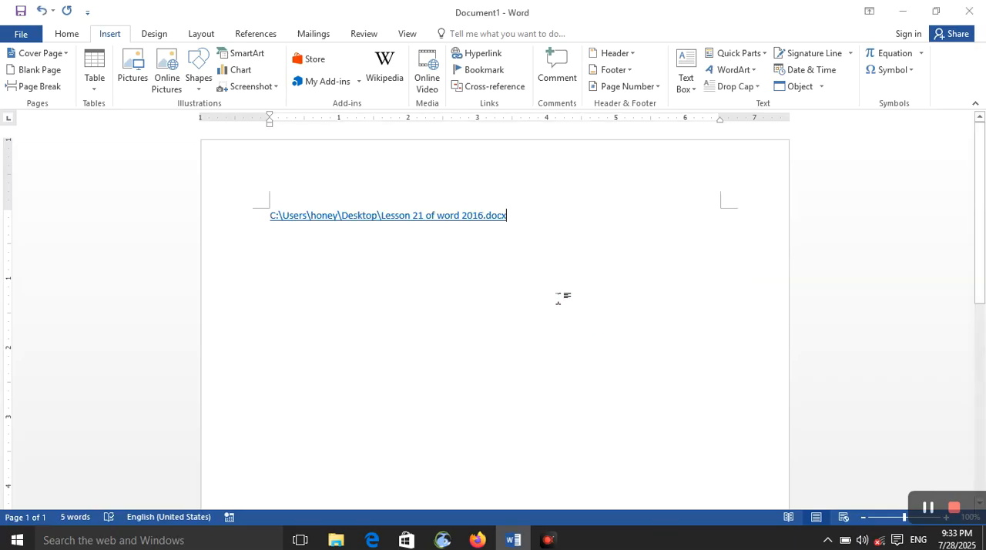
Step: Follow the file path hyperlink, accept the security notice, and close the document it opens
left_click(491, 215, "ctrl")
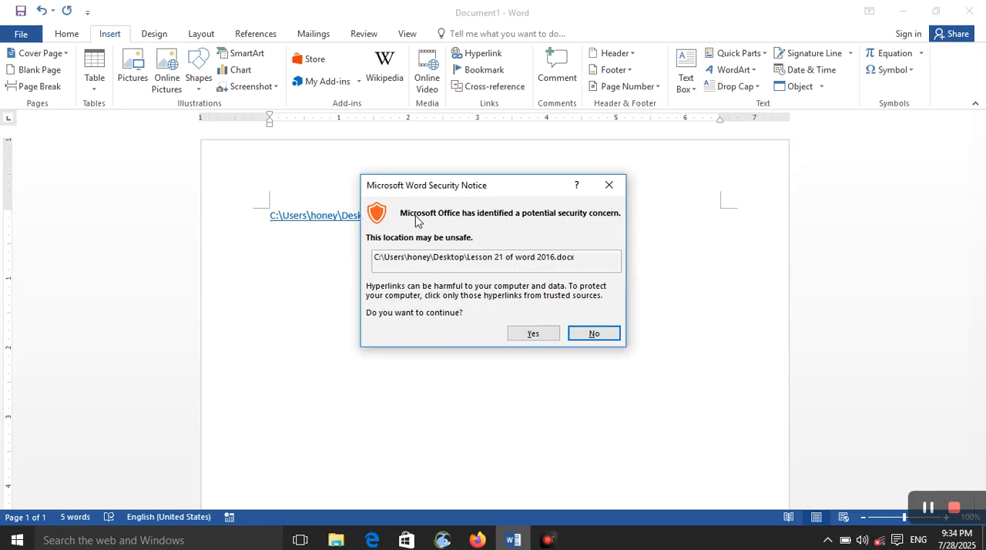
left_click(534, 334)
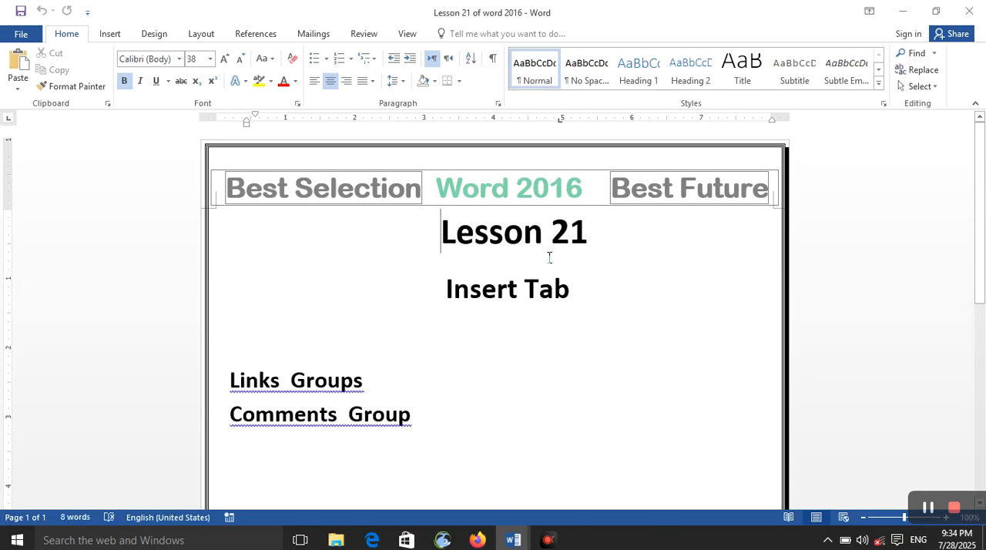
left_click(972, 13)
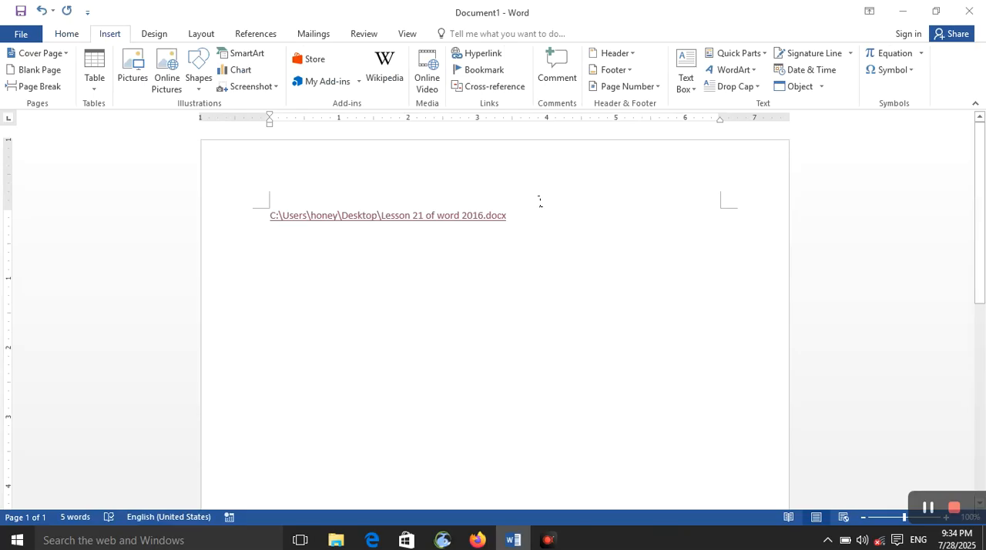
Step: On a new line below the first link, start another hyperlink targeting "Lesson 21 of word 2016" on the Desktop
key("Return")
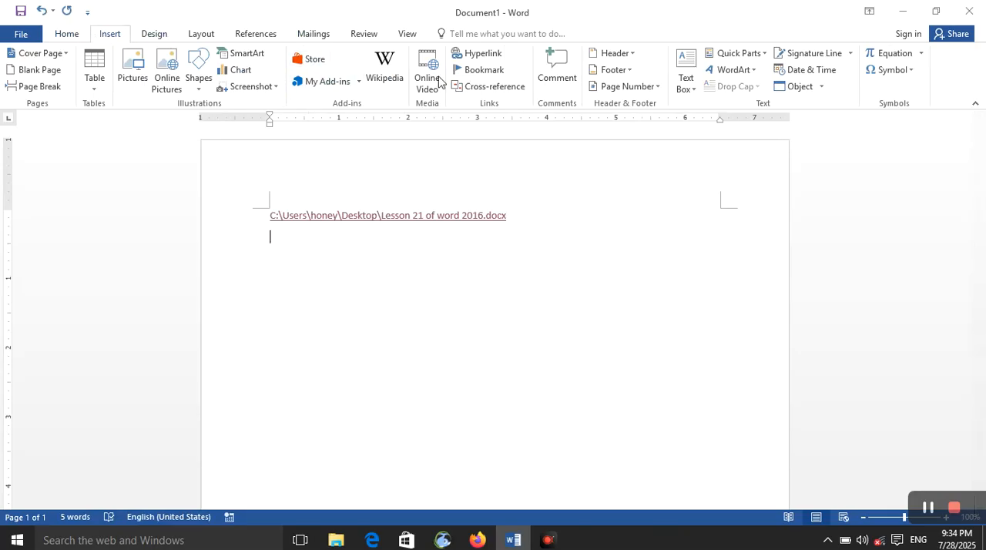
left_click(497, 61)
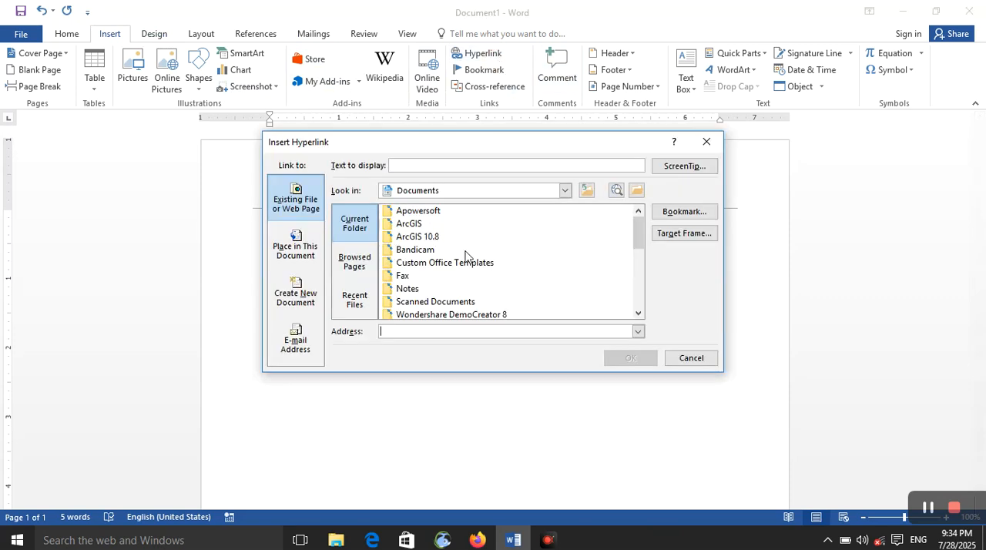
scroll(457, 266, "down", 5)
scroll(455, 270, "up", 5)
left_click(634, 192)
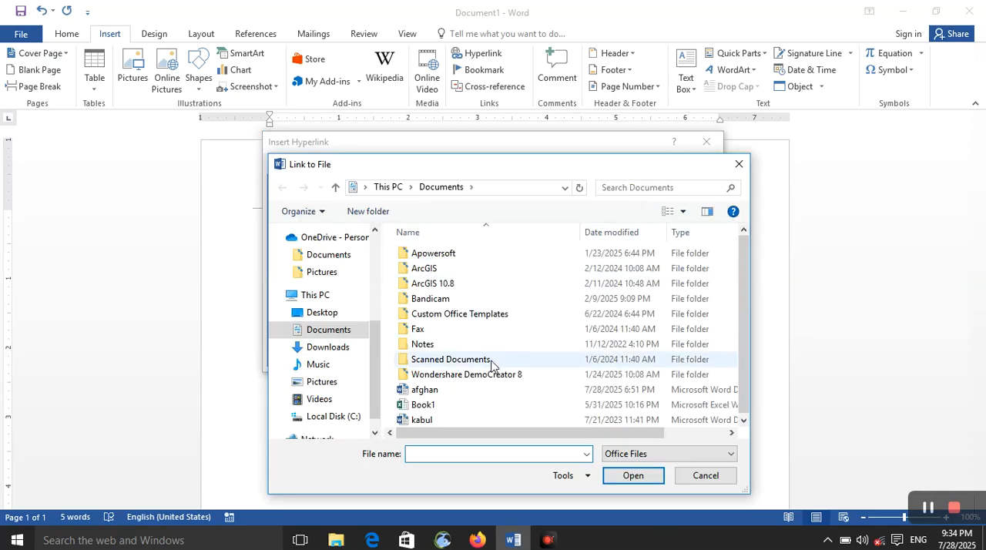
left_click(357, 313)
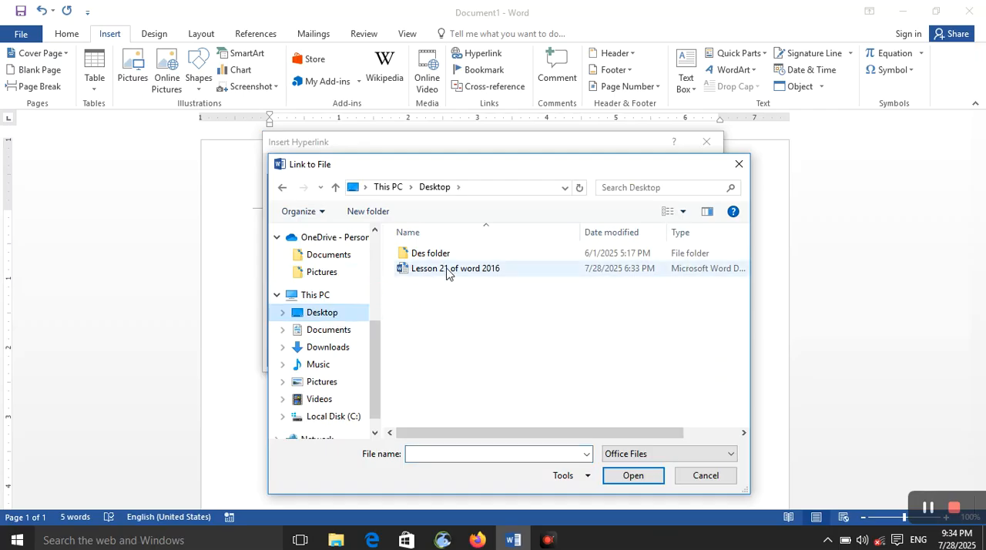
left_click(461, 273)
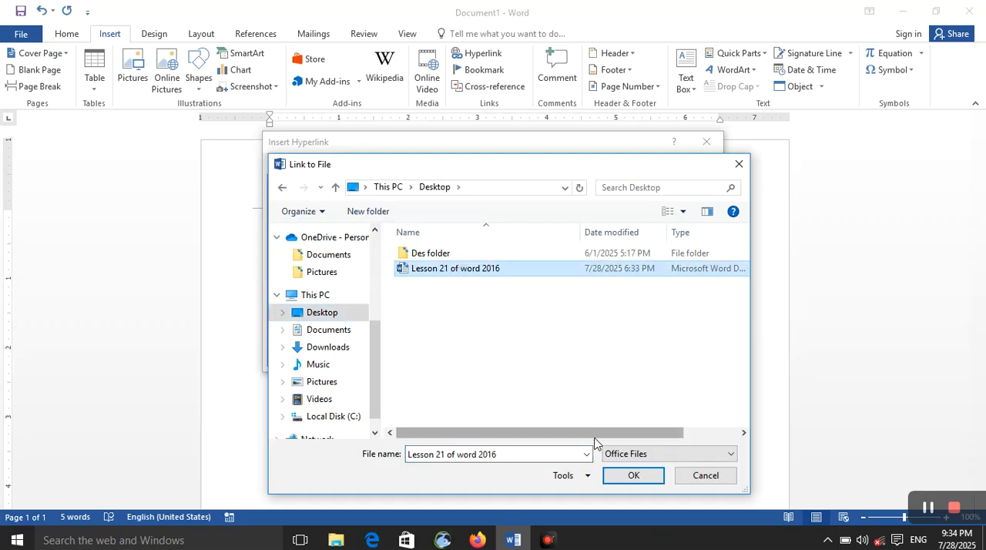
left_click(632, 476)
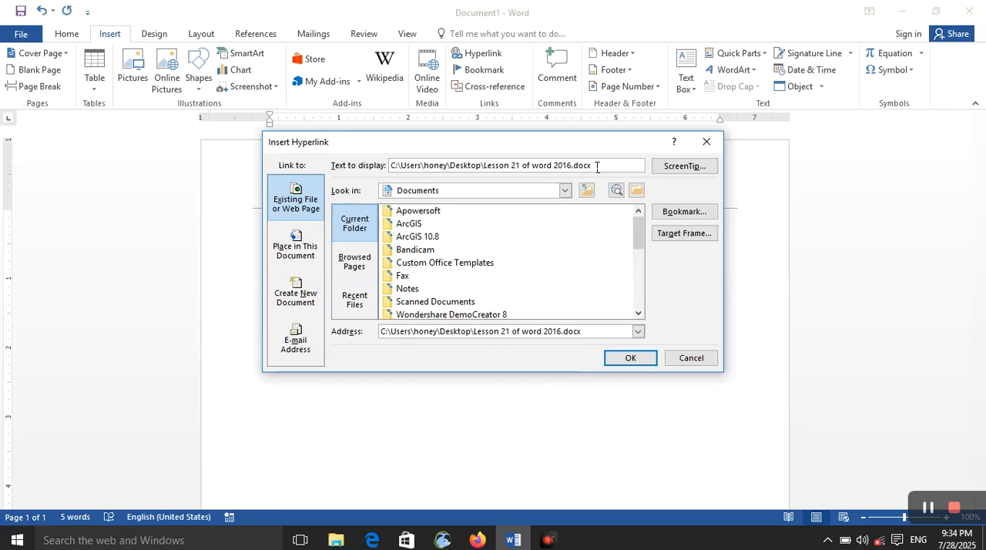
Step: Replace the hyperlink's display text with "click to open" and insert the link
left_click_drag(597, 166, 389, 166)
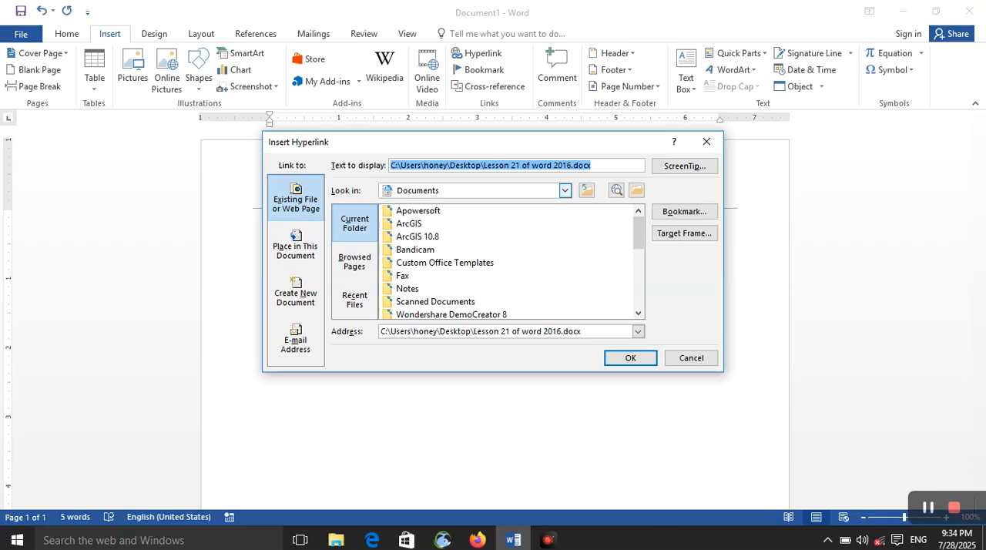
type("click")
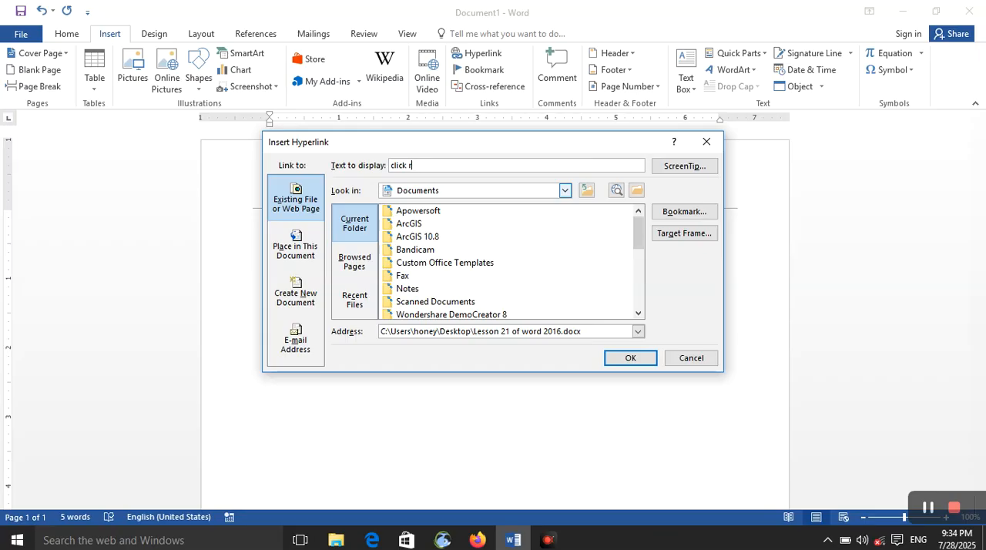
type(" to open")
key("Return")
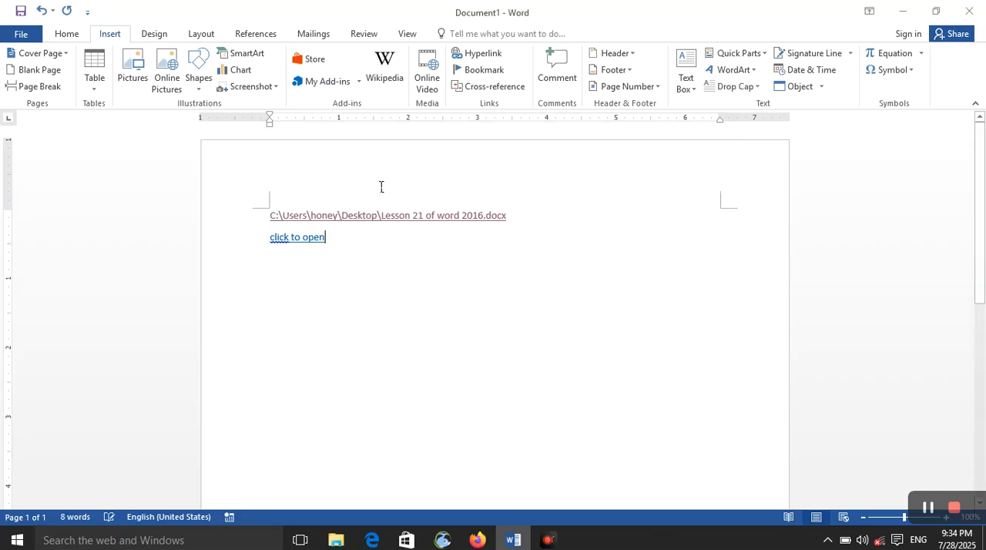
Step: Test the "click to open" hyperlink by following it past the security notice, and close the linked document
left_click(303, 237, "ctrl")
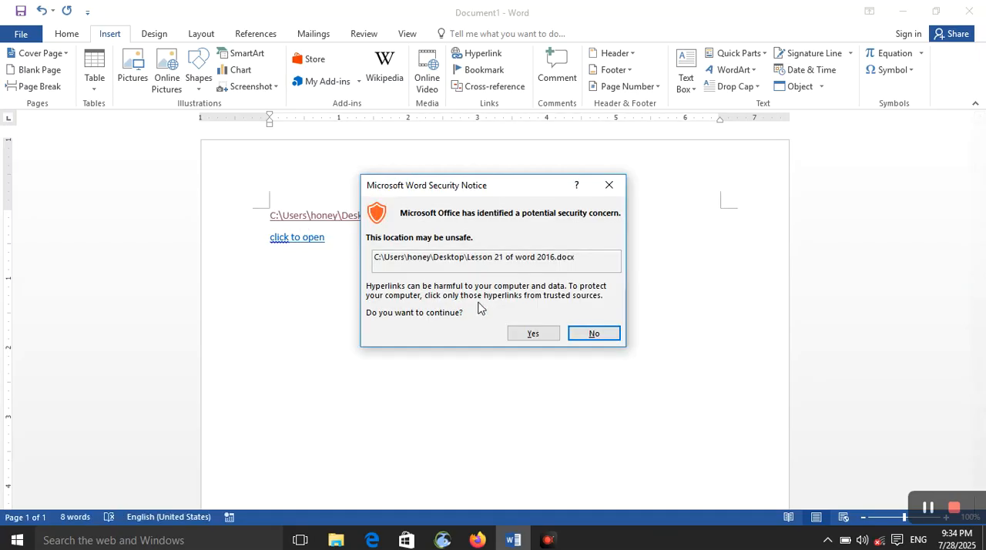
left_click(516, 332)
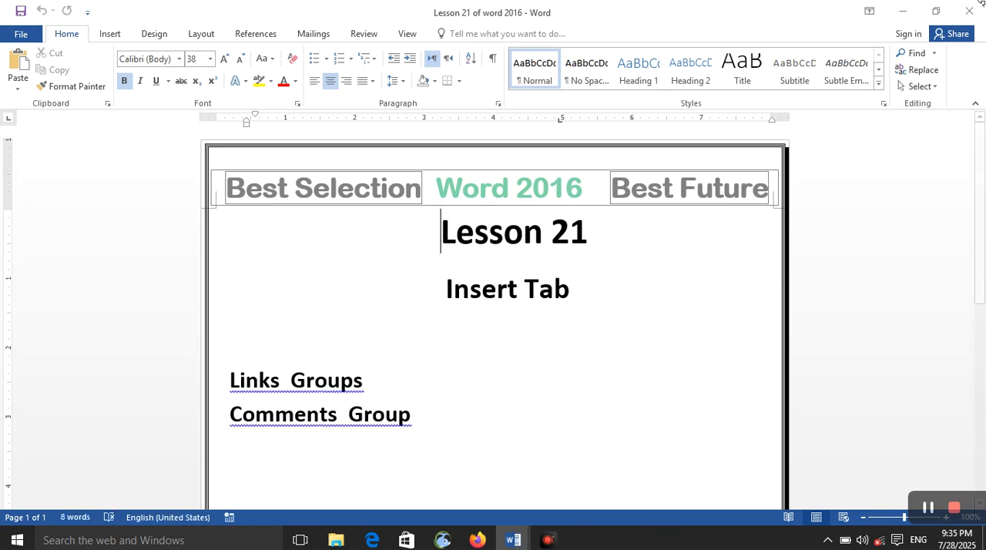
left_click(971, 11)
Step: On a new line below "click to open", start a third hyperlink with the Desktop file "Lesson 21 of word 2016" as its target
left_click(346, 255)
key("Return")
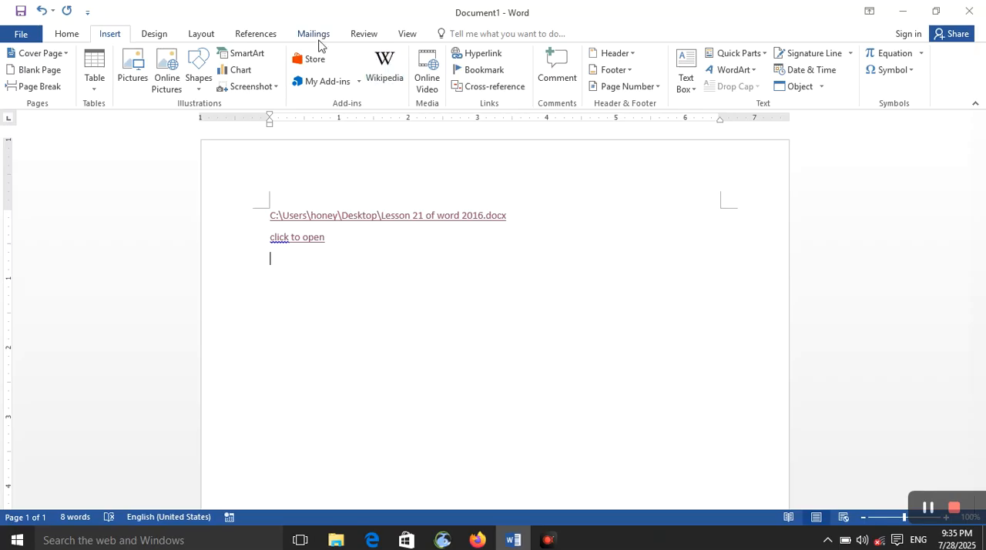
left_click(499, 60)
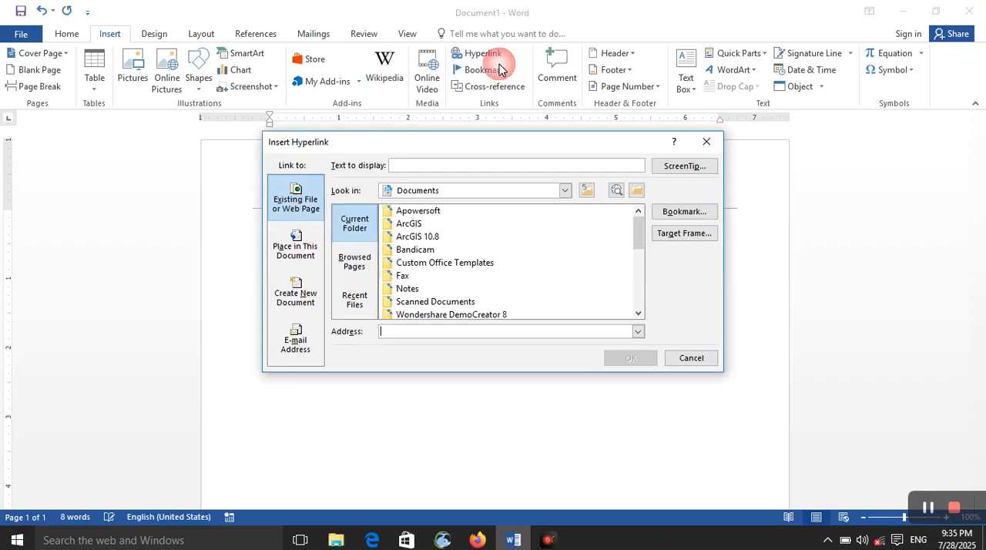
left_click(636, 190)
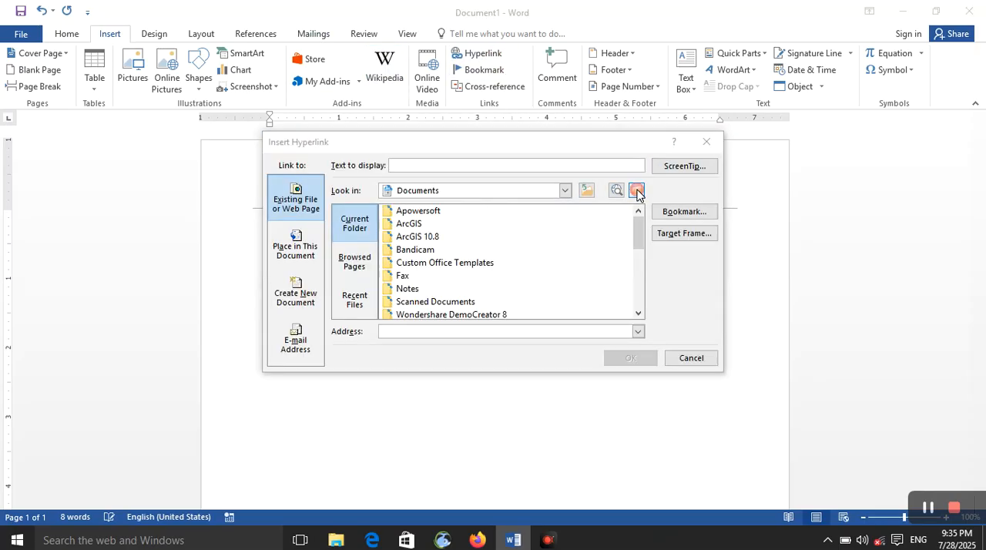
left_click(345, 312)
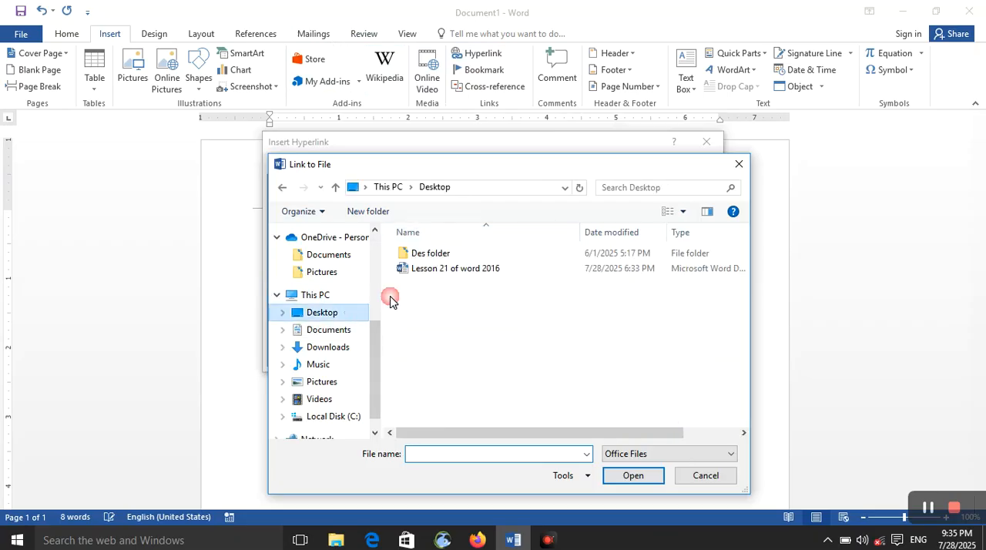
left_click(438, 269)
left_click(640, 477)
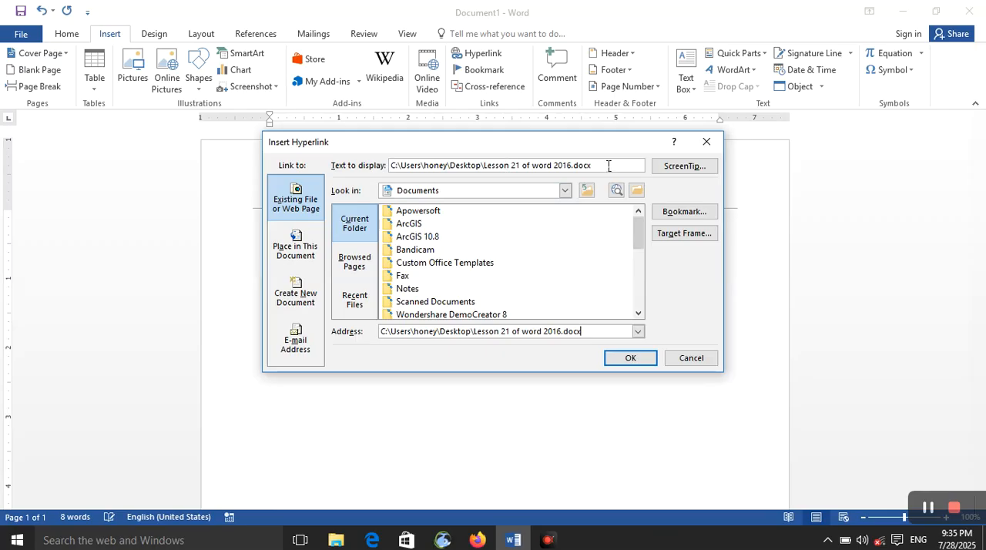
Step: Replace the third hyperlink's display text with a person's name instead of the file path
left_click_drag(609, 166, 290, 171)
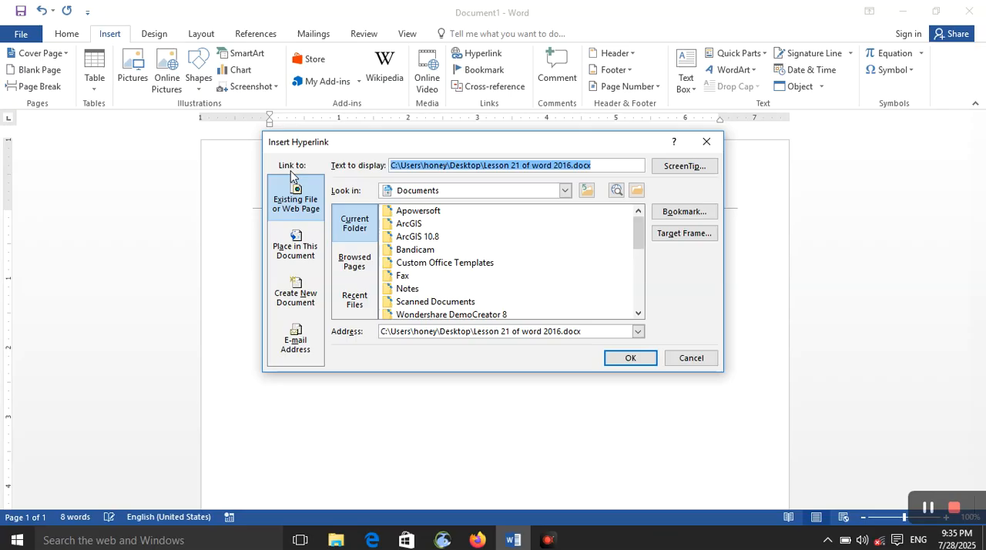
type("k")
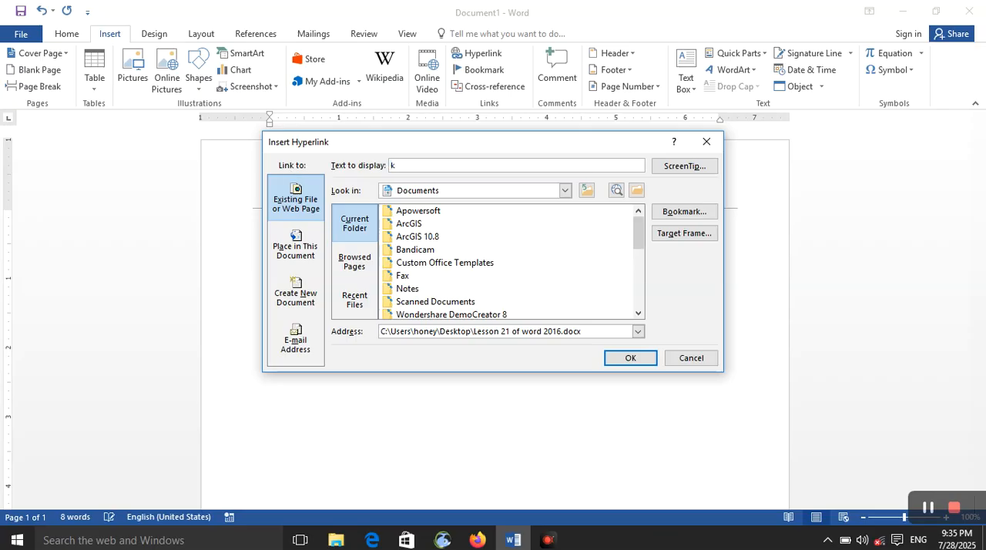
type("li")
key("BackSpace")
key("BackSpace")
key("BackSpace")
type("su")
Step: Give the hyperlink the ScreenTip text "hello" and insert the link
left_click(667, 168)
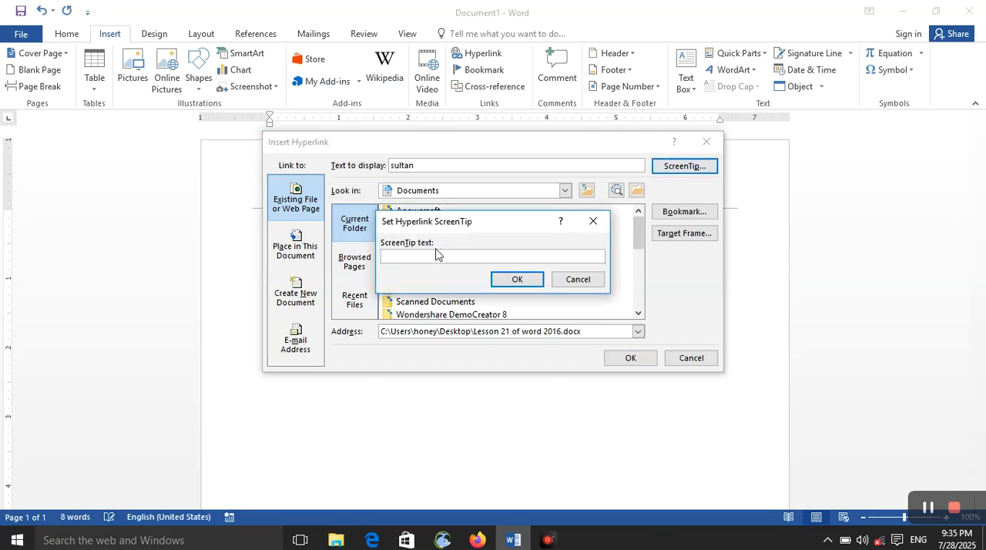
type("hello")
left_click(535, 283)
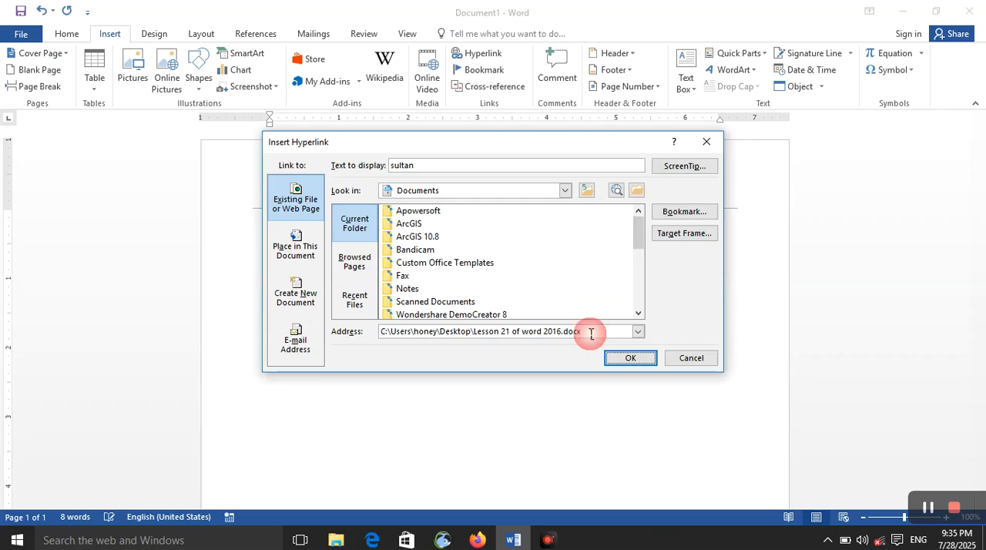
left_click(645, 362)
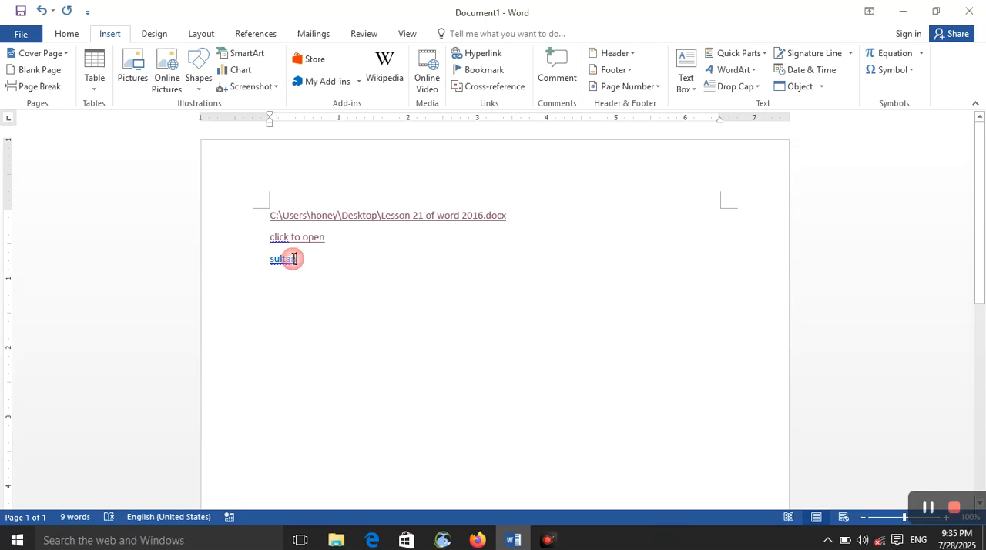
Step: Check the third hyperlink's ScreenTip, follow the link past the security notice, and close the linked document
mouse_move(282, 258)
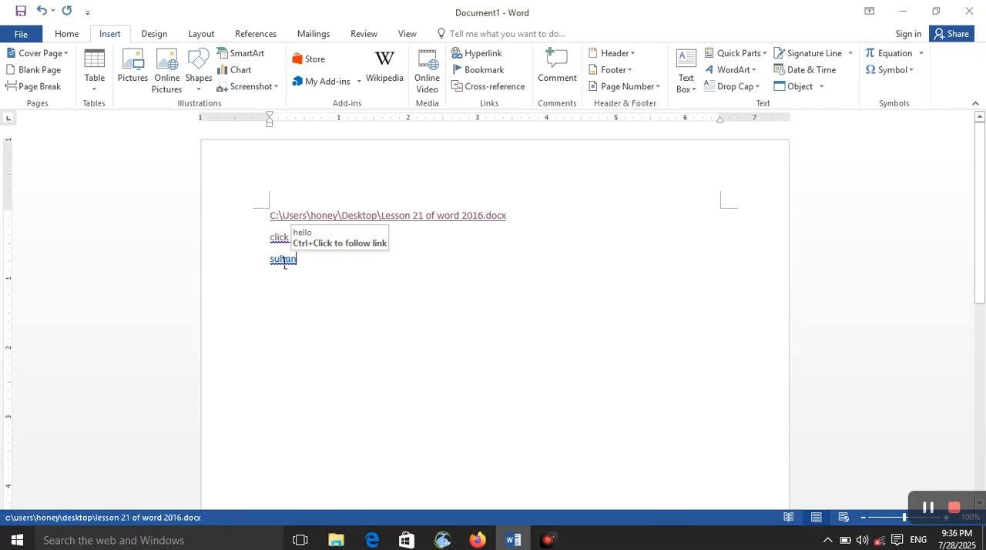
left_click(285, 260, "ctrl")
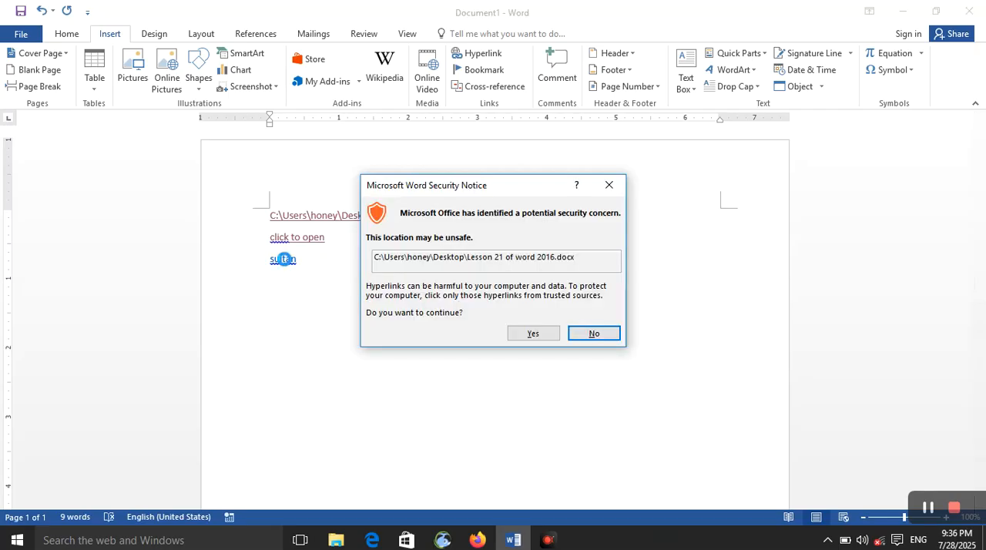
left_click(532, 332)
left_click(970, 10)
left_click(304, 272)
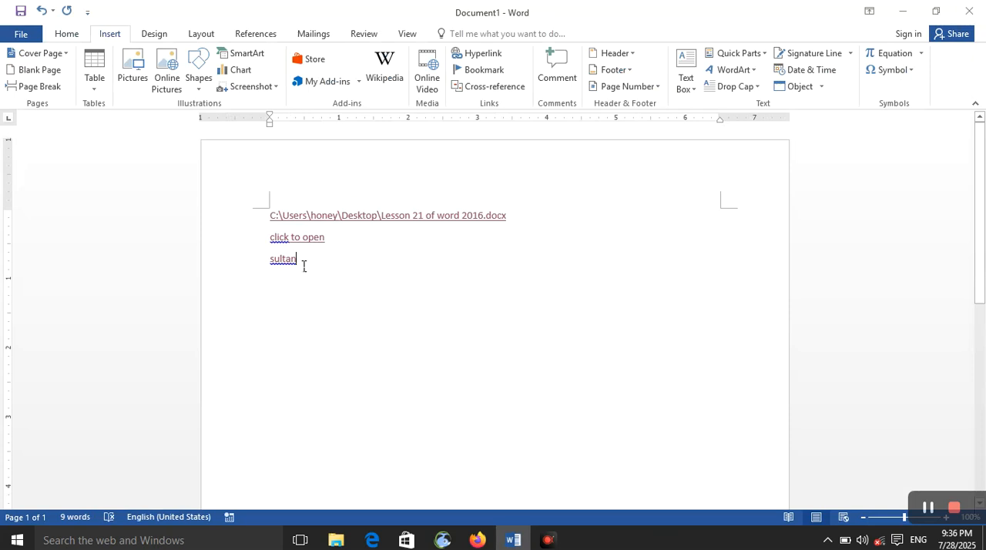
key("Return")
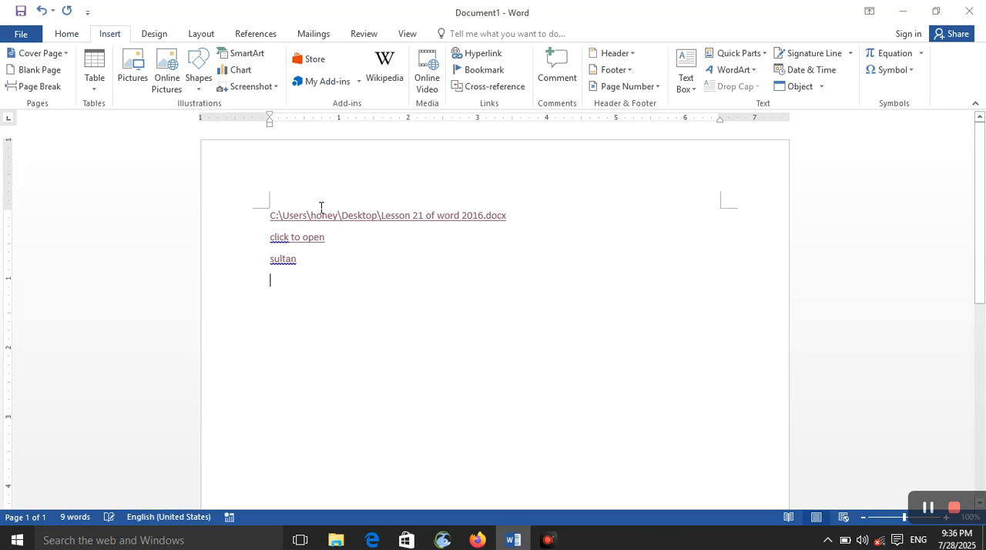
left_click(473, 55)
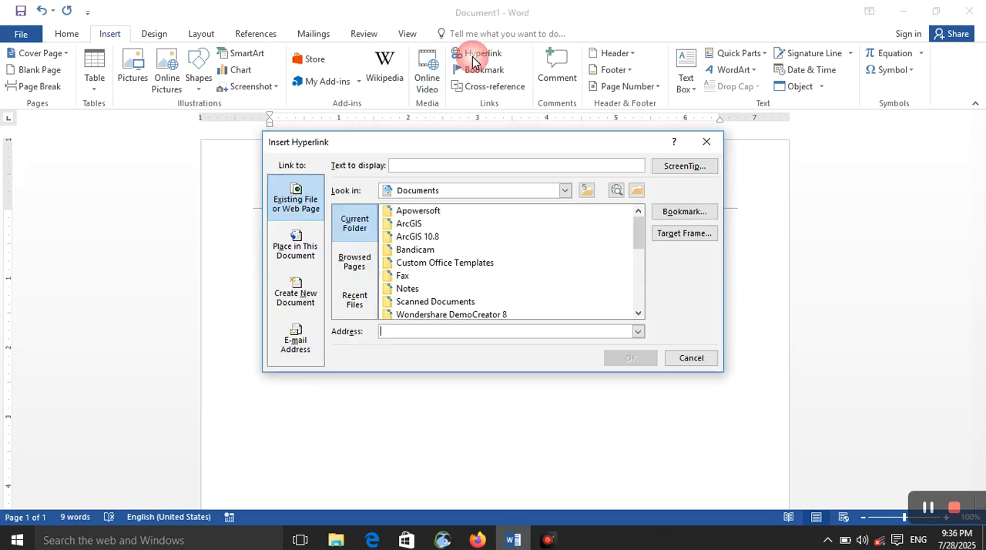
left_click(305, 247)
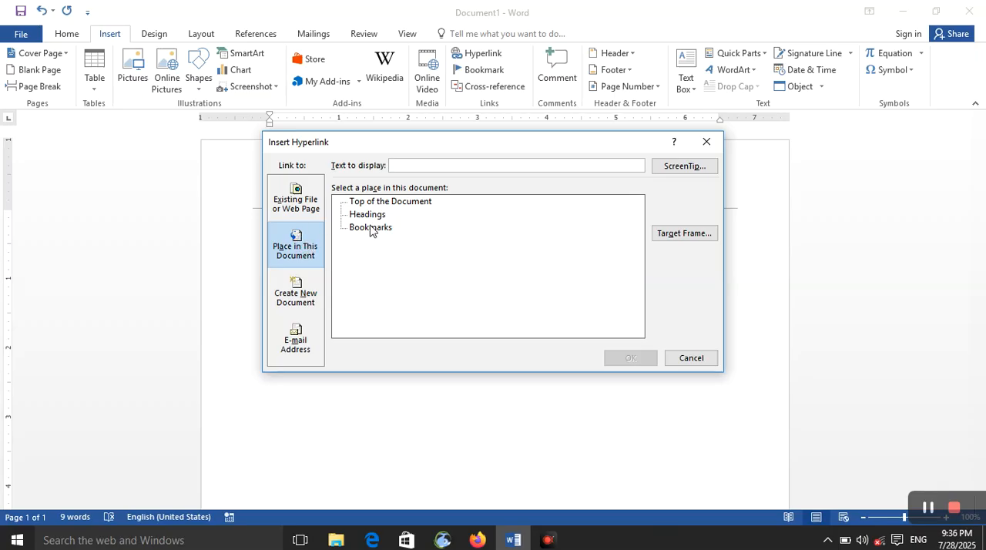
left_click(670, 361)
Step: Create a new blank document and add the title "Computer" as a centered Heading 1
key("ctrl+n")
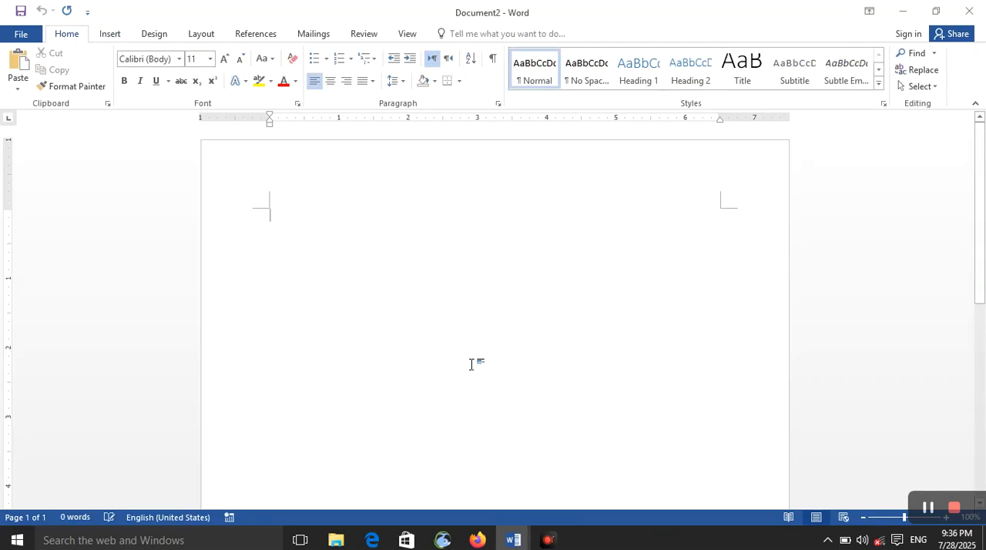
type("comp")
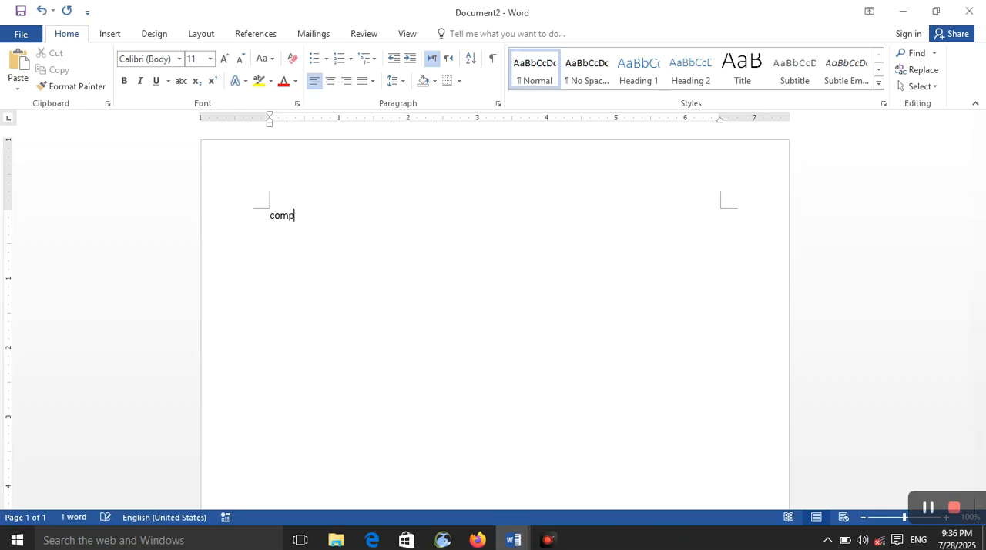
type("uter")
key("ctrl+alt+1")
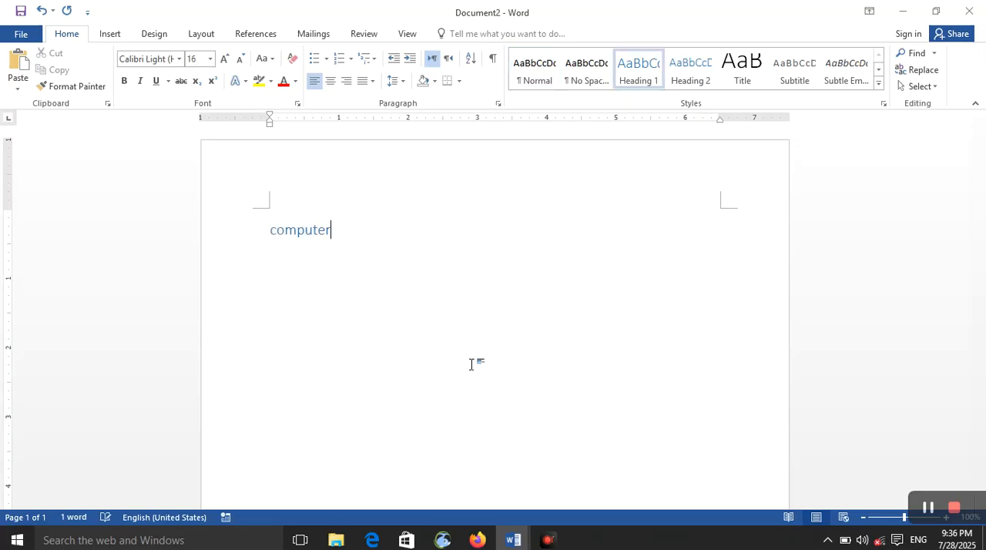
key("ctrl+e")
key("Return")
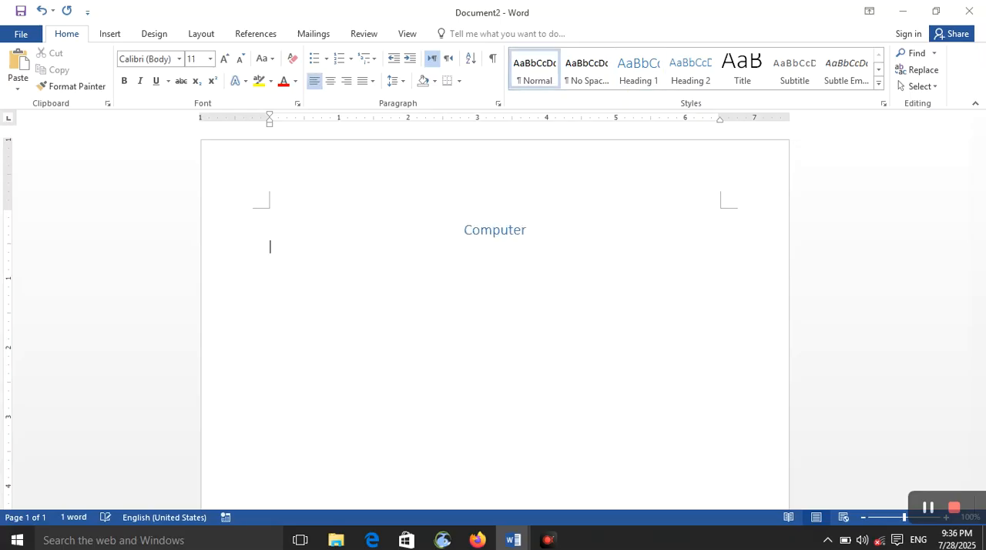
Step: Generate sample paragraphs below the "Computer" heading with =rand() and repeat the insertion three more times
type("=ra")
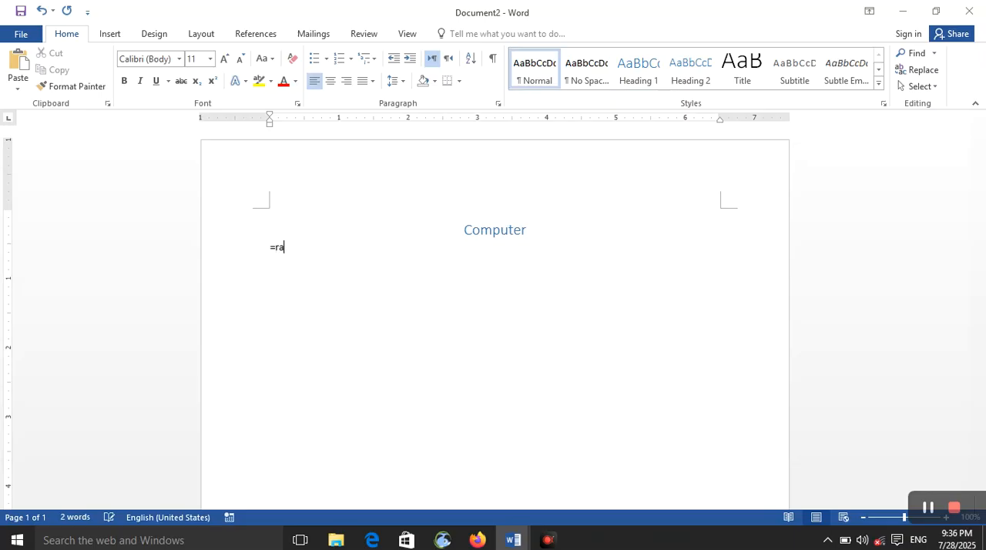
type("nd()")
key("Return")
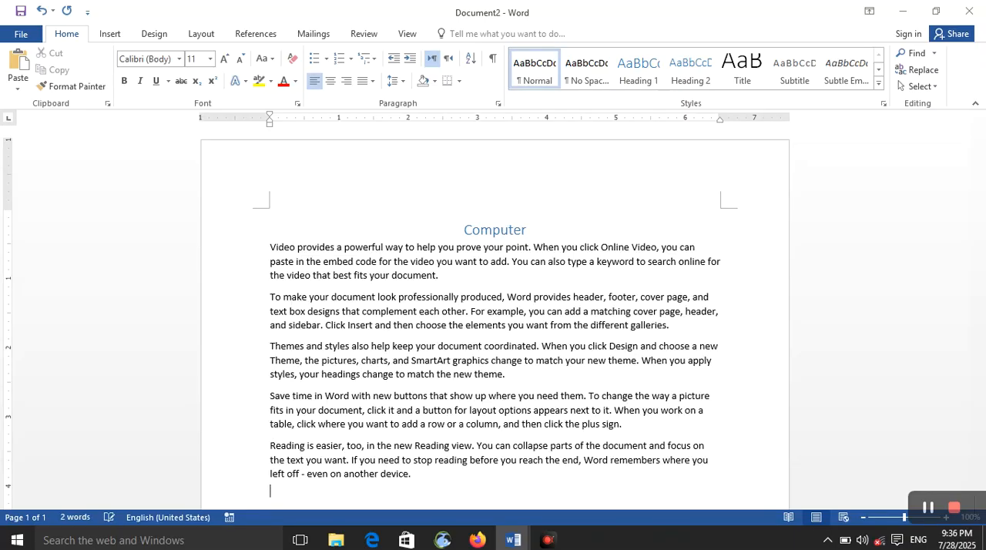
key("F4")
key("F4")
key("F4")
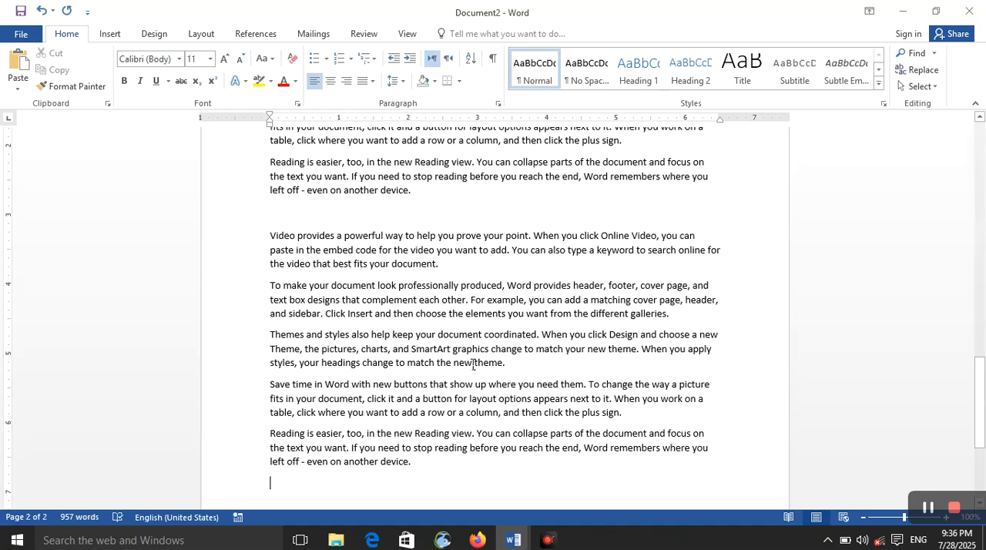
Step: Add "RAM" below the sample text as a centered Heading 2
key("Return")
type("RAM")
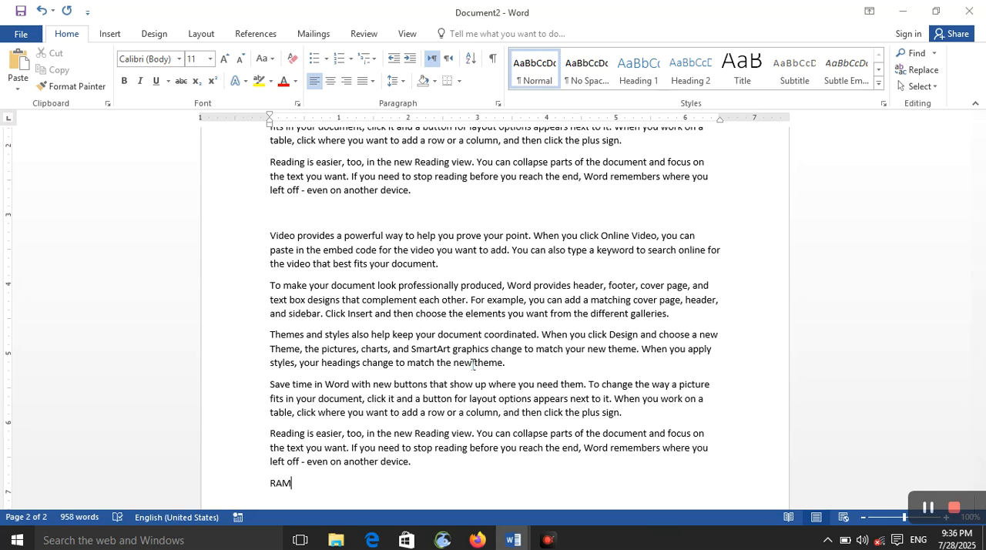
key("ctrl+alt+2")
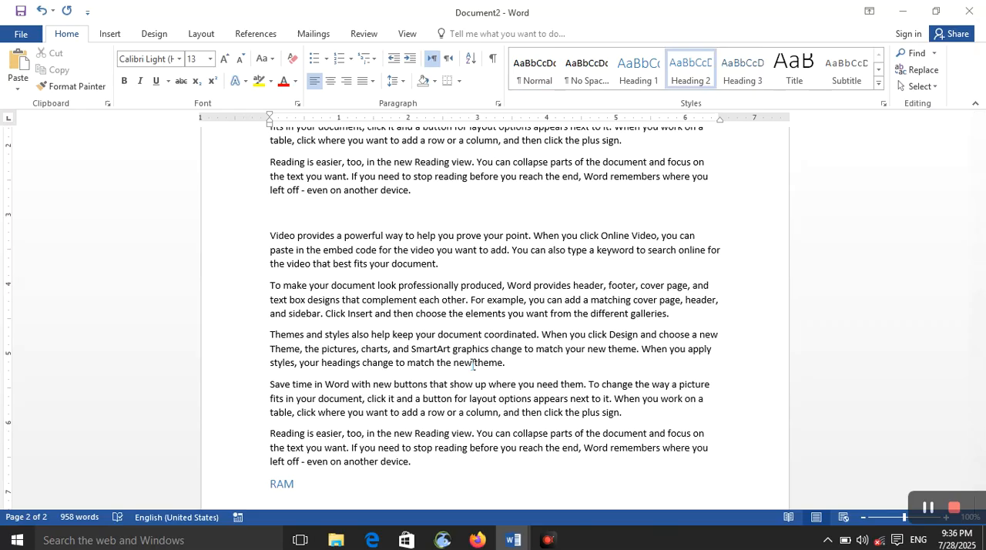
key("ctrl+e")
key("Return")
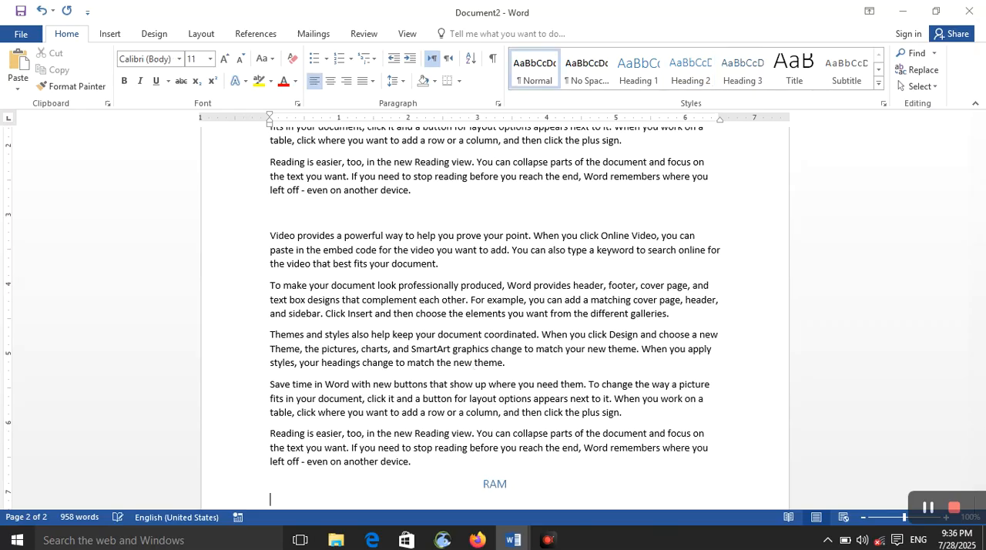
Step: Generate sample paragraphs under the "RAM" heading with =rand()
type("=rand()")
key("Return")
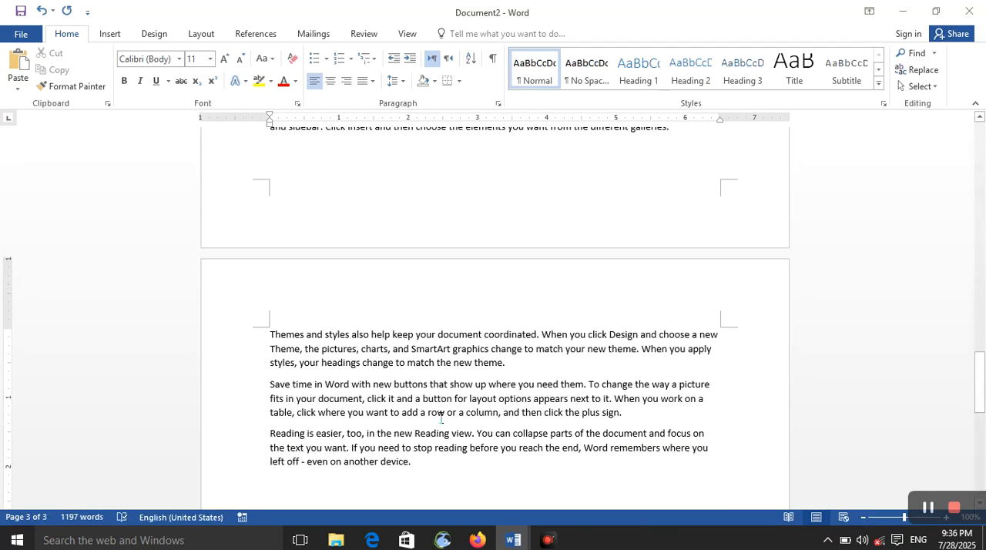
Step: Insert a hyperlink to this document's "RAM" heading at the end of the "RAM" heading line
scroll(415, 371, "up", 6)
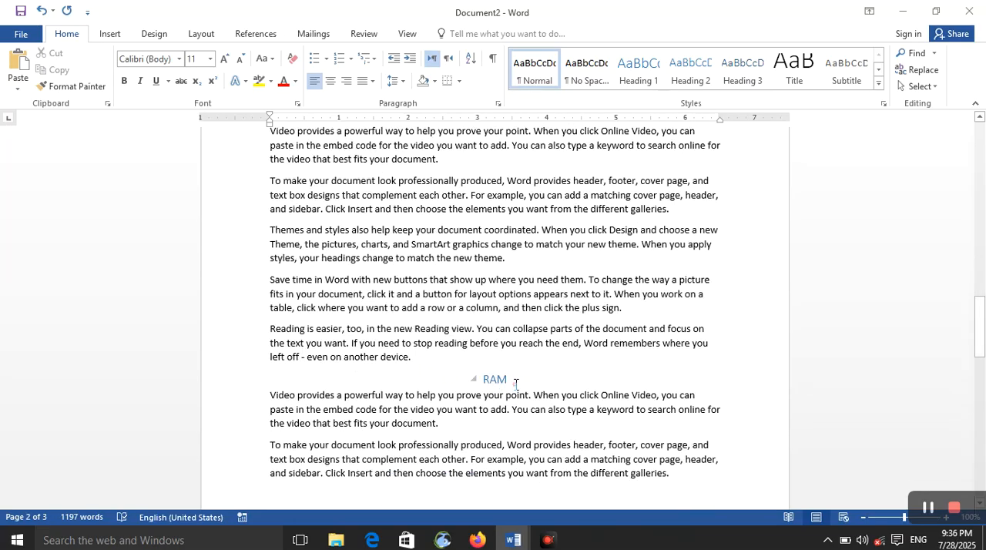
left_click(514, 381)
key("BackSpace")
key("BackSpace")
key("BackSpace")
scroll(464, 370, "up", 15)
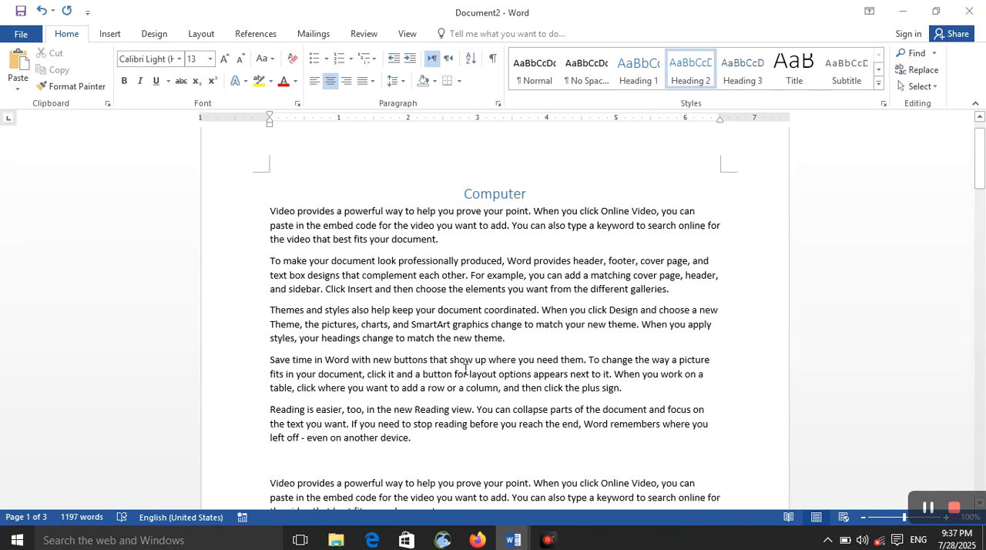
left_click(109, 34)
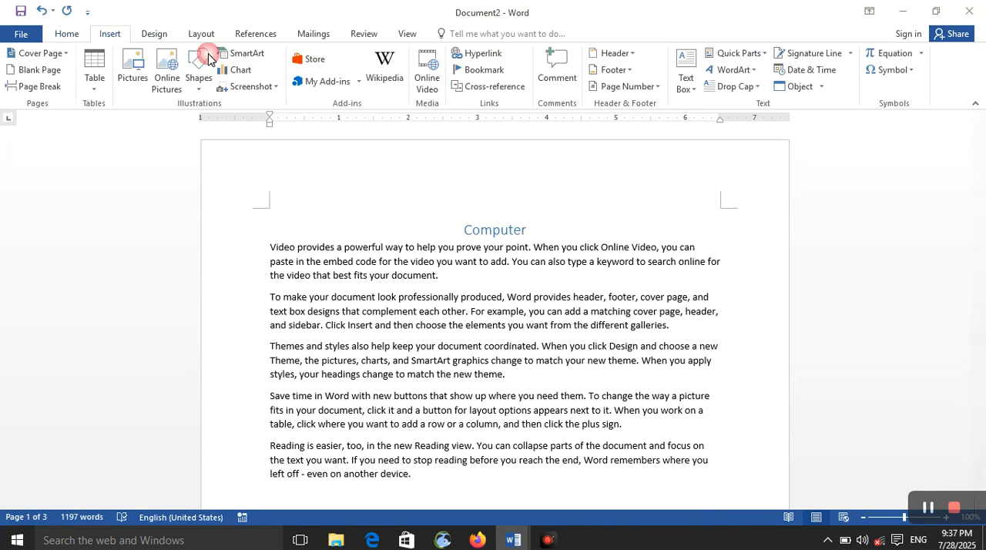
left_click(477, 53)
left_click(303, 252)
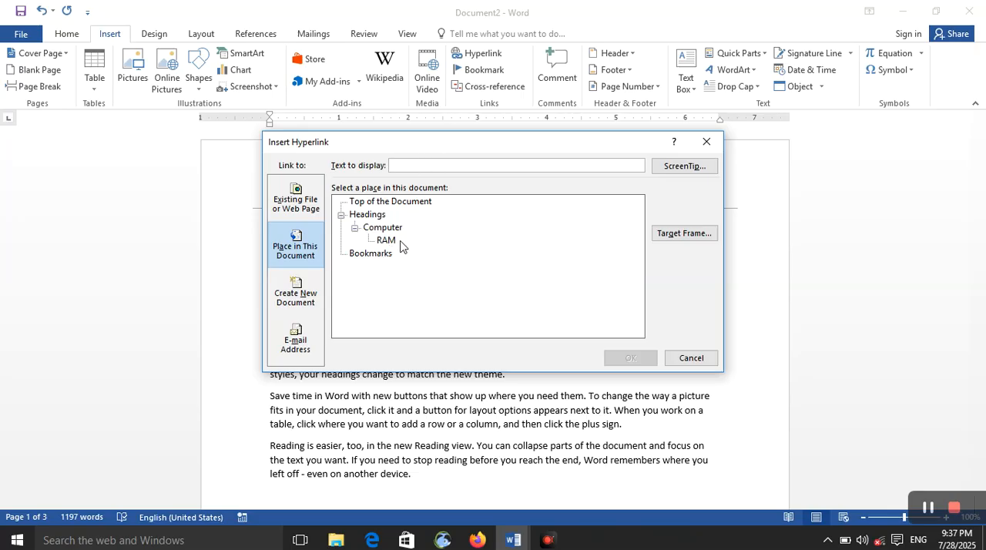
left_click(387, 241)
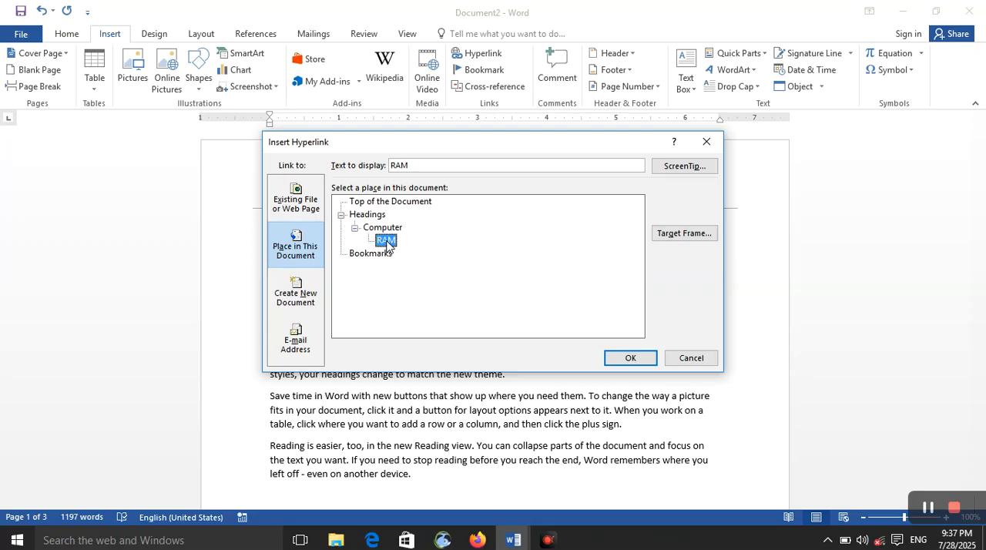
left_click(631, 359)
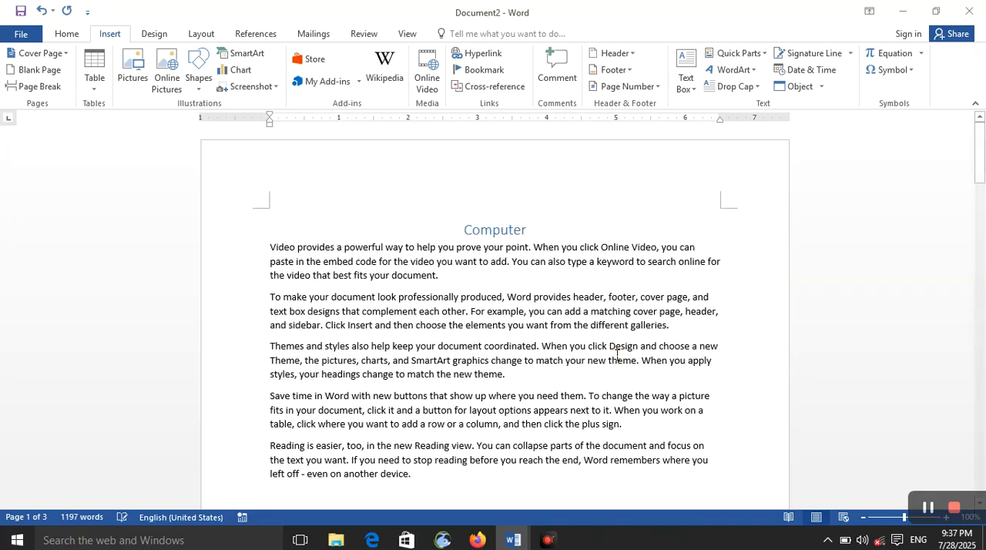
Step: On the empty last line of the document, insert a hyperlink to the "RAMRAM" heading
scroll(498, 355, "down", 20)
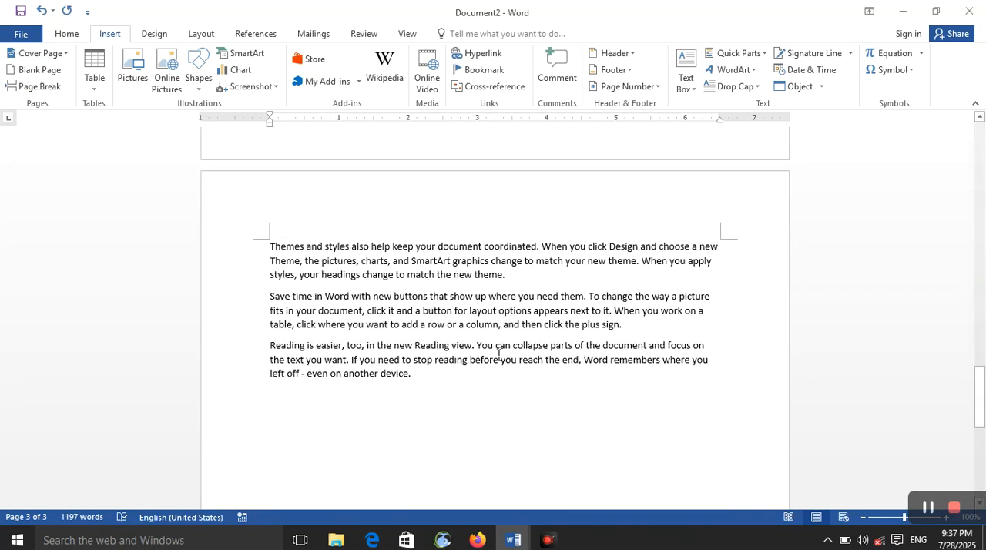
left_click(427, 351)
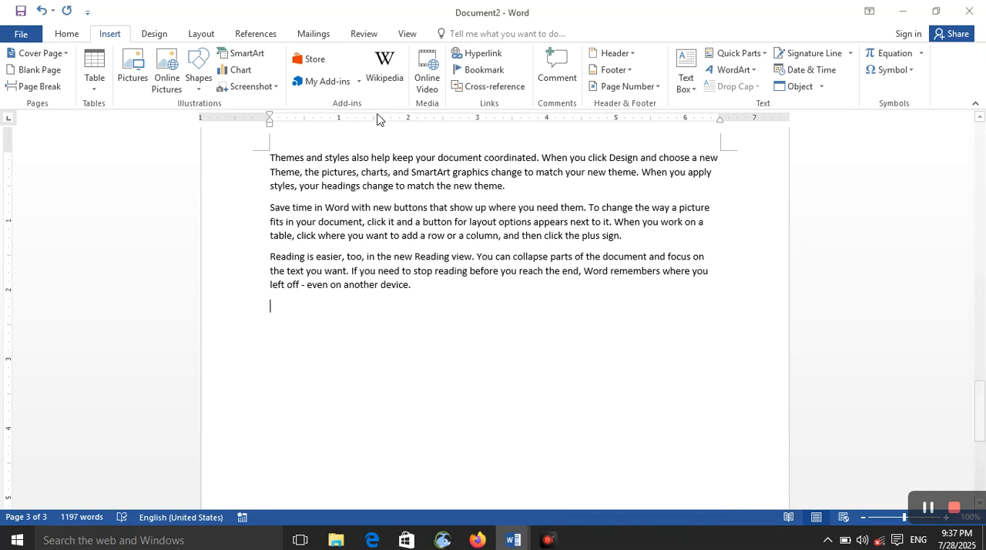
left_click(490, 54)
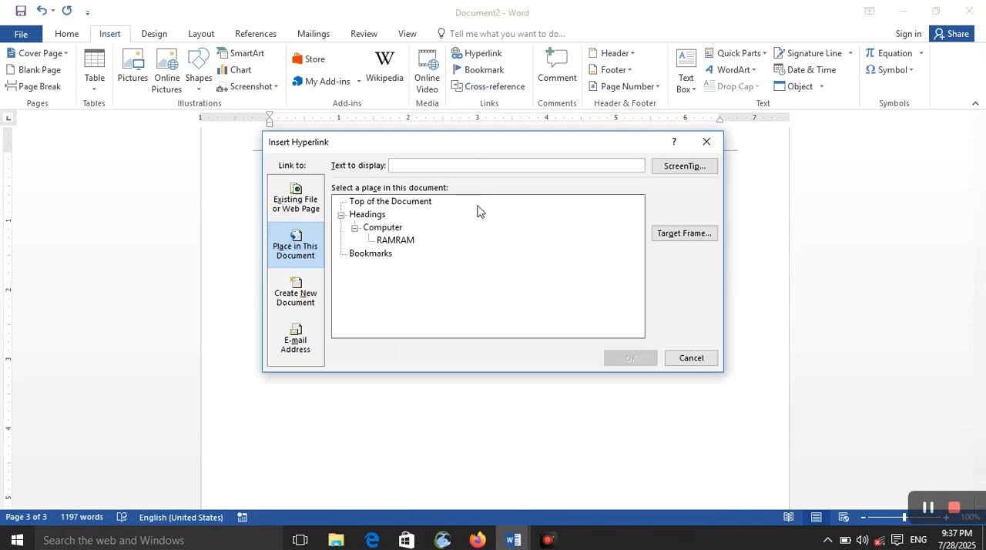
left_click(373, 230)
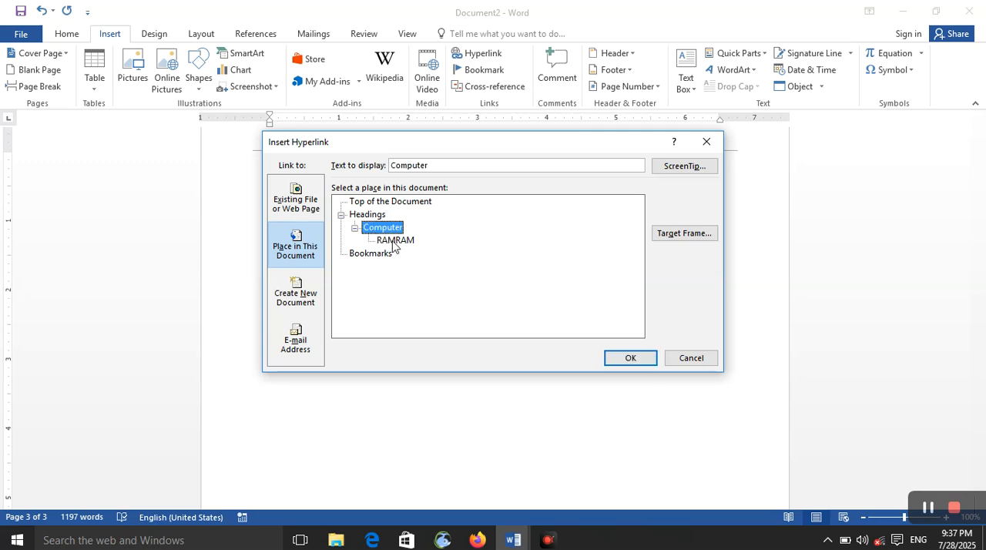
left_click(395, 241)
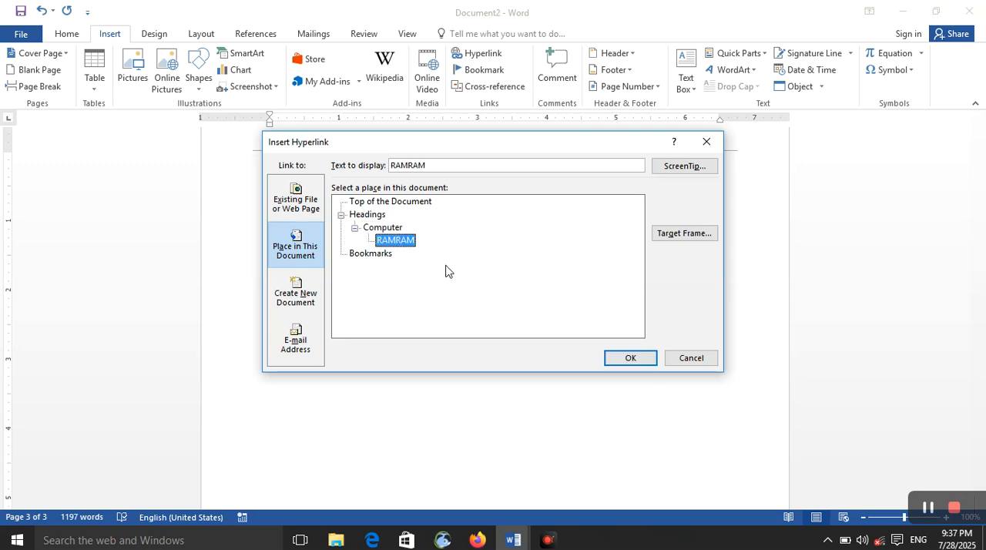
left_click(628, 358)
Step: Follow the "RAMRAM" link at the document's end and delete the linked duplicate "RAM" from the heading
left_click(299, 306)
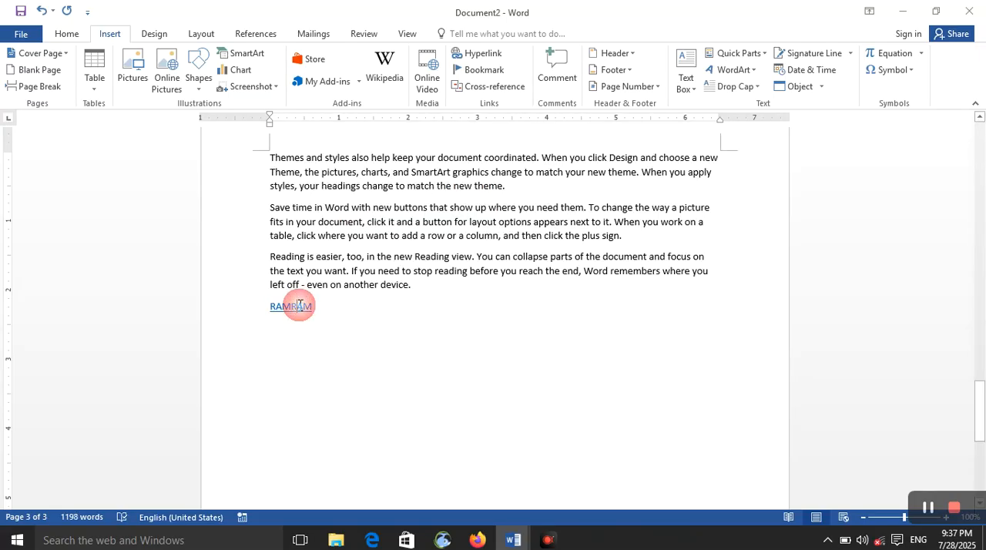
left_click(300, 306, "ctrl")
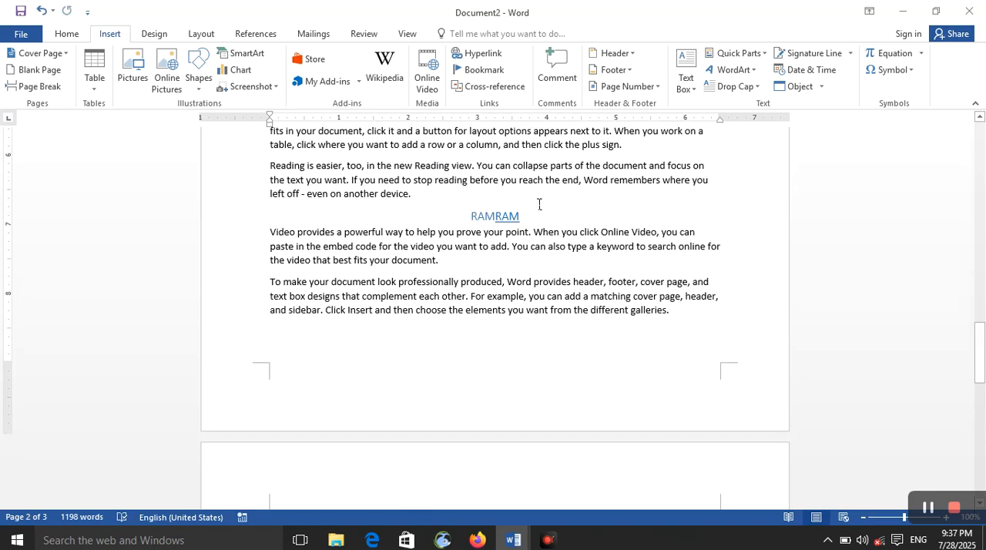
mouse_move(507, 211)
left_mouse_down()
mouse_move(485, 215)
mouse_move(520, 218)
left_mouse_up()
left_click(515, 218)
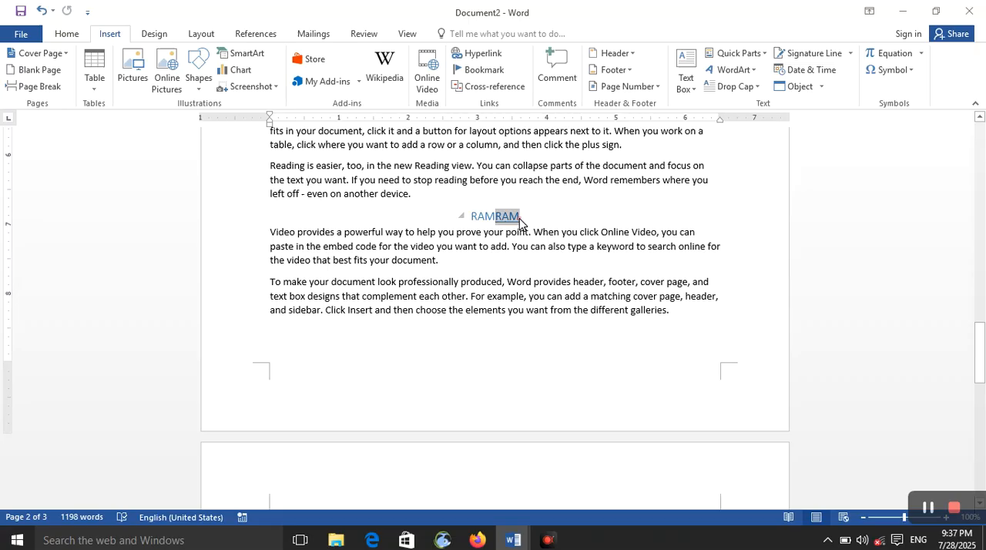
key("BackSpace")
Step: Insert a hyperlink to this document's "Computer" heading at the end of the "RAM" heading line
scroll(496, 320, "down", 15)
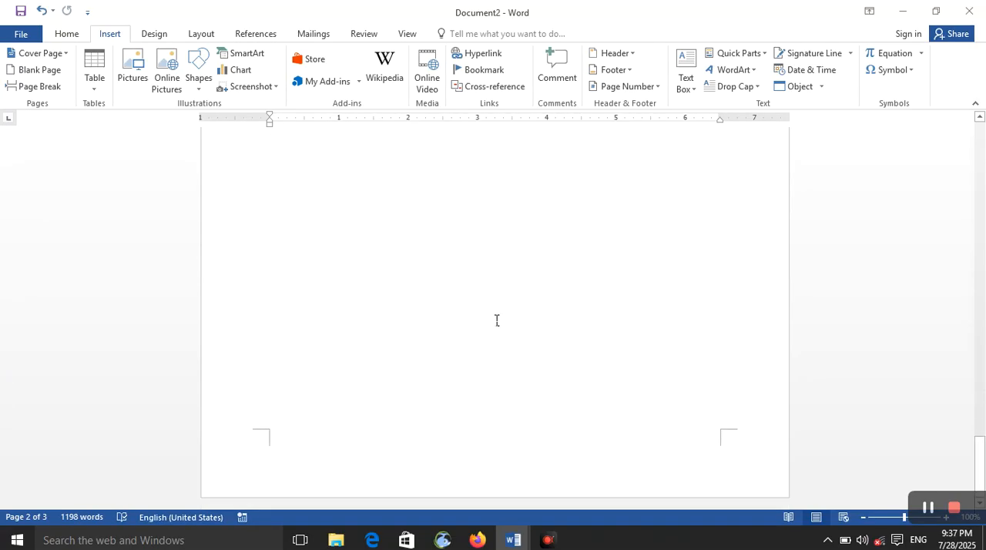
scroll(495, 322, "up", 8)
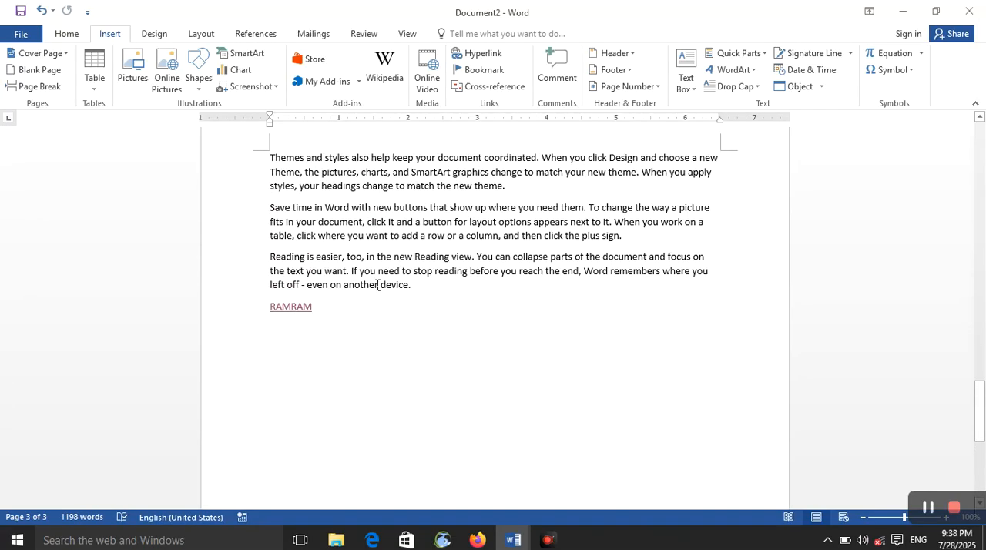
left_click(496, 59)
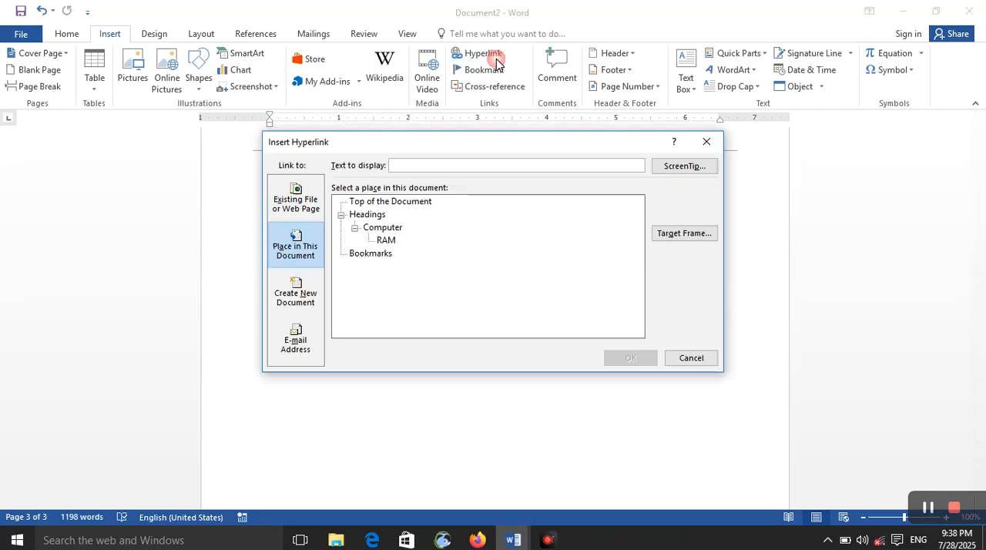
left_click(373, 229)
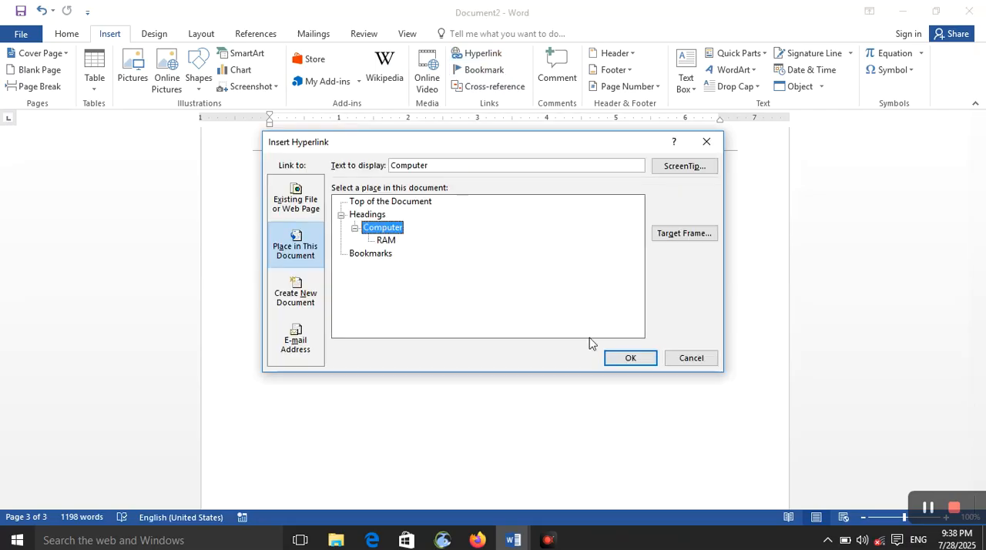
left_click(632, 358)
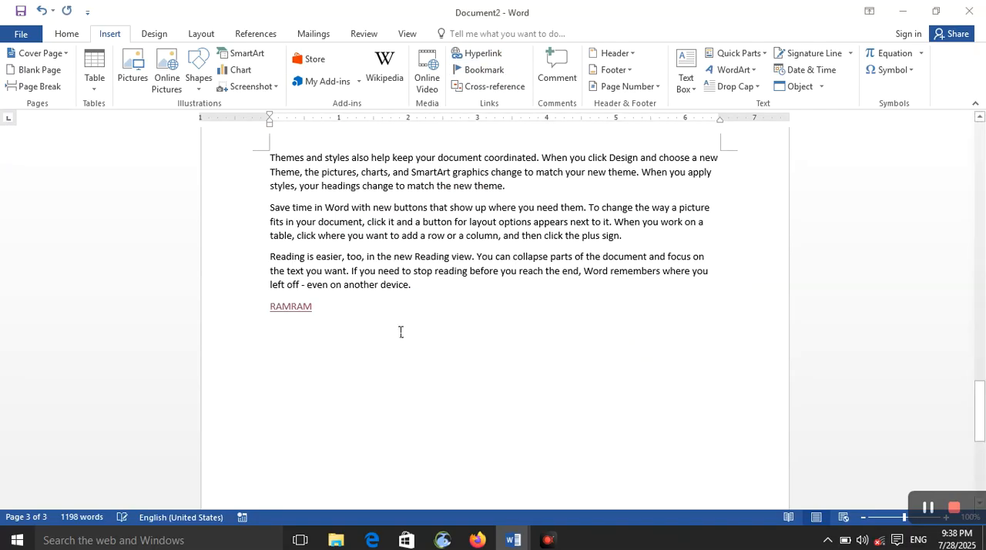
Step: Insert a hyperlink to the "Computer" heading on the empty line below the "RAMRAM" link, and follow it
left_click(322, 341)
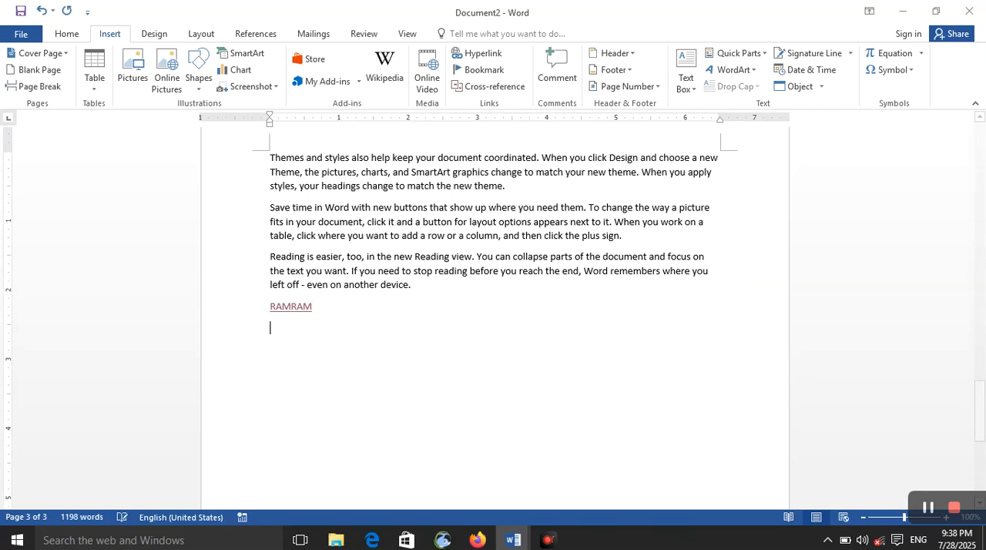
left_click(483, 55)
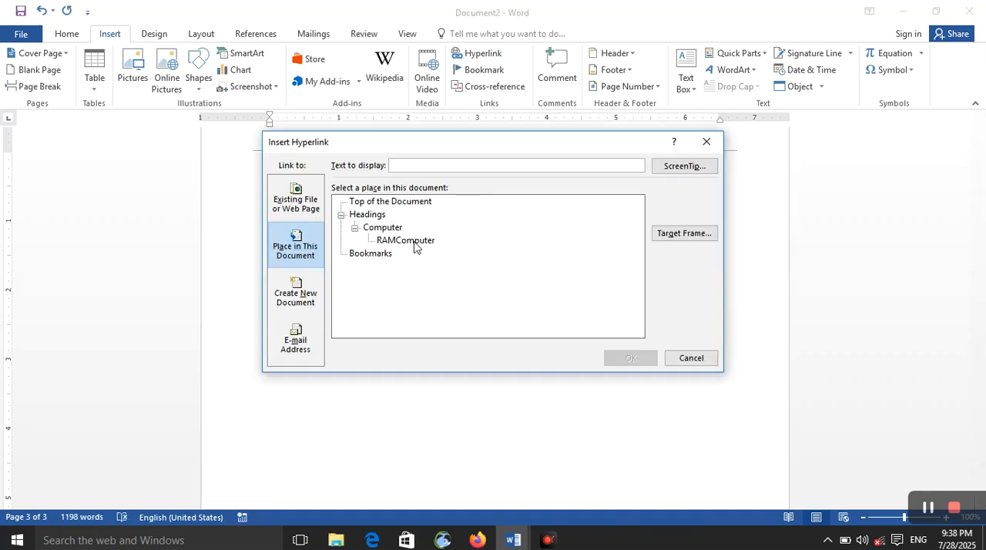
left_click(370, 227)
left_click(630, 358)
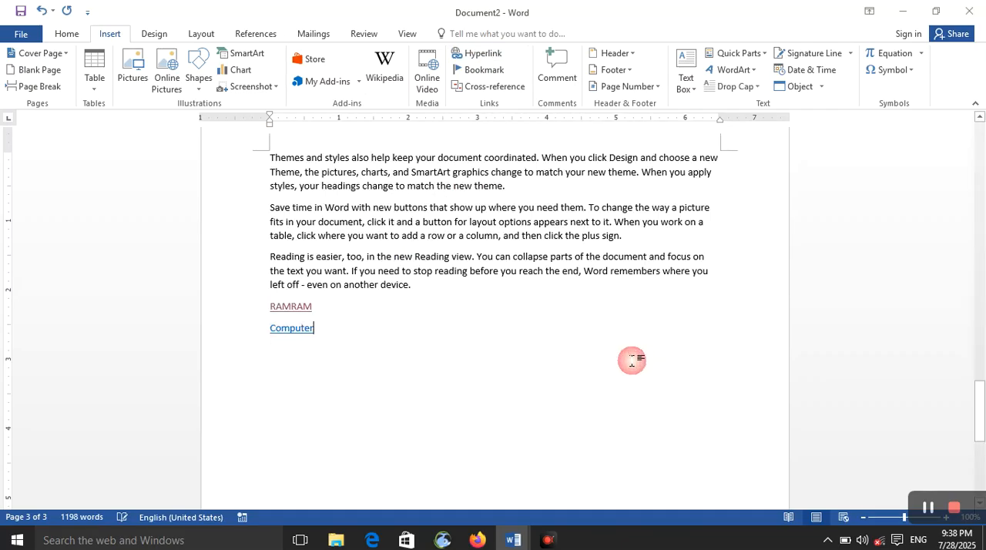
left_click(309, 328, "ctrl")
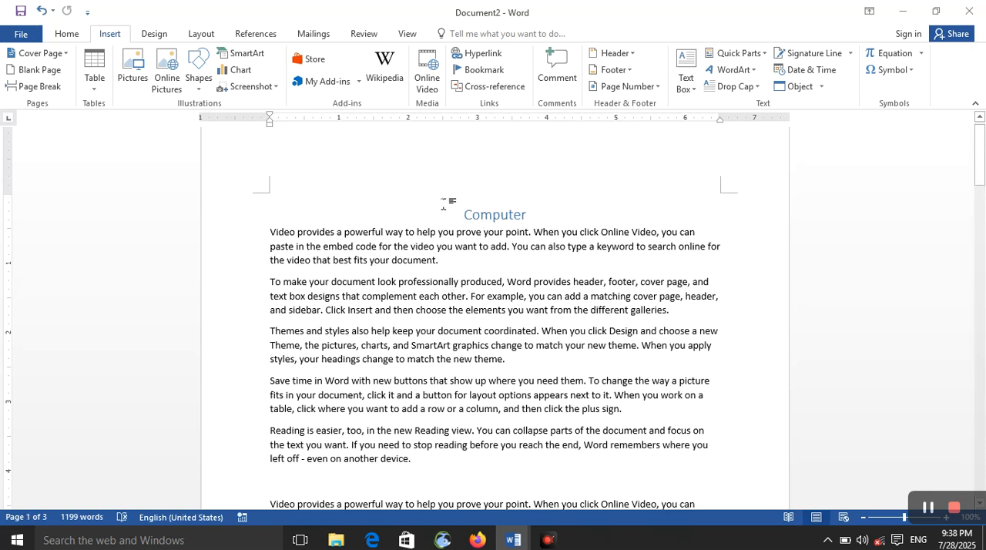
left_click(479, 54)
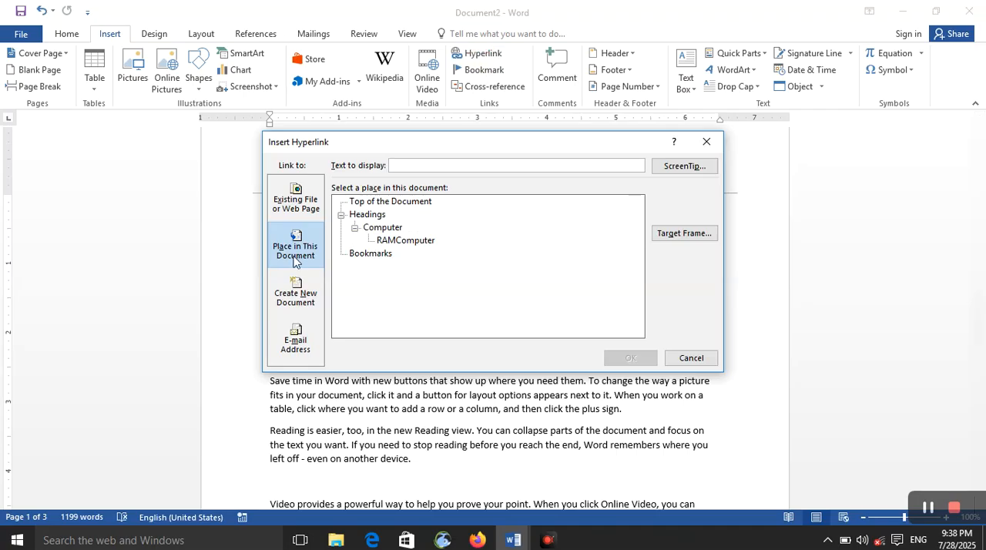
left_click(310, 290)
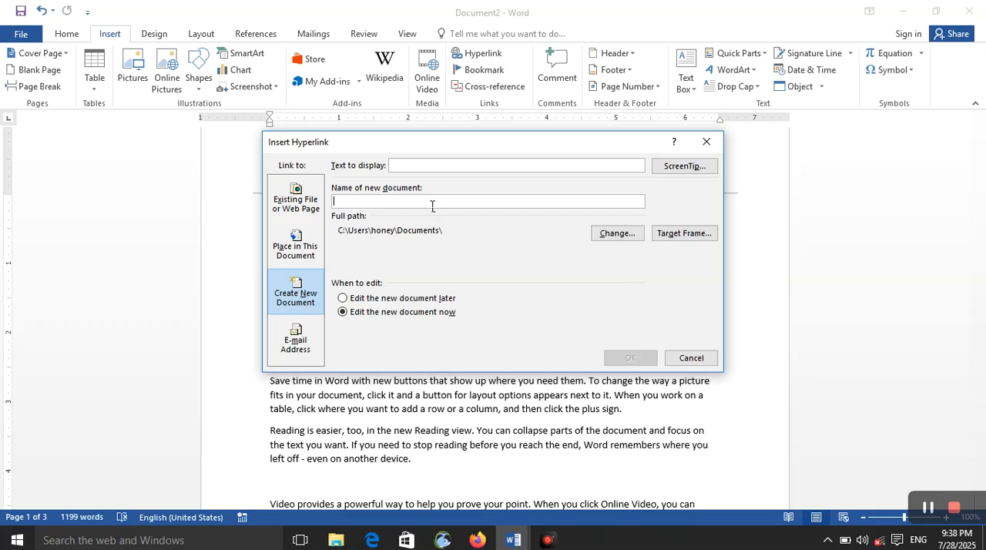
type("afghan.docx")
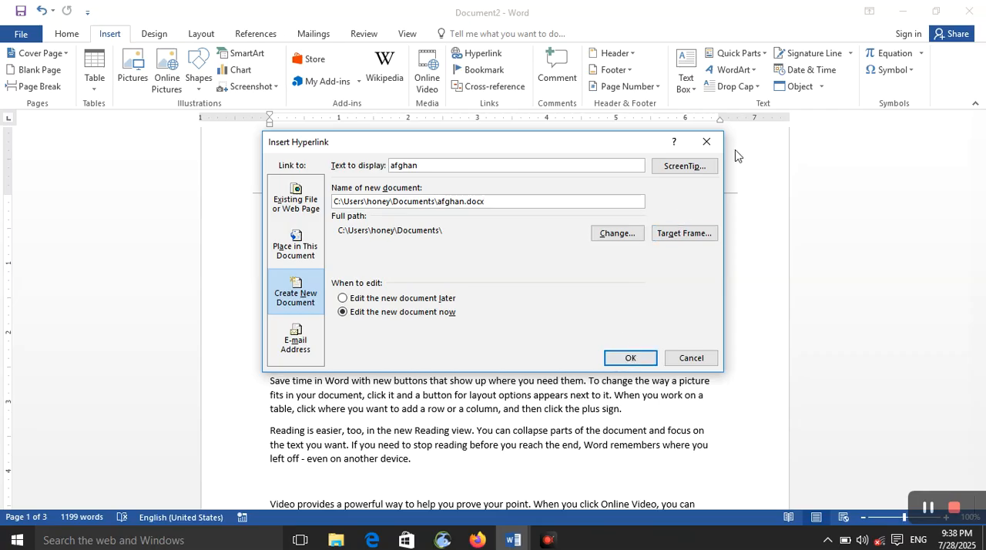
left_click(706, 143)
Step: On a new line below the "Computer" link, insert a hyperlink that creates a new document named "khan" for editing now
scroll(460, 329, "down", 10)
scroll(392, 337, "up", 15)
scroll(391, 337, "down", 7)
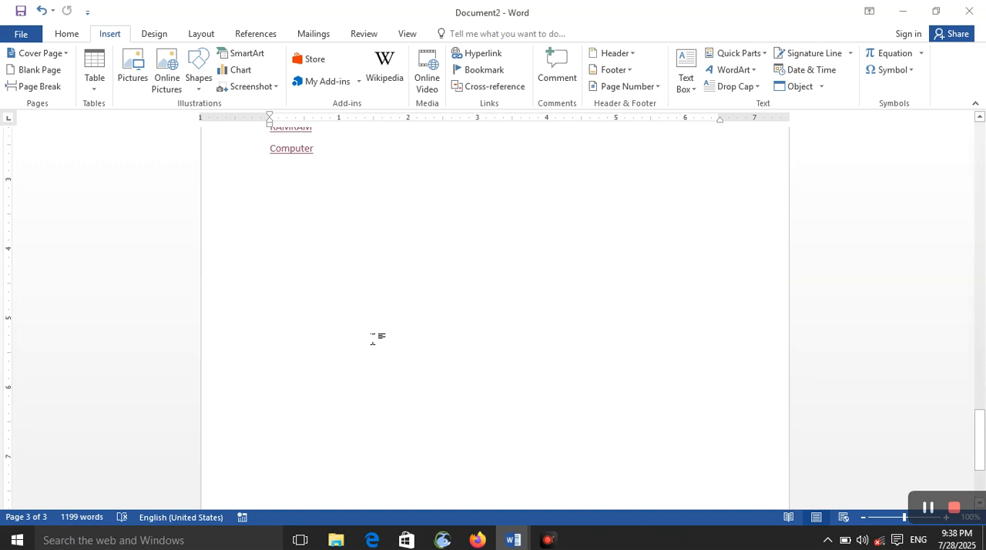
key("Return")
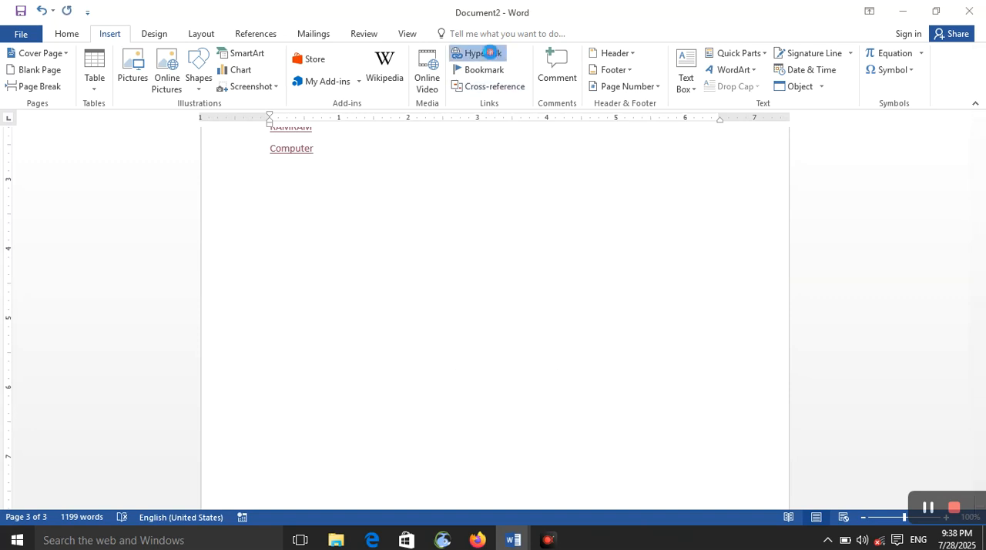
left_click(481, 53)
left_click(299, 291)
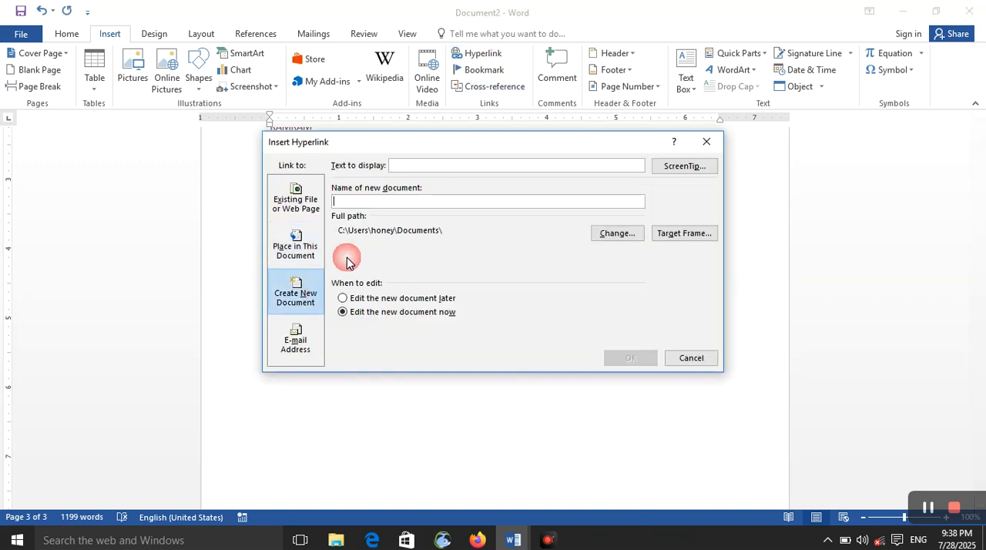
left_click(370, 199)
type("afghan.docx")
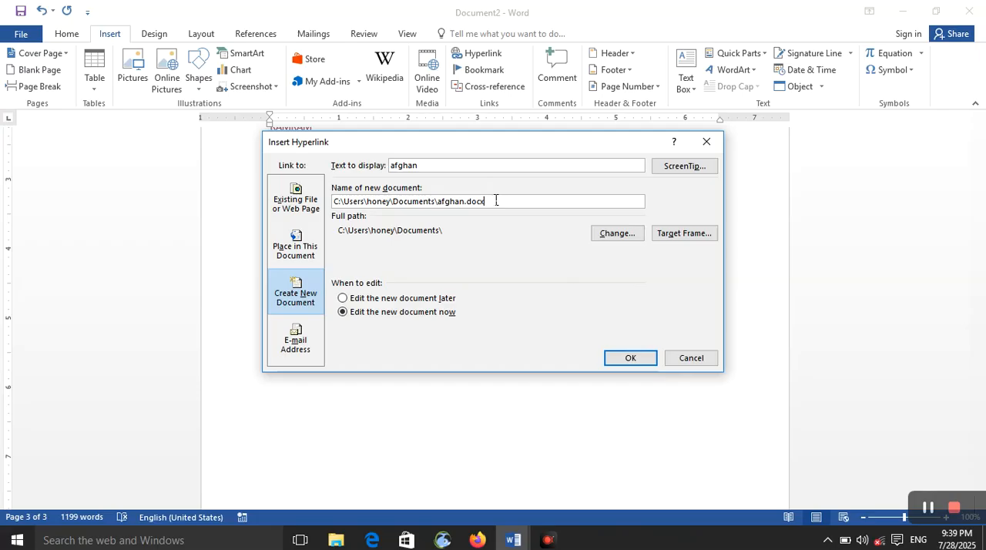
left_click_drag(498, 201, 302, 202)
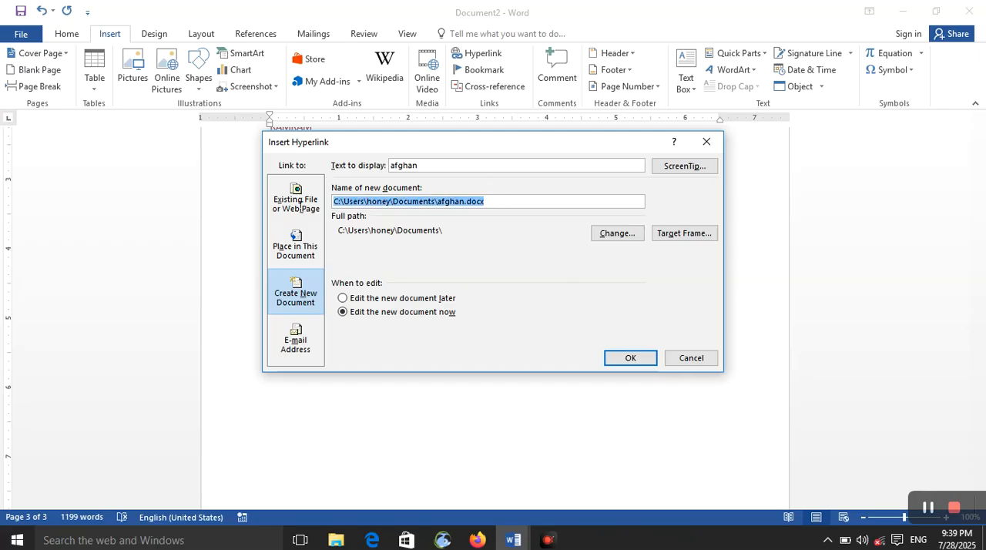
key("BackSpace")
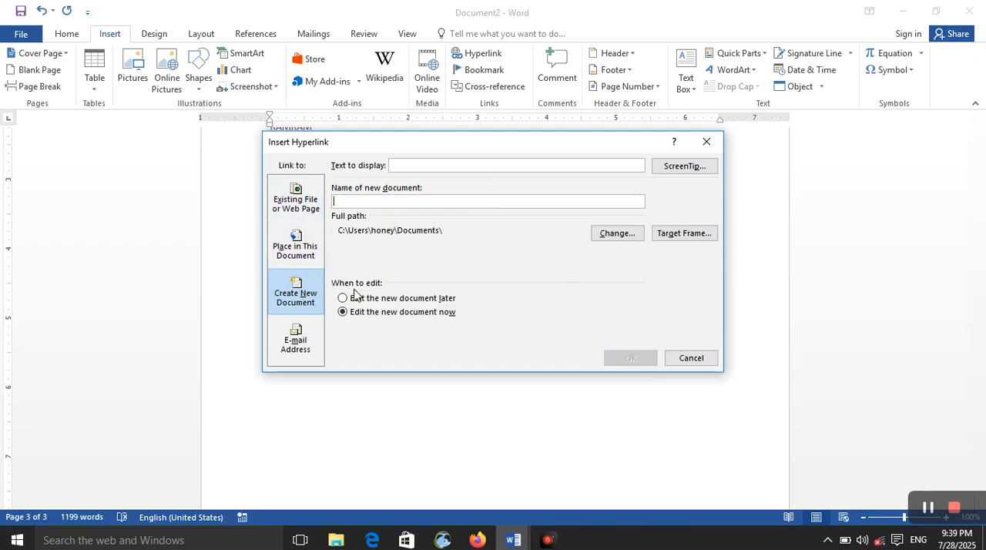
type("khan")
key("Return")
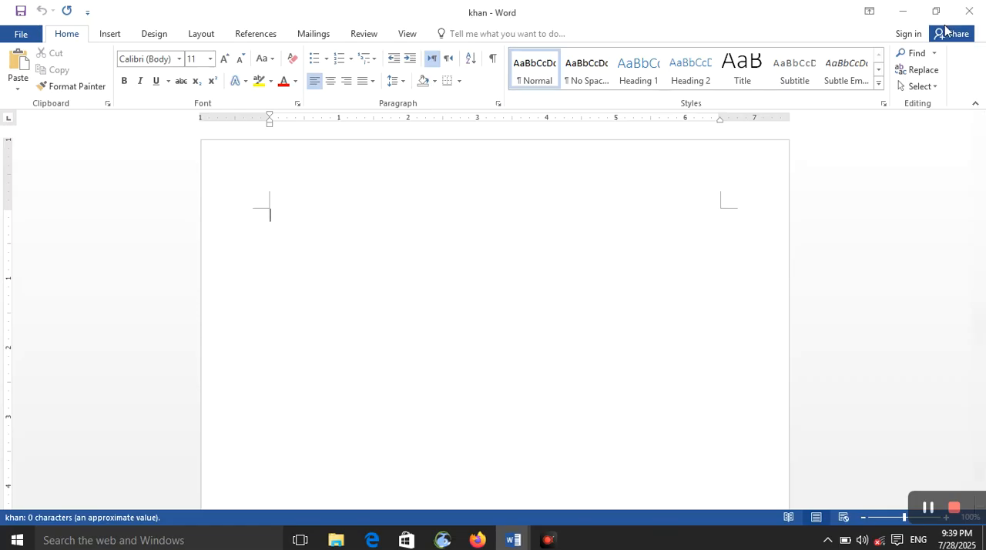
Step: Return to Document2, follow the "khan" link to test it, and close the khan document
mouse_move(516, 542)
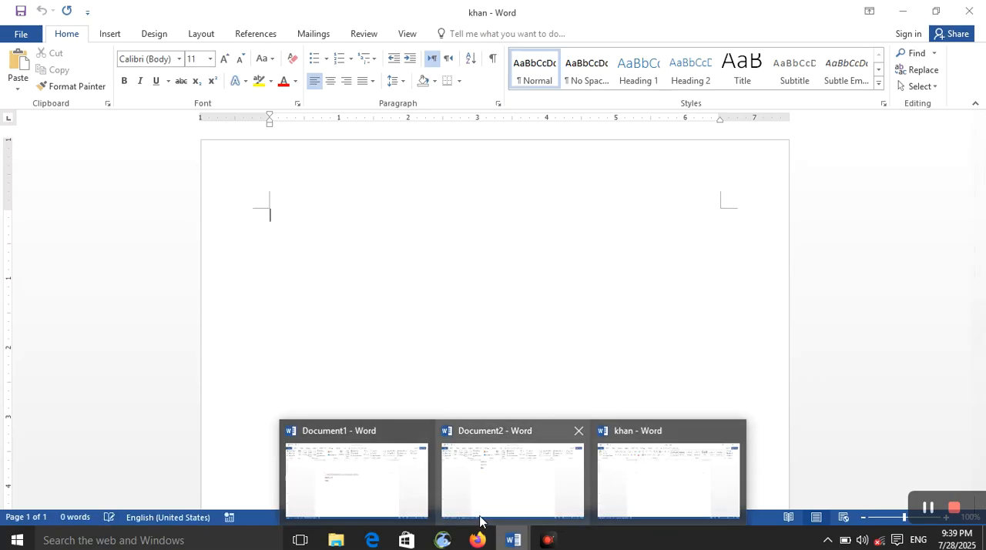
left_click(484, 514)
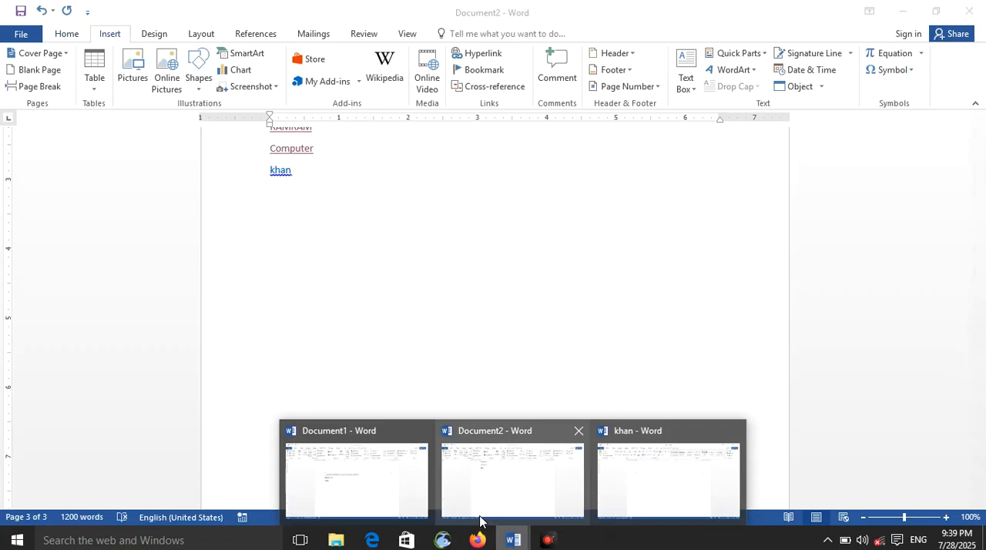
left_click(294, 173, "ctrl")
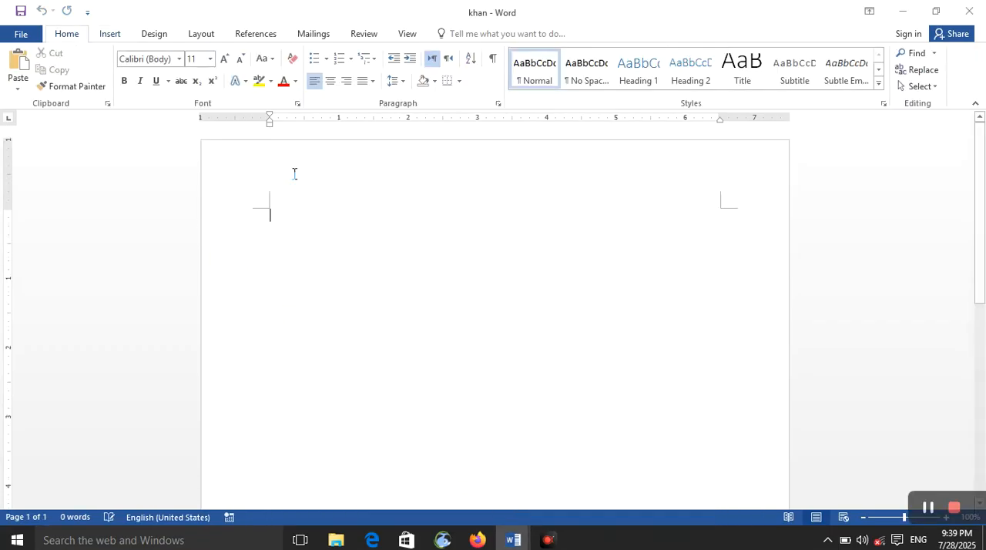
left_click(969, 10)
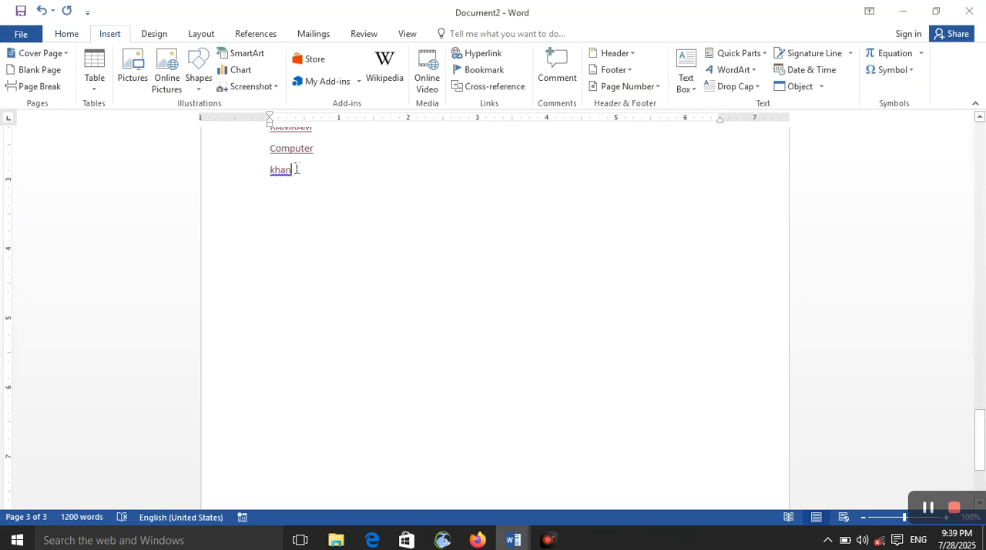
Step: On a new line below the "khan" link, insert an e-mail hyperlink with the recipient's e-mail address
key("Return")
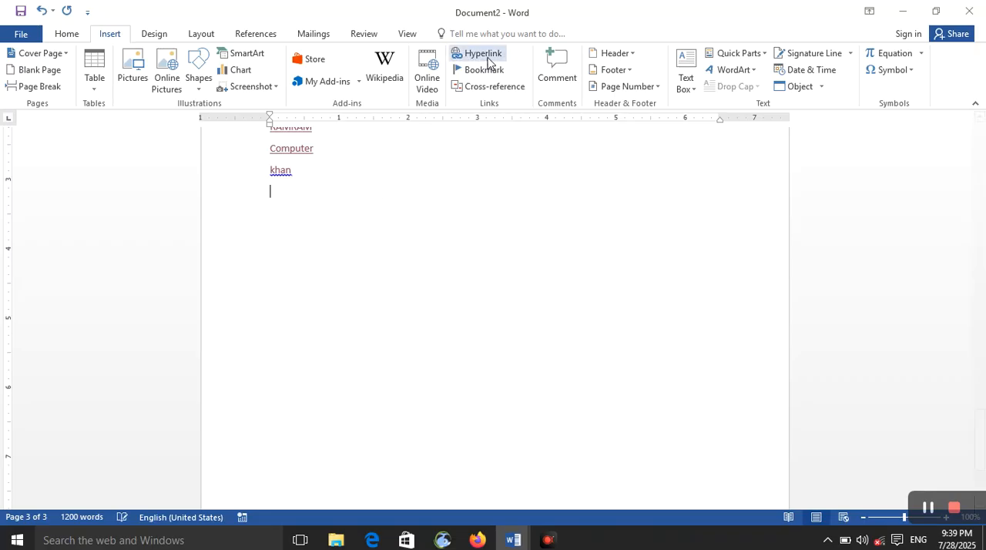
left_click(488, 60)
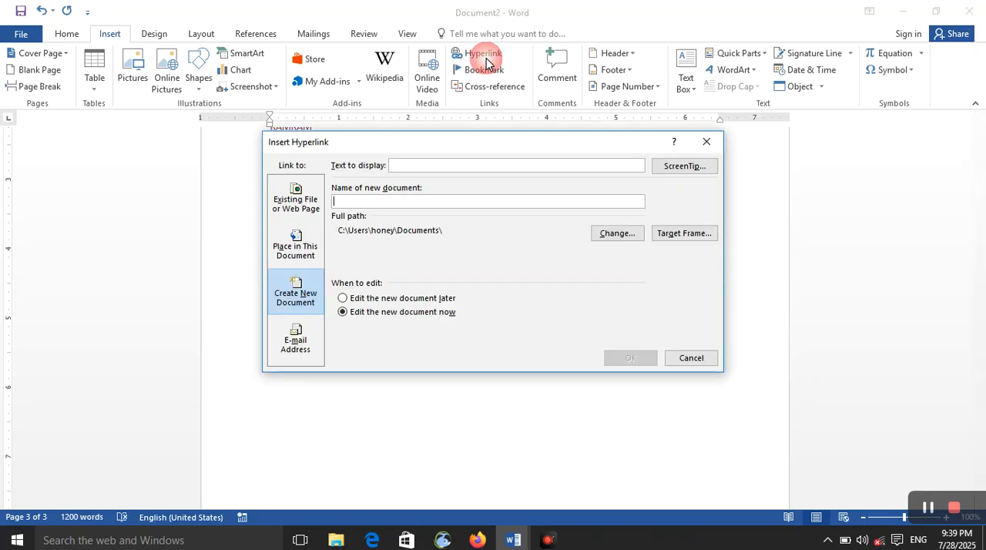
left_click(298, 347)
left_click(375, 200)
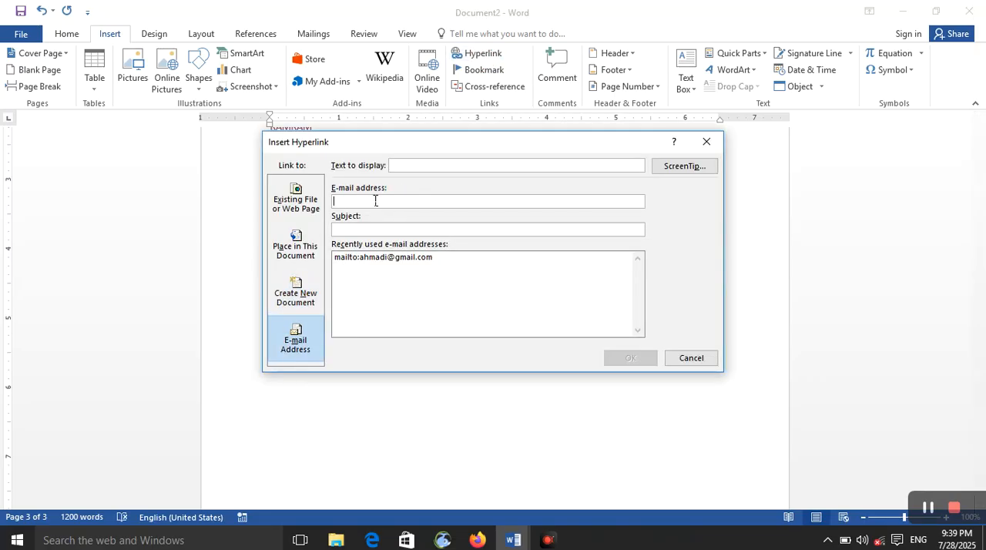
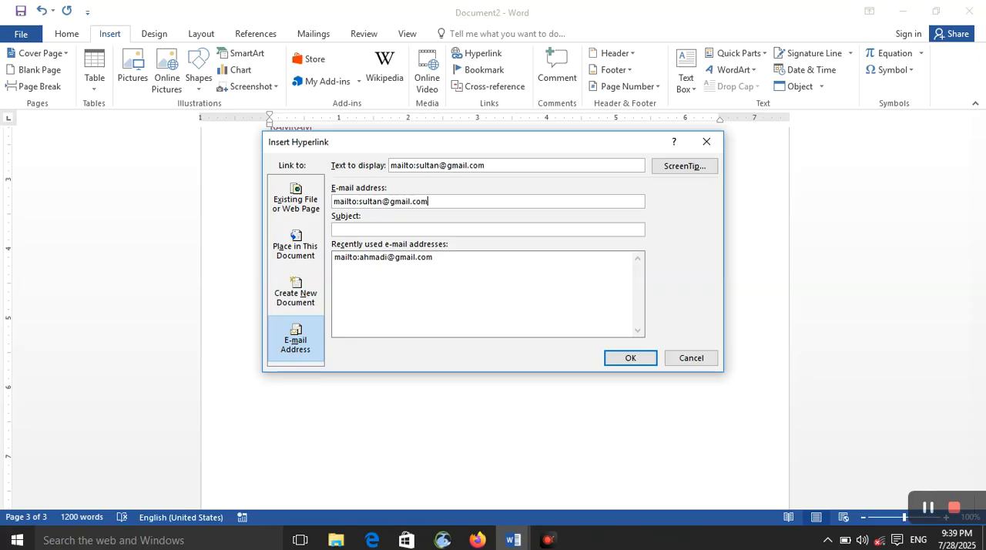
key("Return")
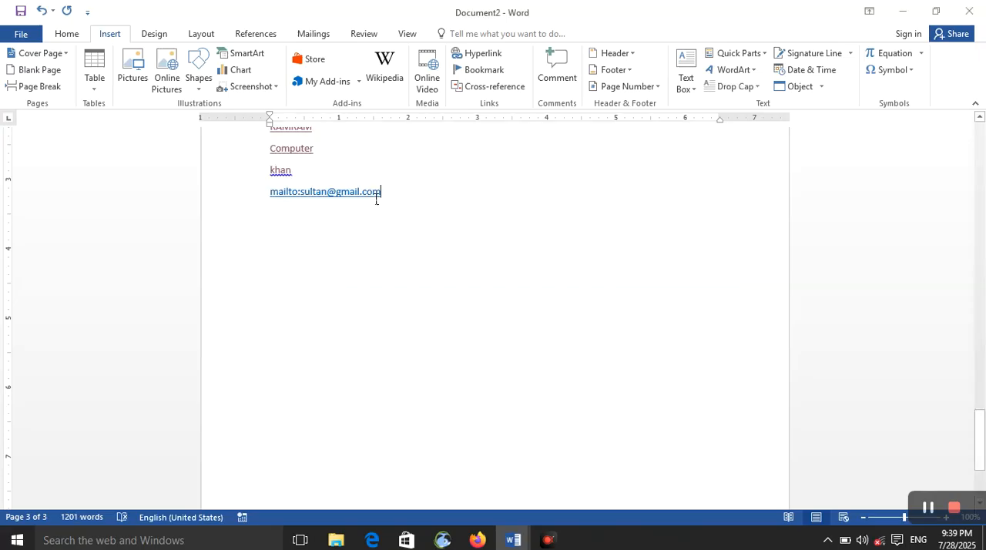
Step: Follow the e-mail link to test it, and exit the Outlook 2016 account setup wizard
left_click(374, 192, "ctrl")
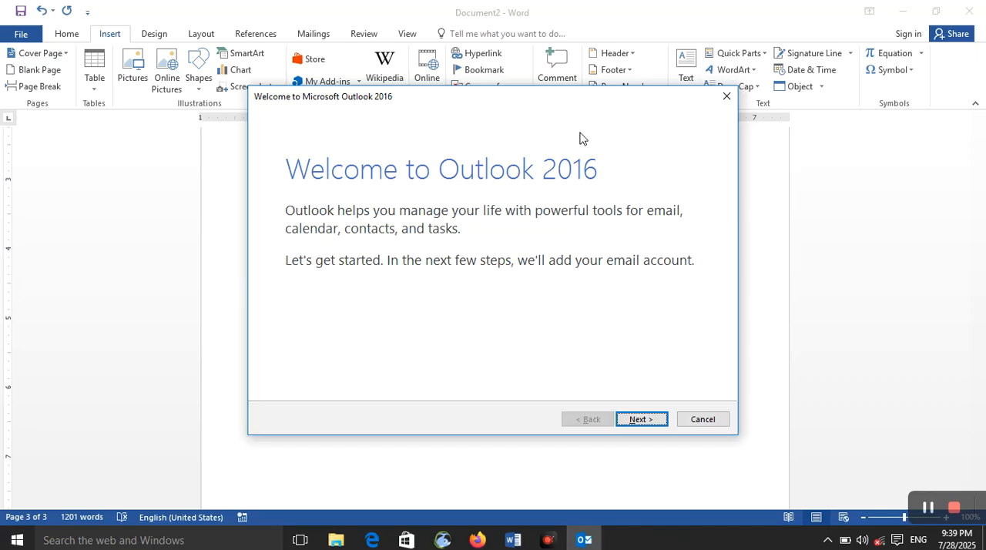
left_click(724, 99)
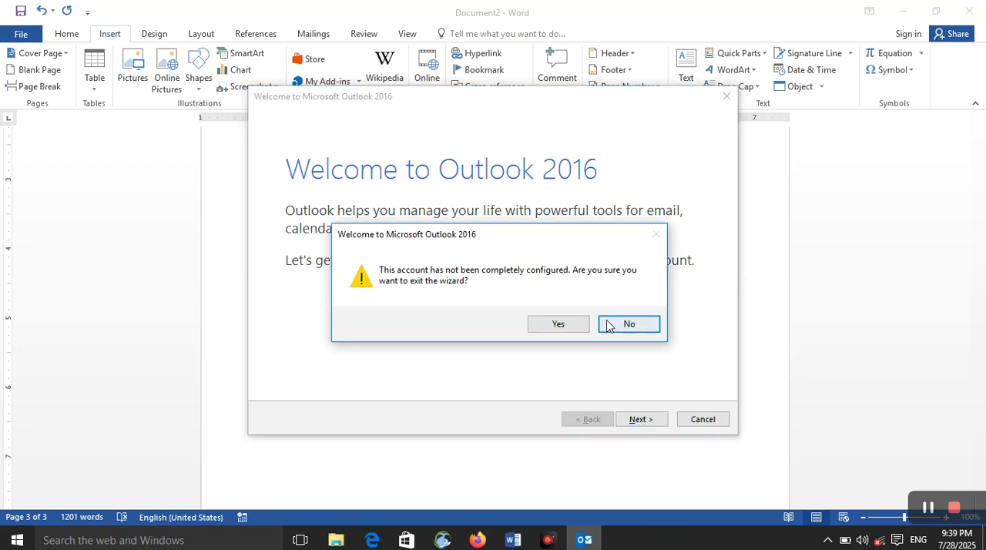
left_click(573, 332)
left_click(431, 209)
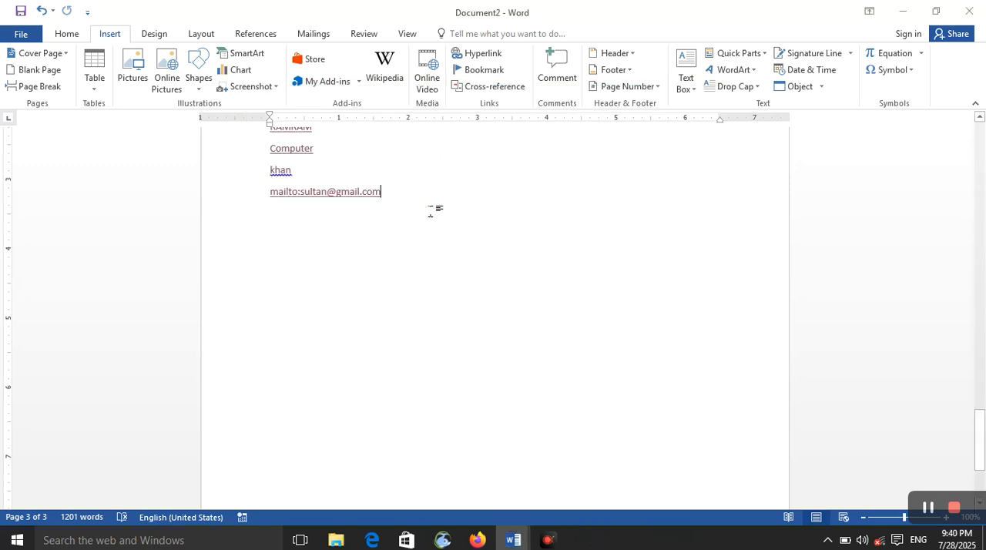
key("Return")
left_click(478, 54)
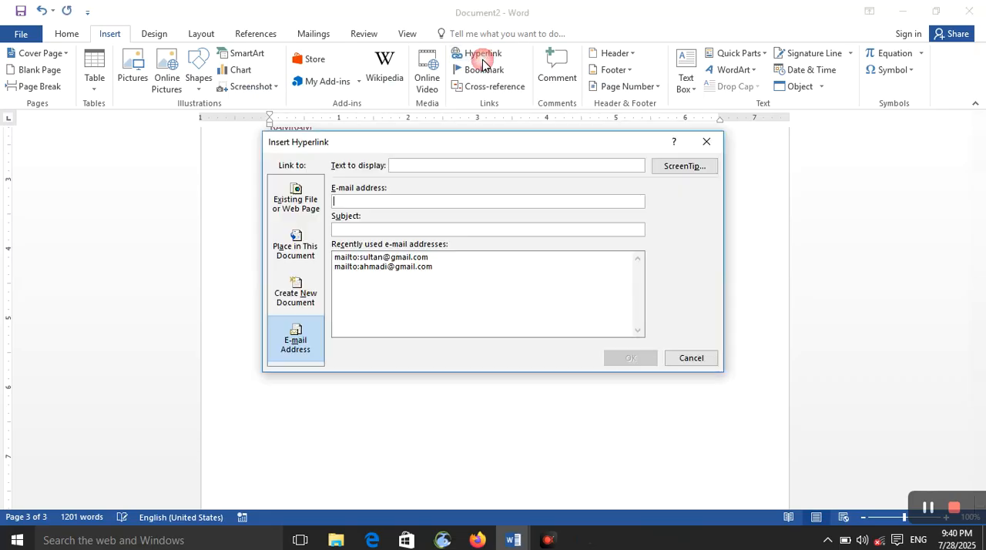
left_click(707, 142)
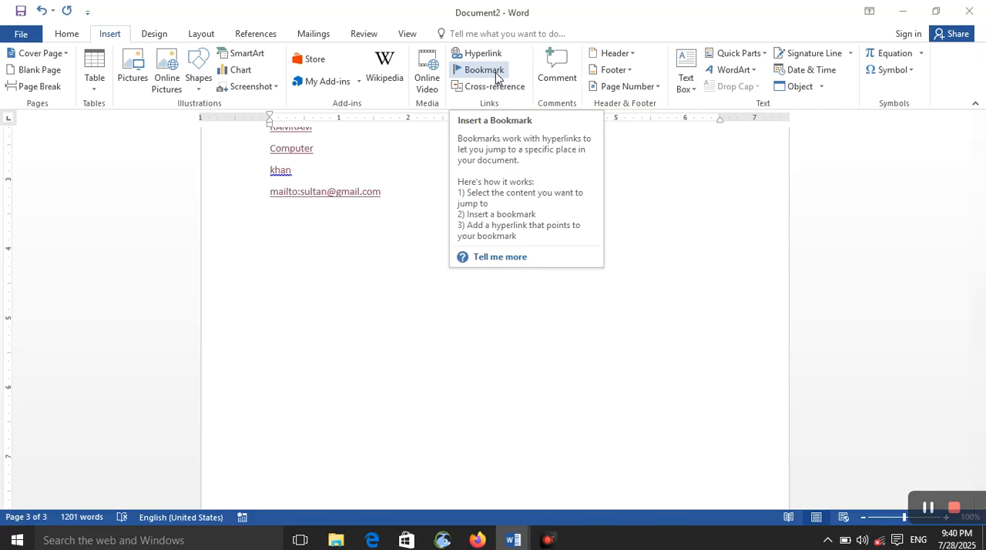
Step: Create a new blank document and enter a first name as its centred title in the Heading 1 style
key("ctrl+n")
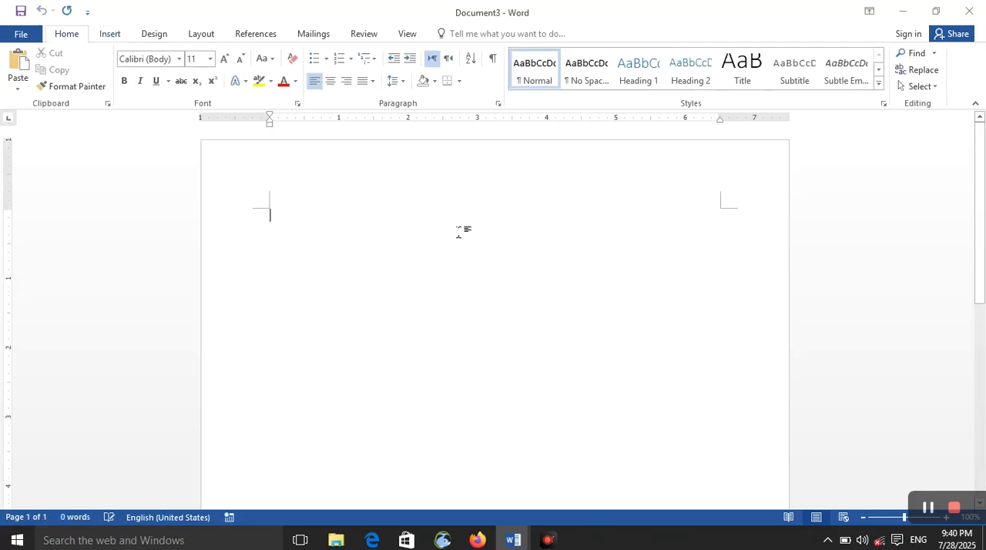
type("c")
key("BackSpace")
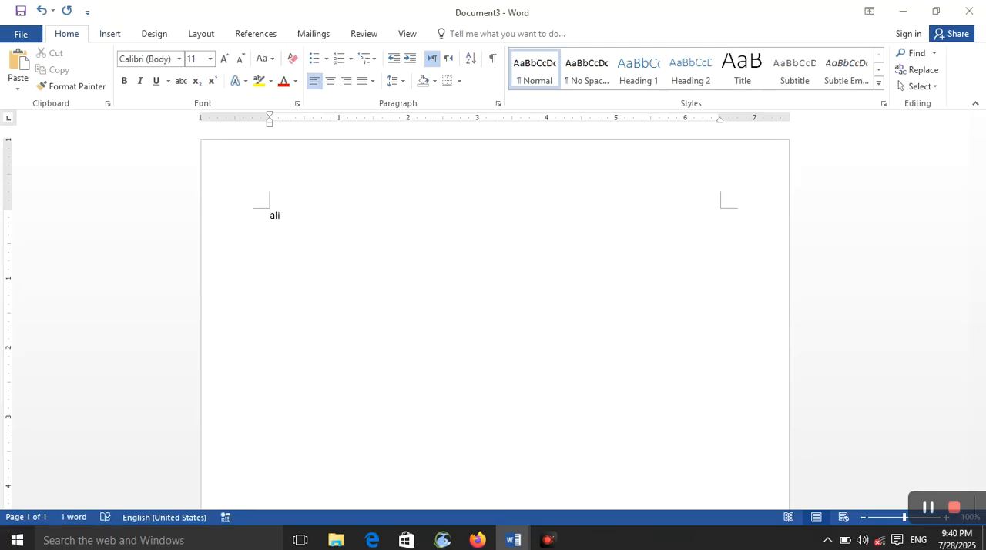
key("ctrl+alt+1")
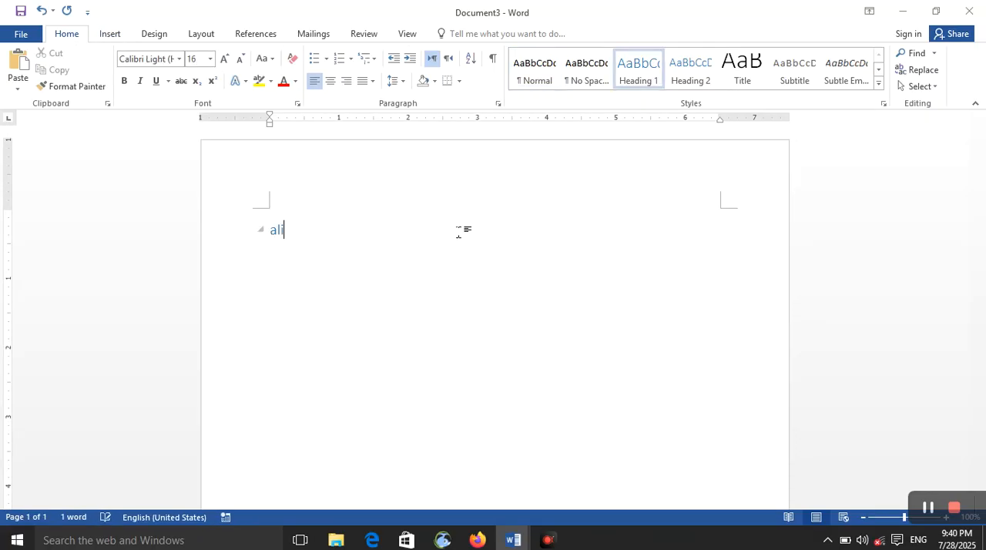
double_click(461, 231)
key("Return")
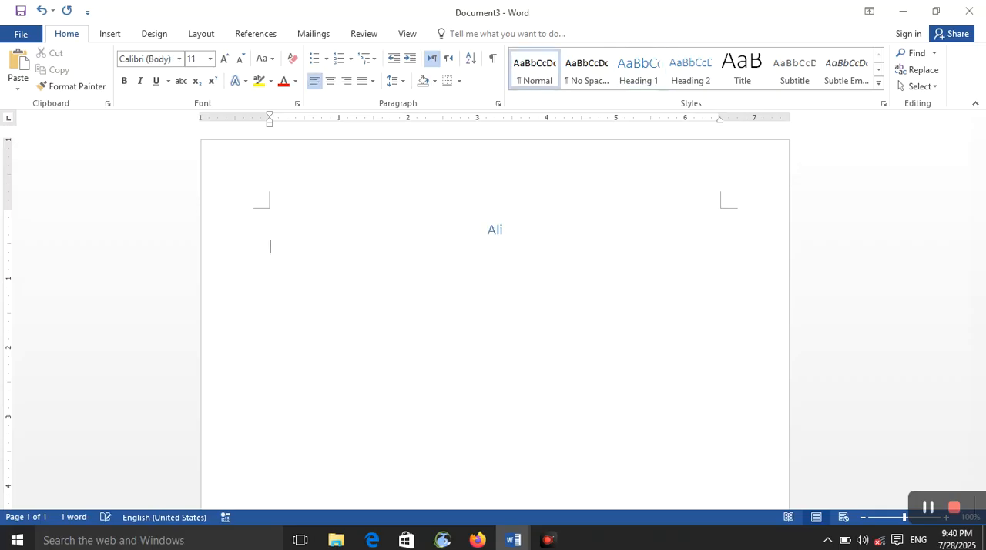
Step: Generate sample paragraphs below the heading with the =rand() function
type("=arn")
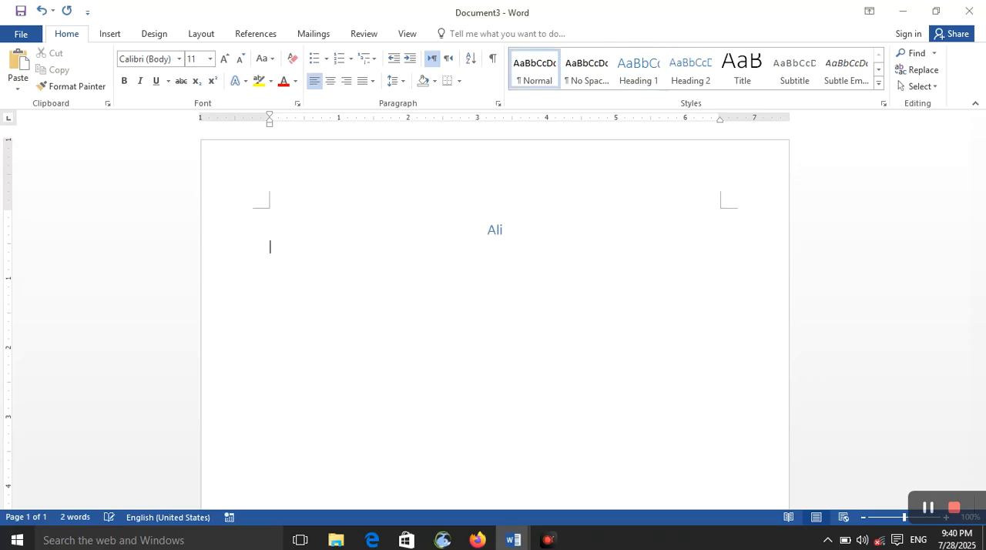
type("d()")
key("BackSpace")
key("BackSpace")
key("BackSpace")
key("BackSpace")
key("BackSpace")
type("rand()")
key("Return")
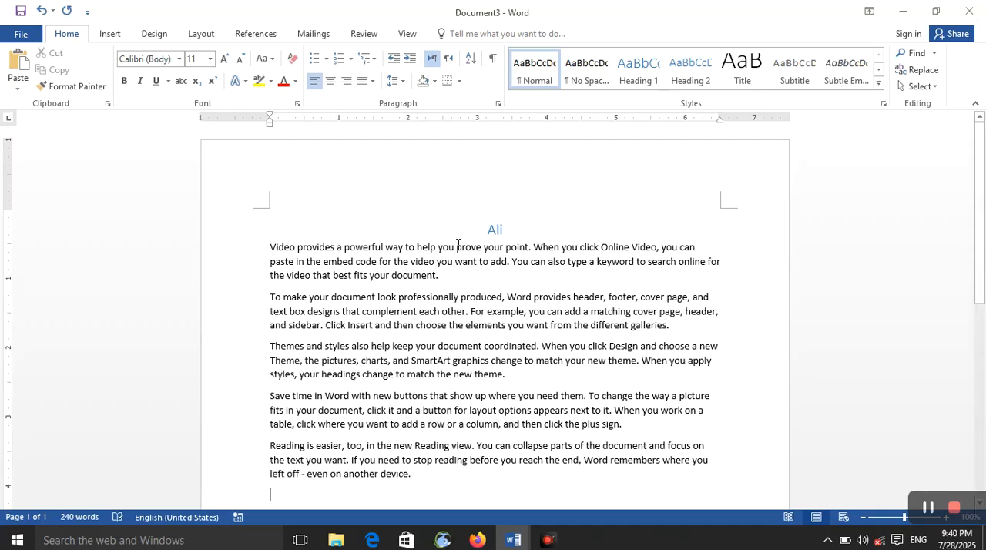
Step: Paste repeated copies of the sample paragraphs below the generated text until the document spans five pages
key("ctrl+v")
key("ctrl+v")
key("ctrl+v")
key("ctrl+v")
key("ctrl+v")
key("ctrl+v")
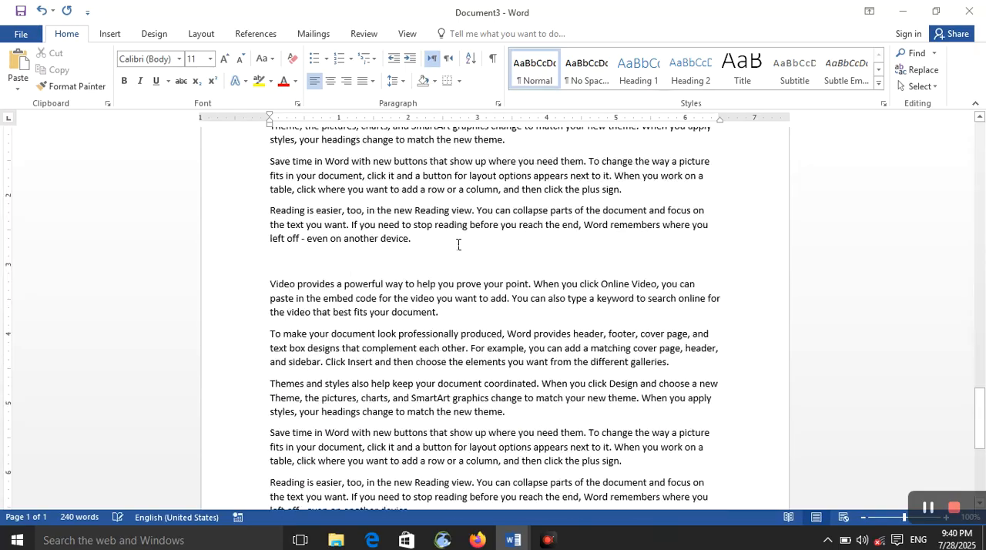
type("Video provides a powerful way to help you prove your point. When you click Online Video, you can paste in the embed code for the video you want to add. You can also type a keyword to search online for the video that best fits your document. To make your document look professionally produced, Word provides header, footer, cover page, and text box designs that complement each other. For example, you can add a matching cover page, header, and sidebar. Click Insert and then choose the elements you want from the different galleries. Themes and styles also help keep your document coordinated. When you click Design and choose a new Theme, the pictures, charts, and SmartArt graphics change to match your new theme. When you apply styles, your headings change to match the new theme. Save time in Word with new buttons that show up where you need them. To change the way a picture fits in your document, click it and a button for layout options appears next to it. When you work on a table, click where you want to add a row or a column, and then click the plus sign. Reading is easier, too, in the new Reading view. You can collapse parts of the document and focus on the text you want. If you need to stop reading before you reach the end, Word remembers where you left off - even on another device.")
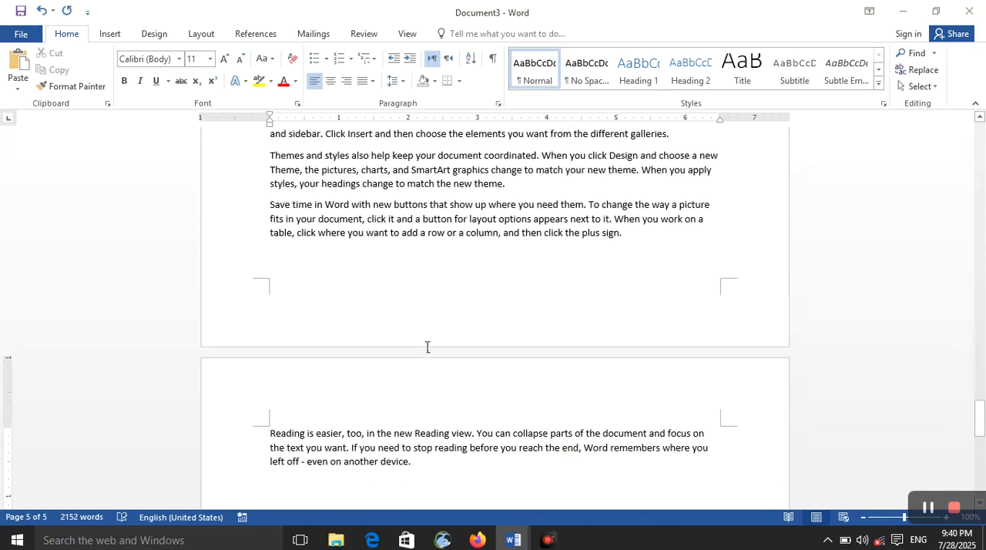
type("Video provides a powerful way to help you prove your point. When you click Online Video, you can paste in the embed code for the video you want to add. You can also type a keyword to search online for the video that best fits your document. To make your document look professionally produced, Word provides header, footer, cover page, and text box designs that complement each other. For example, you can add a matching cover page, header, and sidebar. Click Insert and then choose the elements you want from the different galleries. Themes and styles also help keep your document coordinated. When you click Design and choose a new Theme, the pictures, charts, and SmartArt graphics change to match your new theme. When you apply styles, your headings change to match the new theme. Save time in Word with new buttons that show up where you need them. To change the way a picture fits in your document, click it and a button for layout options appears next to it. When you work on a table, click where you want to add a row or a column, and then click the plus sign. Reading is easier, too, in the new Reading view. You can collapse parts of the document and focus on the text you want. If you need to stop reading before you reach the end, Word remembers where you left off - even on another device.")
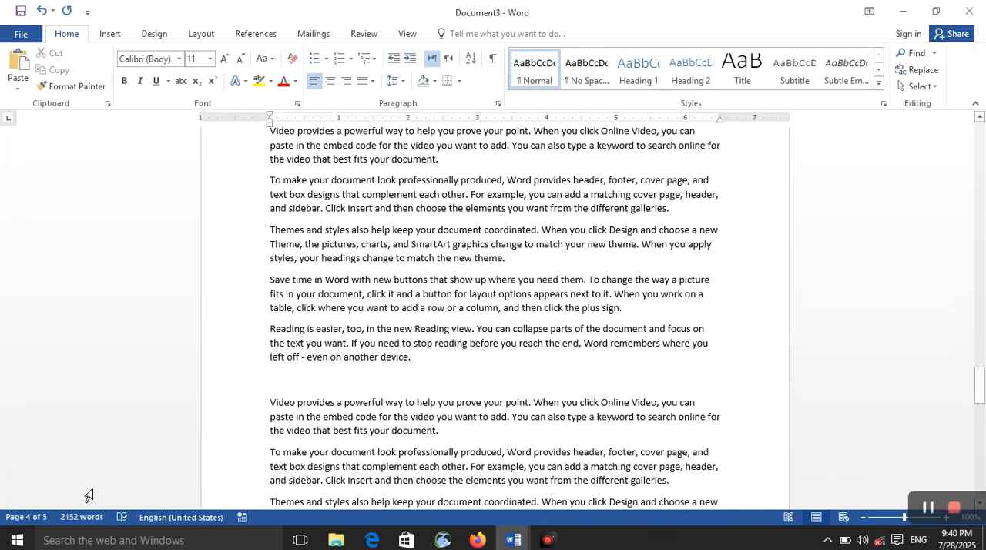
Step: Add a bookmark named "first" at the end of the "Themes and styles" paragraph directly below the heading on page 1
scroll(410, 355, "up", 20)
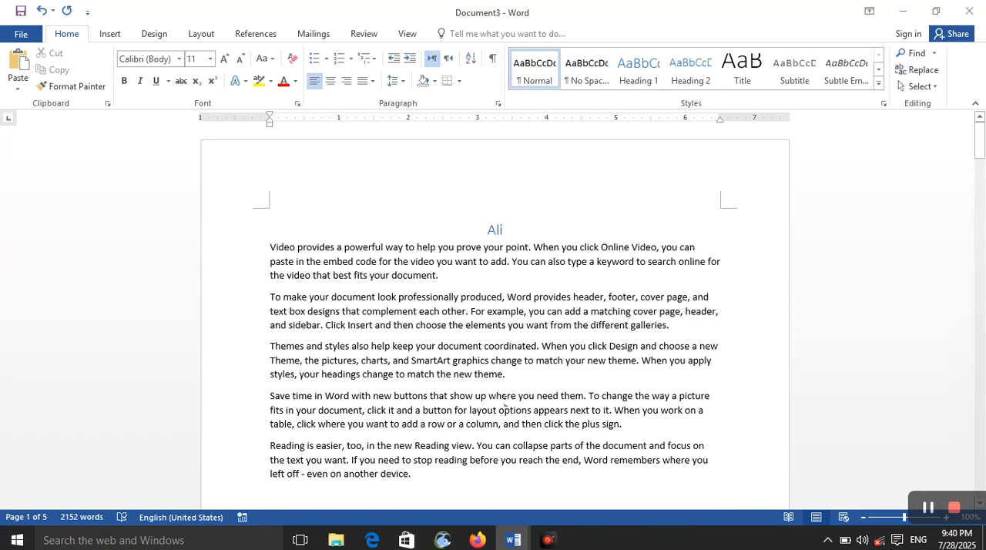
left_click(518, 375)
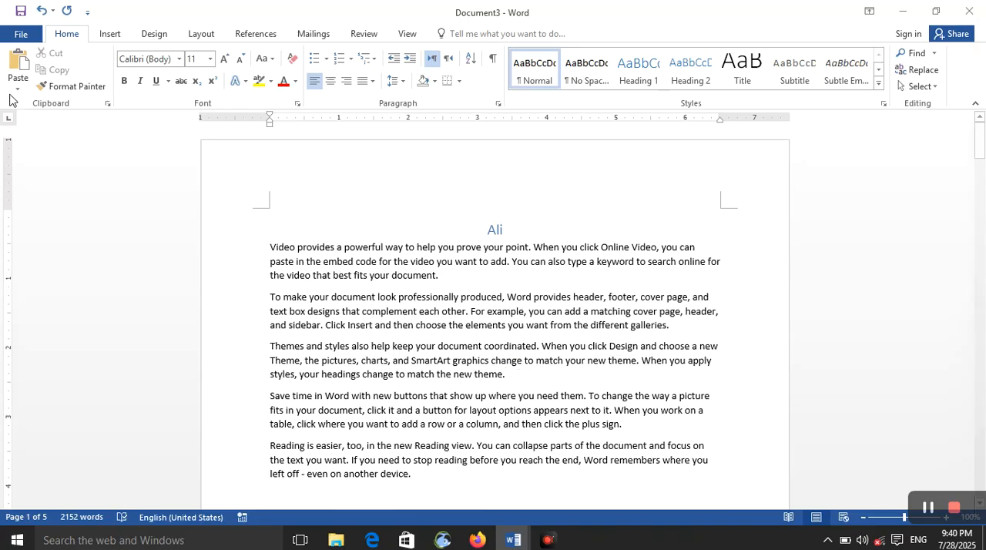
left_click(109, 33)
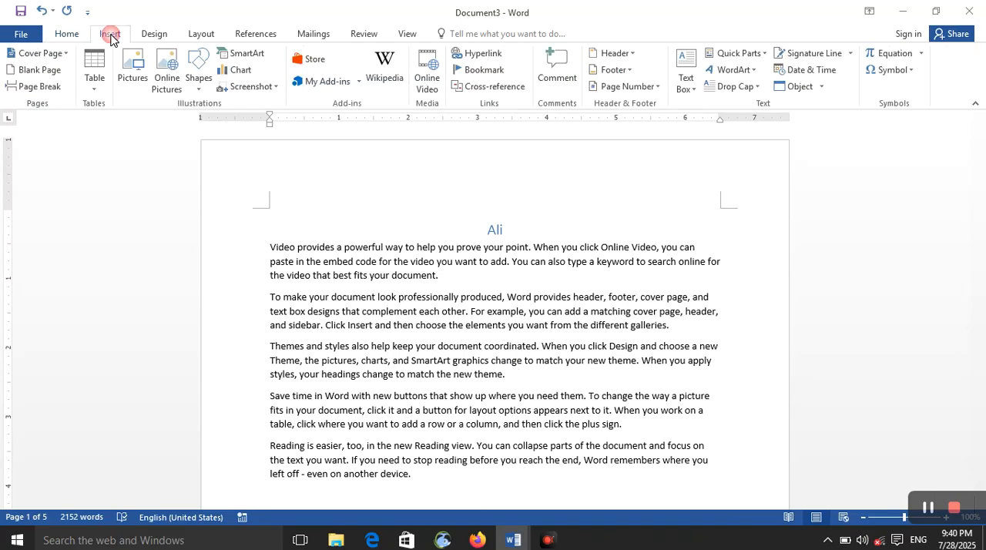
left_click(482, 71)
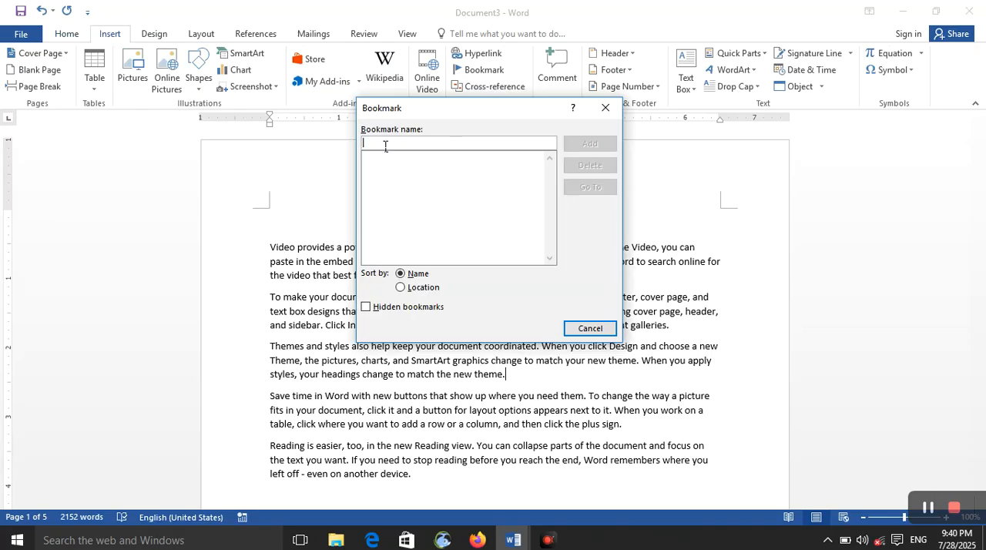
type("first")
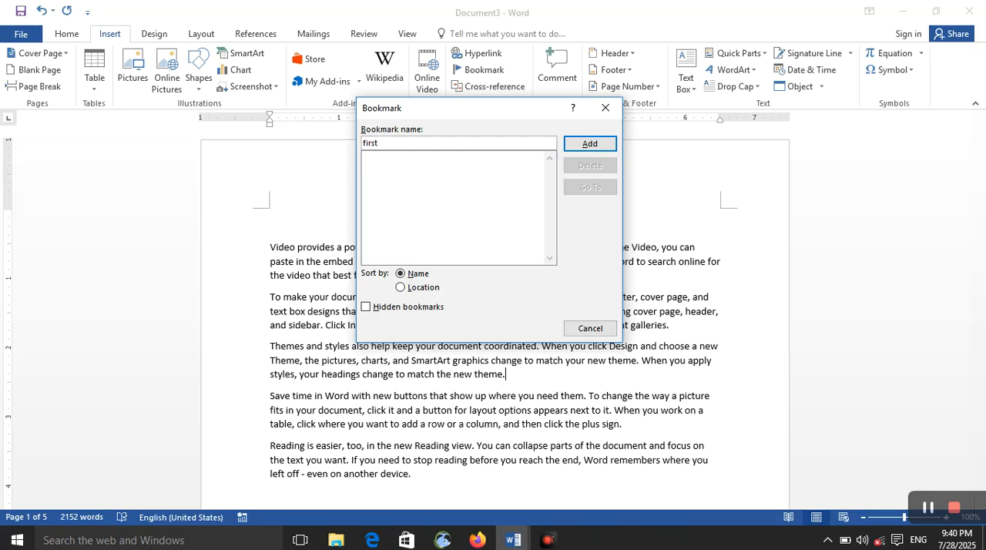
key("Return")
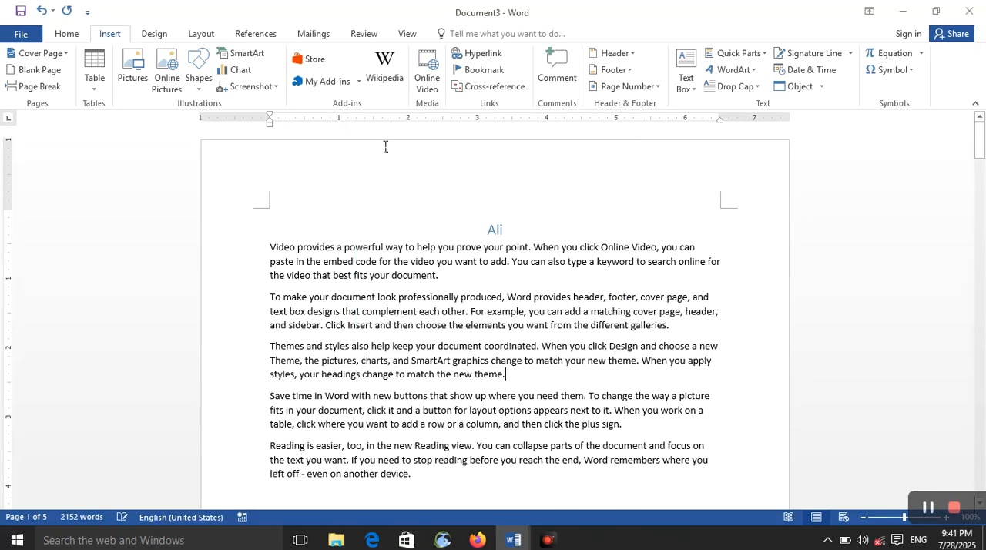
Step: Add a bookmark named "second" at the end of the next "Reading is easier" paragraph near the end of page 1
scroll(507, 378, "down", 8)
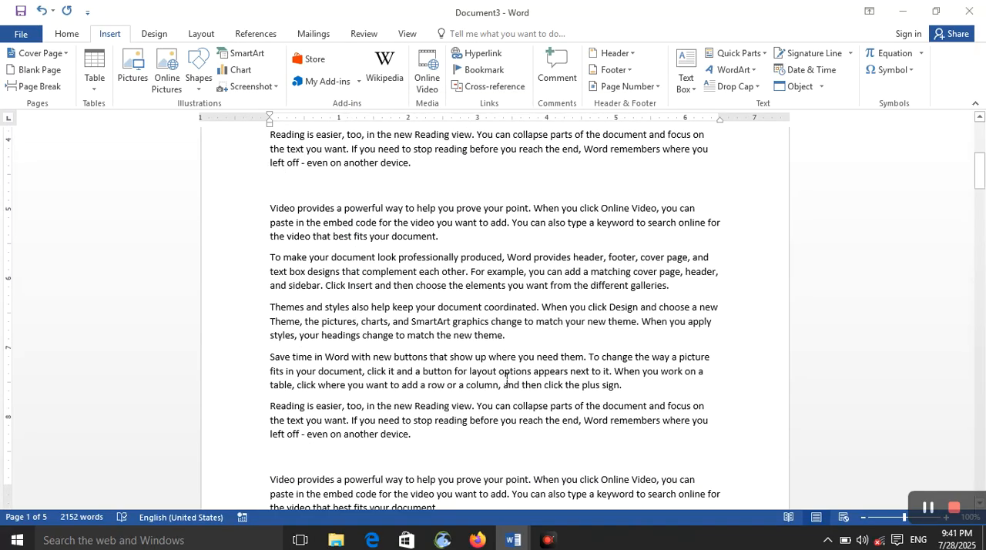
left_click(473, 409)
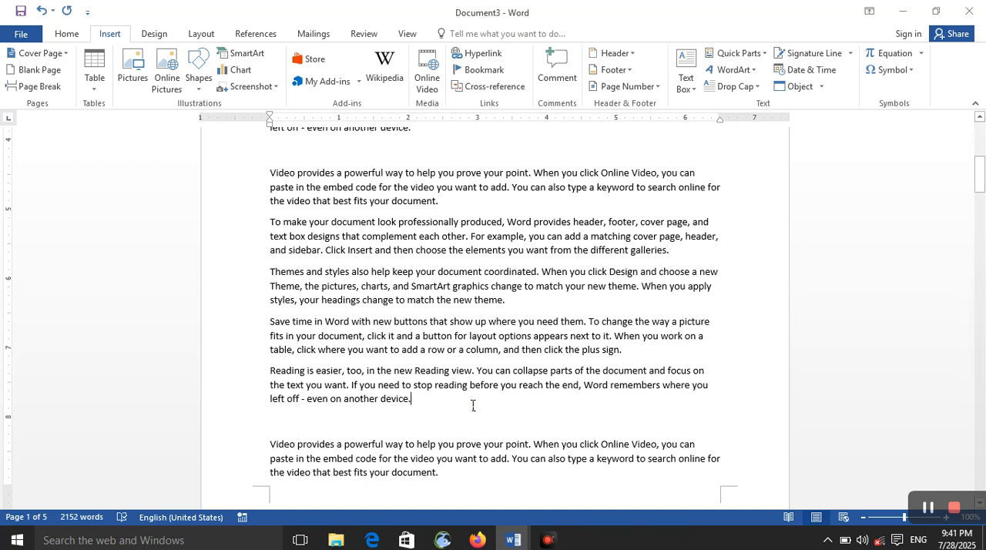
left_click(473, 70)
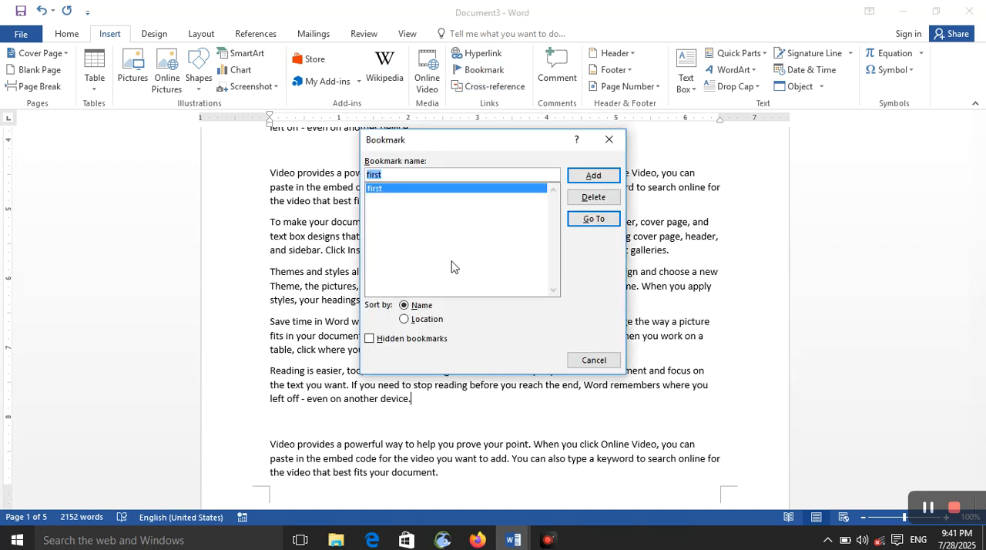
type("sd")
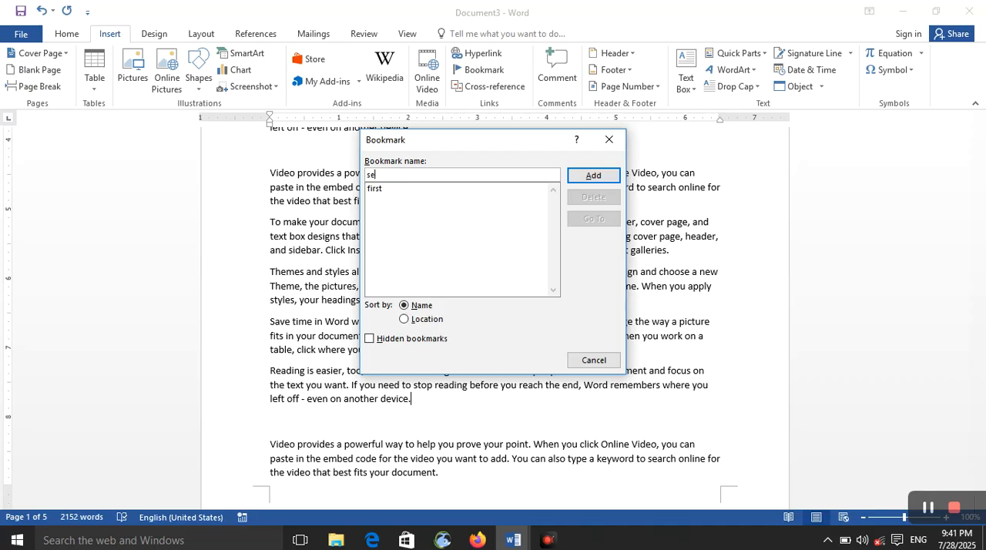
type("nm")
key("Return")
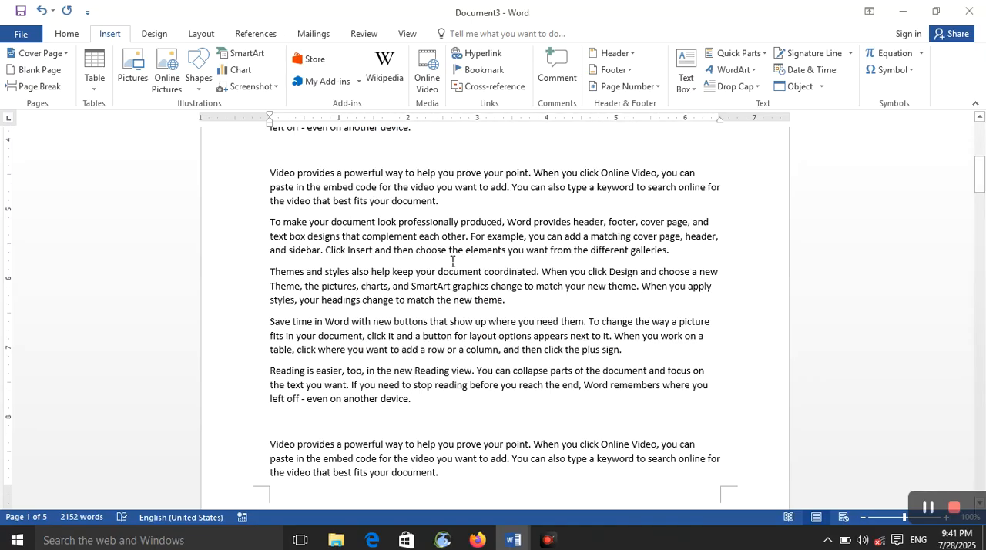
Step: Add a bookmark named "tird" at the end of a "Reading is easier" paragraph in the middle of page 3
scroll(489, 383, "down", 12)
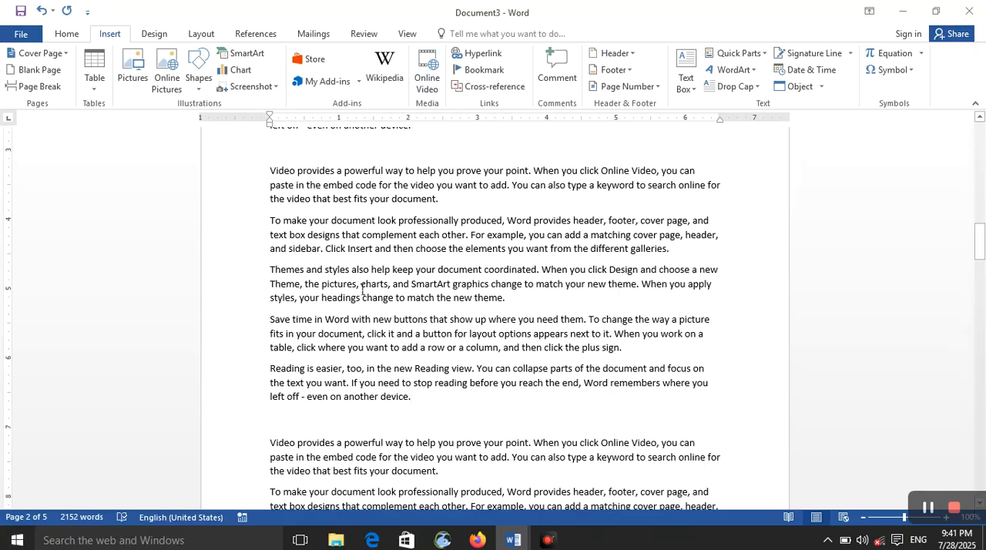
scroll(455, 385, "down", 6)
left_click(431, 443)
left_click(429, 428)
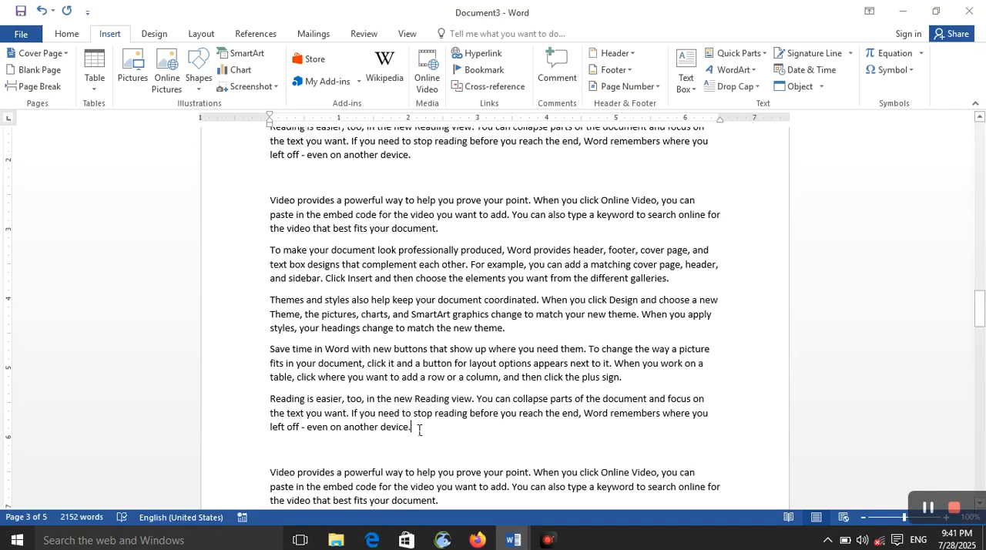
left_click(481, 69)
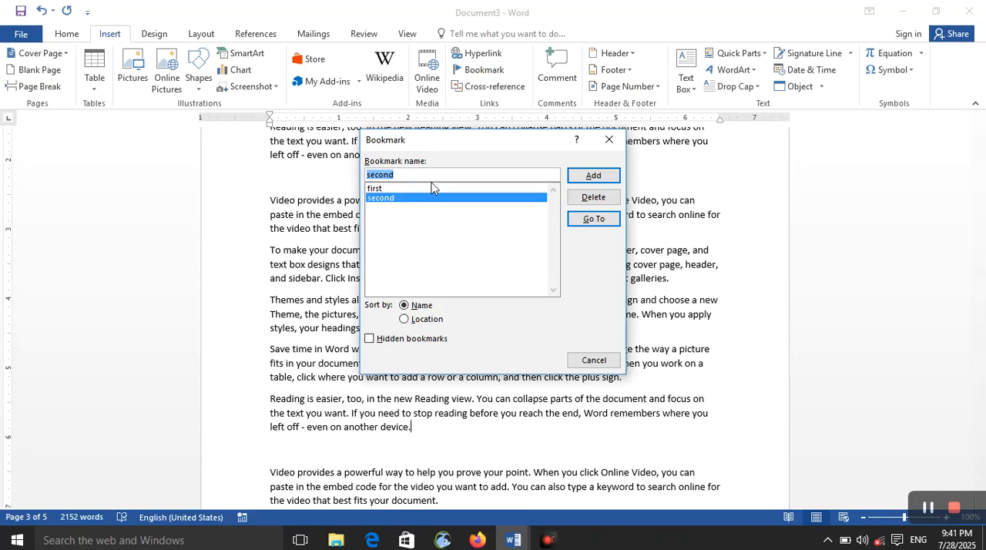
type("tird")
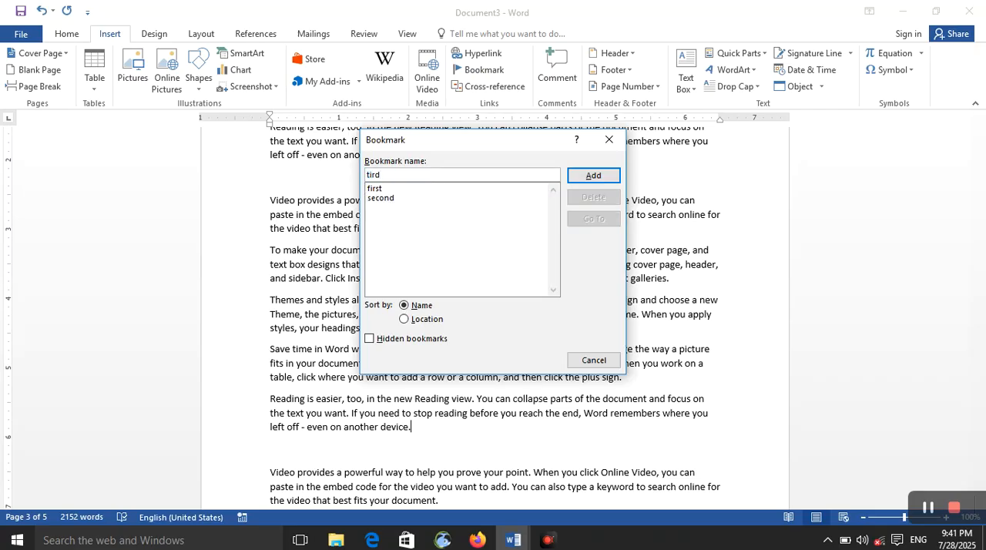
key("Return")
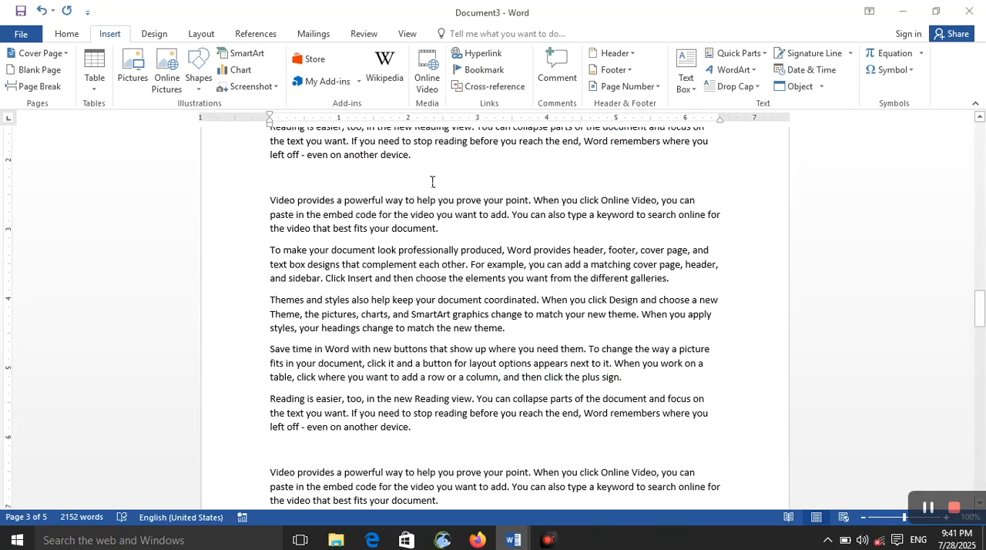
Step: Begin a bookmark at the end of a "Themes and styles" paragraph on page 4, entering the name "khan"
scroll(391, 368, "down", 5)
left_click(515, 354)
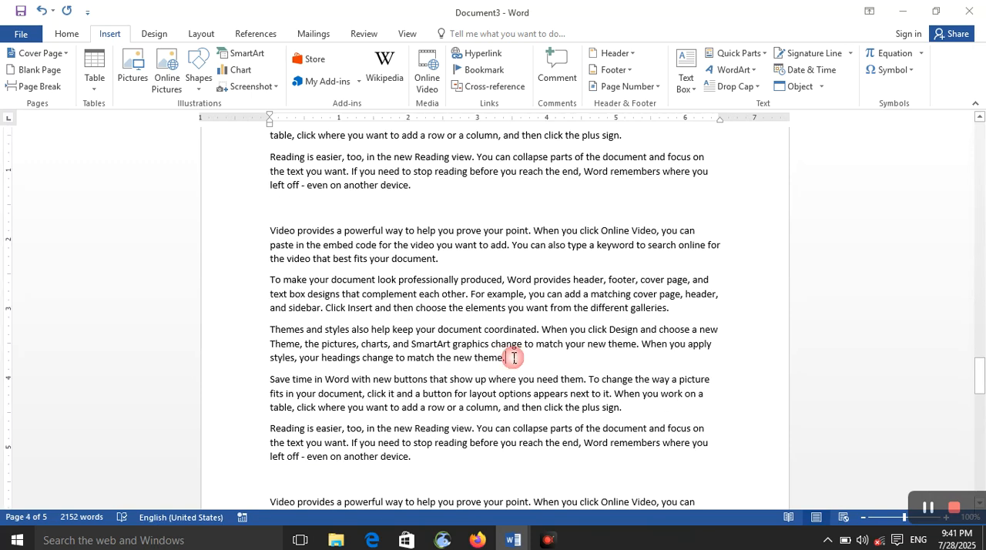
left_click(483, 71)
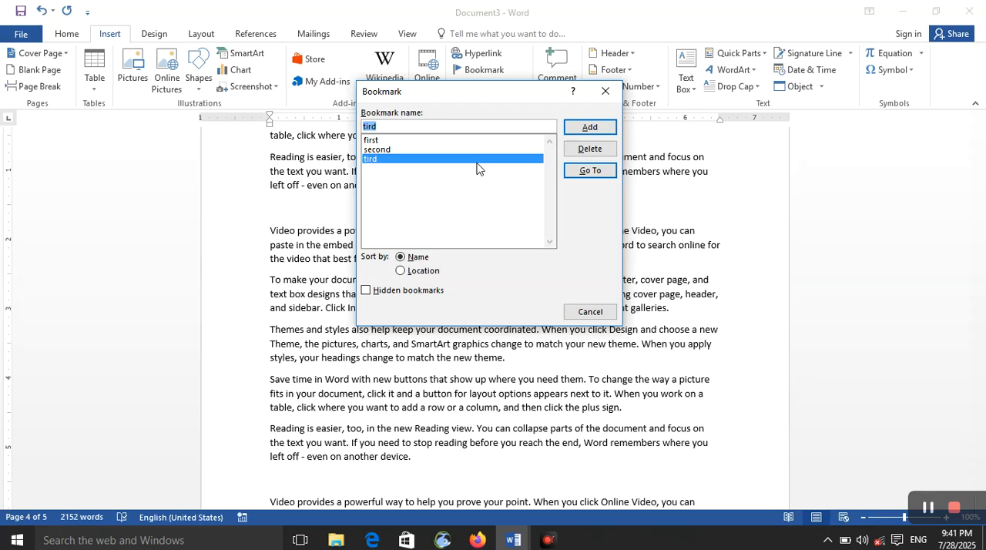
type("khan")
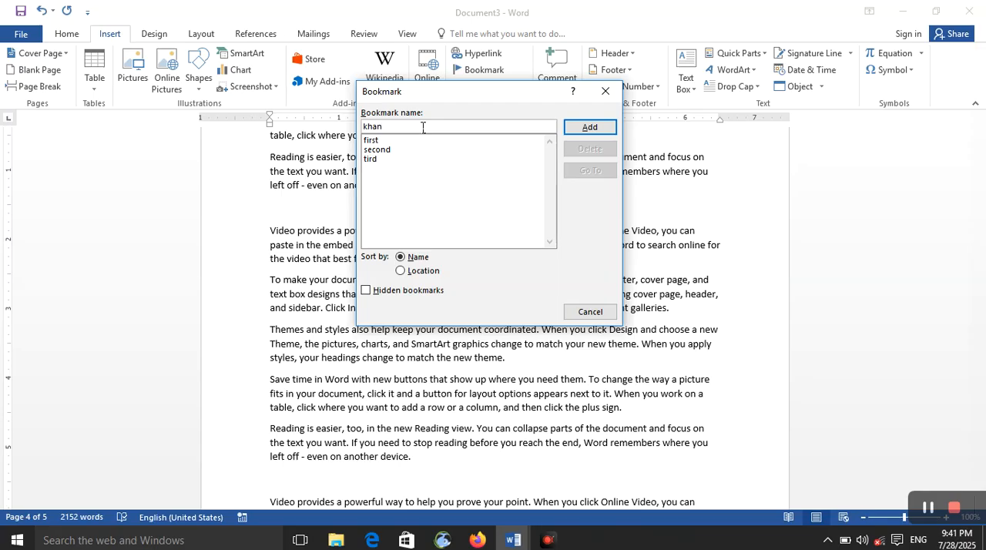
Step: Try the purely numeric bookmark name "212" in place of the text name, and clear it
key("BackSpace")
key("BackSpace")
key("BackSpace")
type("212")
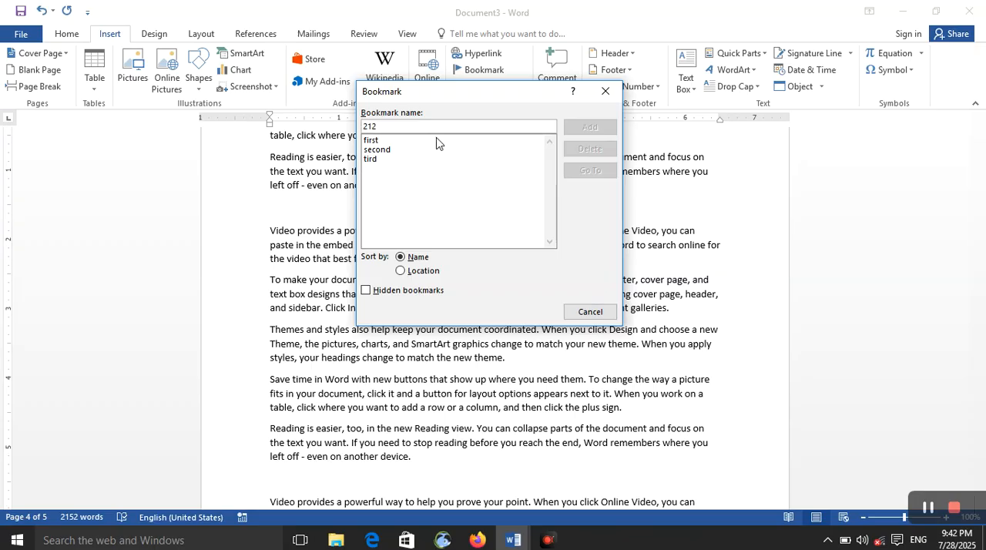
key("BackSpace")
type("1")
key("BackSpace")
key("BackSpace")
Step: Enter a bookmark name beginning with "k" and add the bookmark on page 4
type("khan")
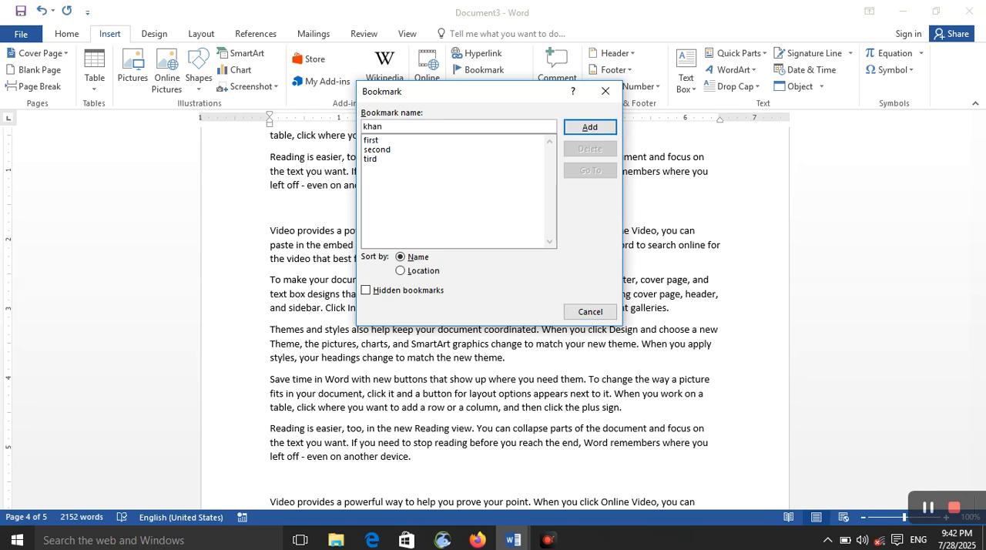
key("Return")
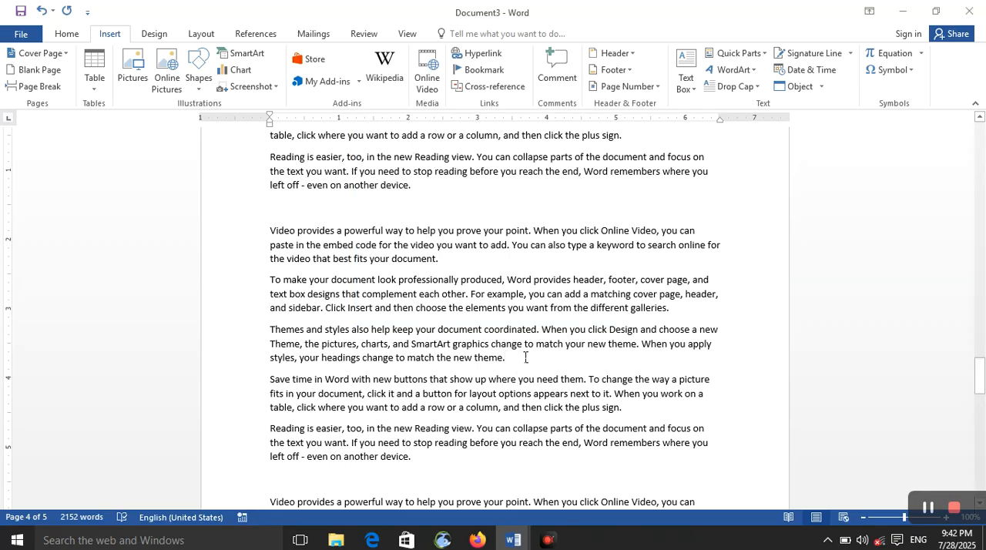
key("ctrl+Return")
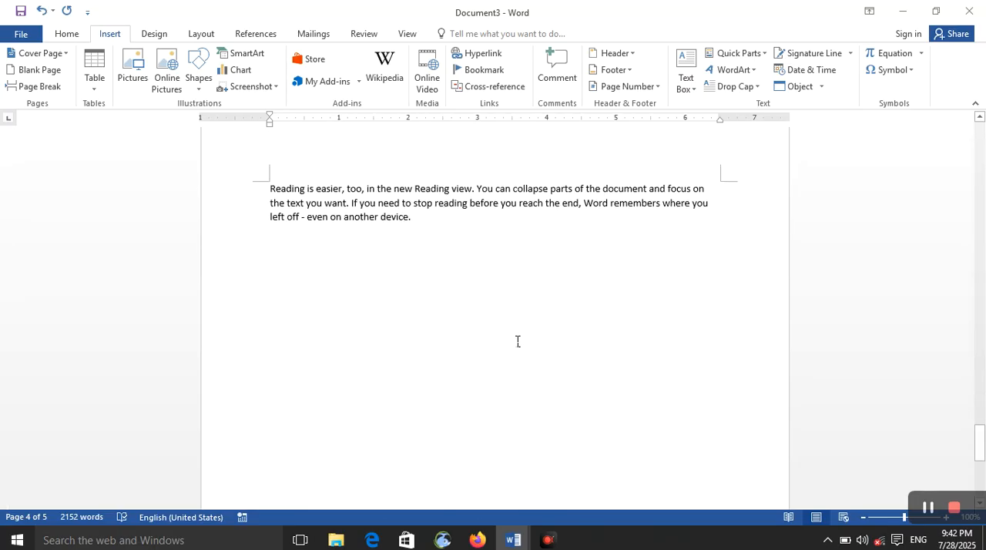
scroll(510, 314, "up", 20)
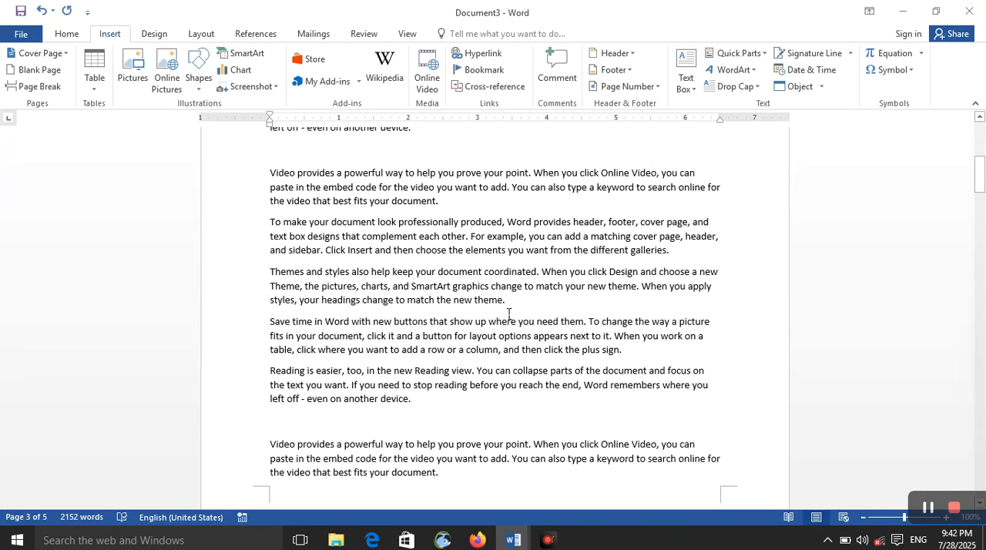
Step: Insert a hyperlink to the bookmark "first" at the very end of the document on page 5, and follow it
key("ctrl+End")
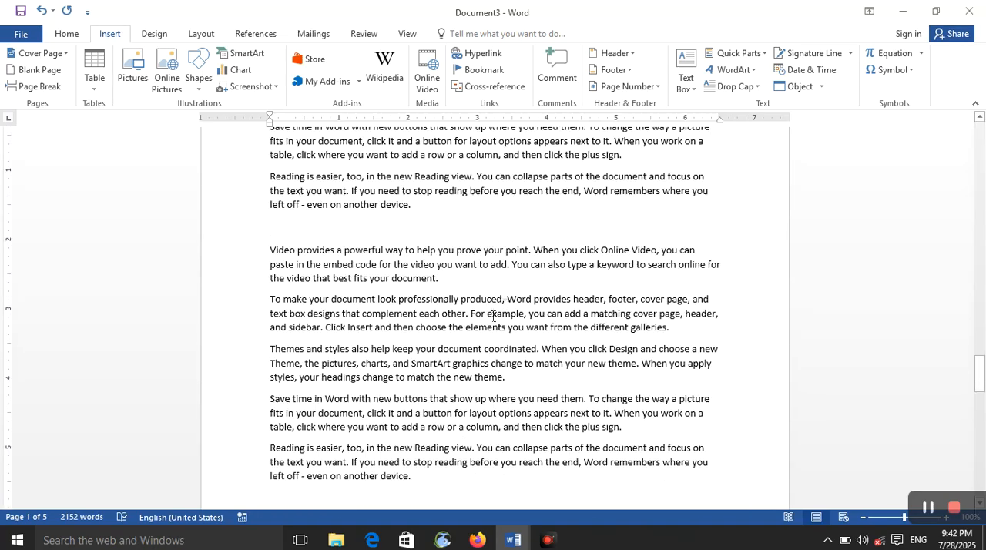
scroll(428, 316, "up", 8)
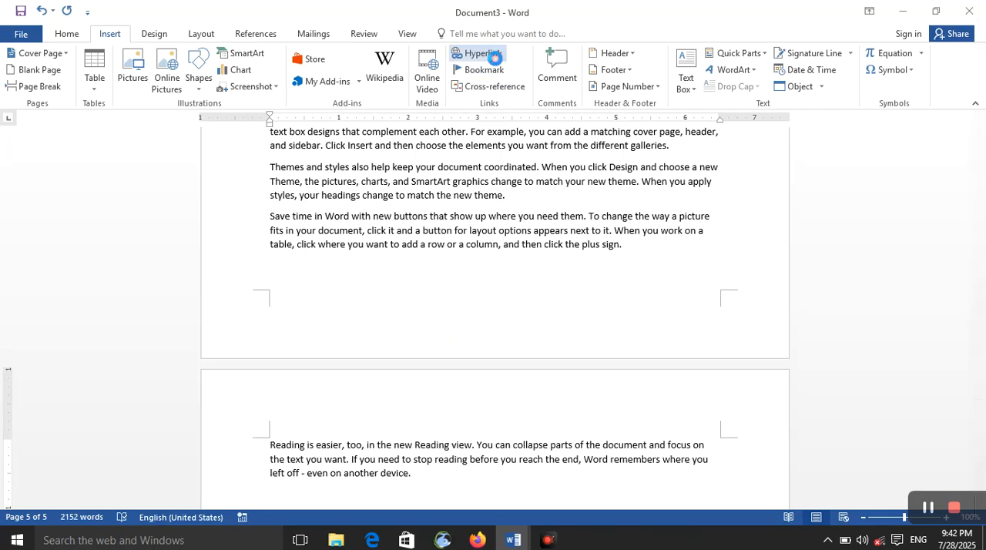
left_click(493, 55)
left_click(295, 198)
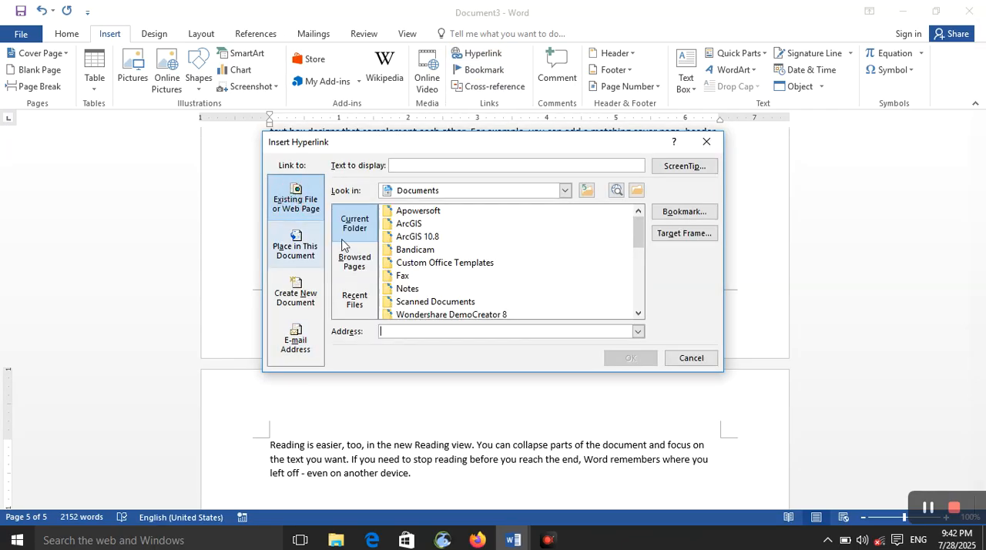
left_click(306, 256)
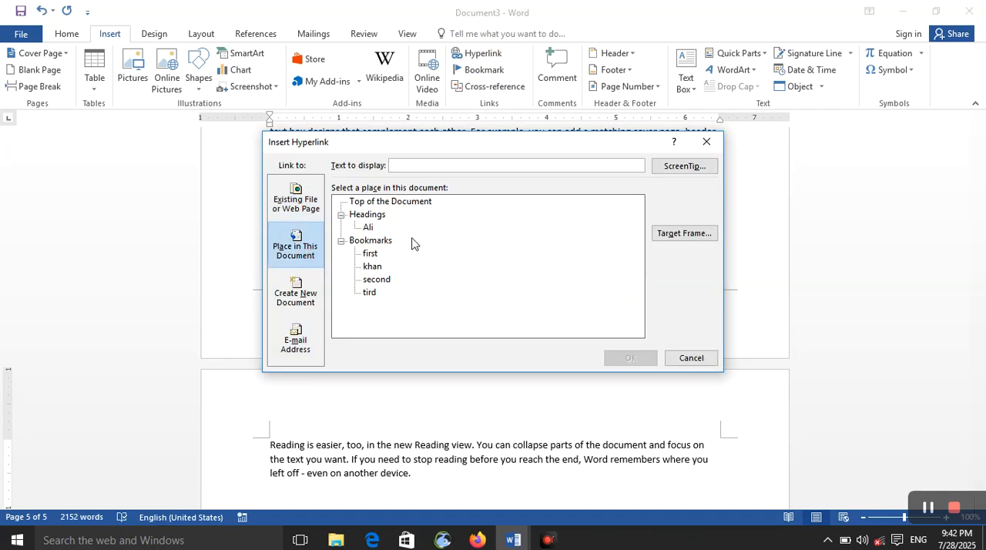
left_click(368, 255)
left_click(625, 359)
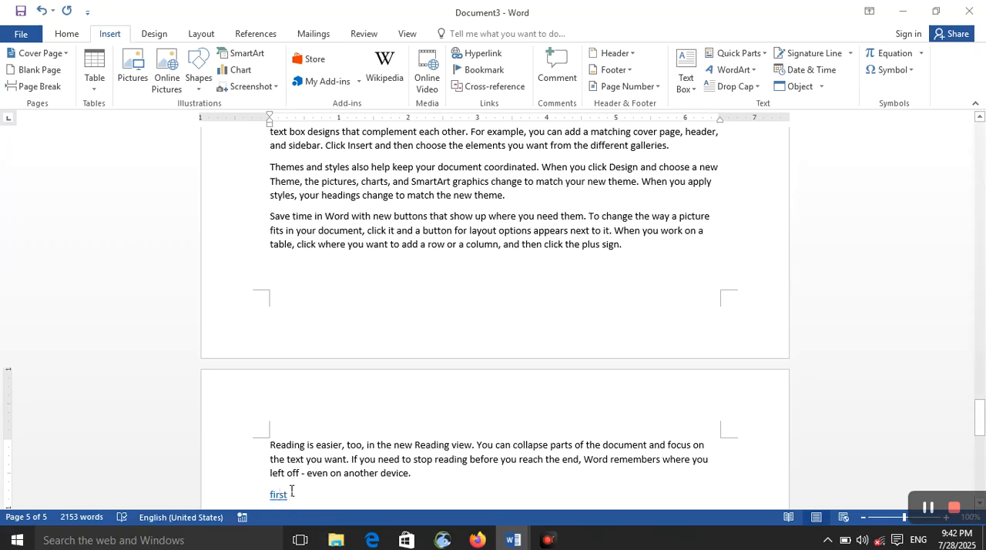
left_click(291, 486, "ctrl")
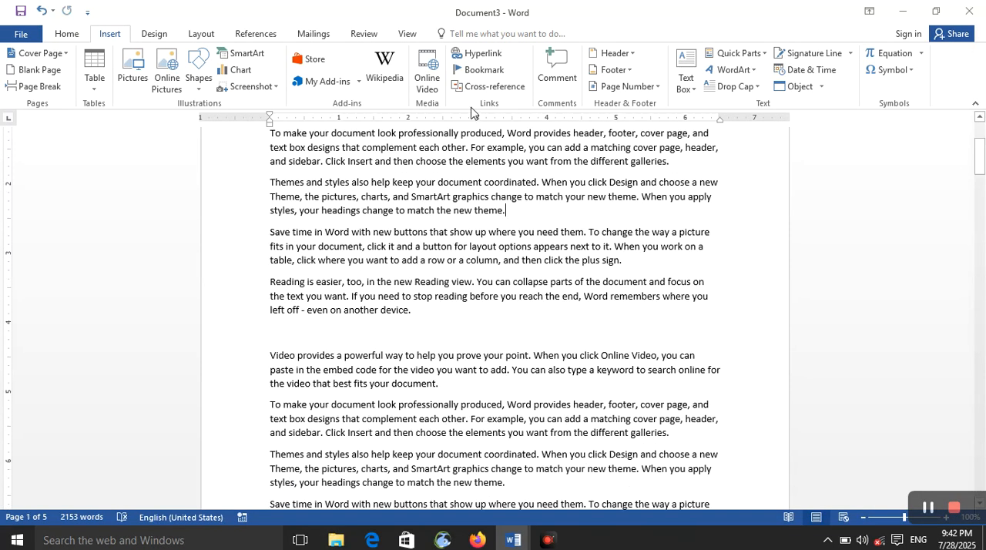
Step: Insert a hyperlink to the bookmark "tird" at the end of the "Themes and styles" paragraph on page 1, and follow it
left_click(474, 53)
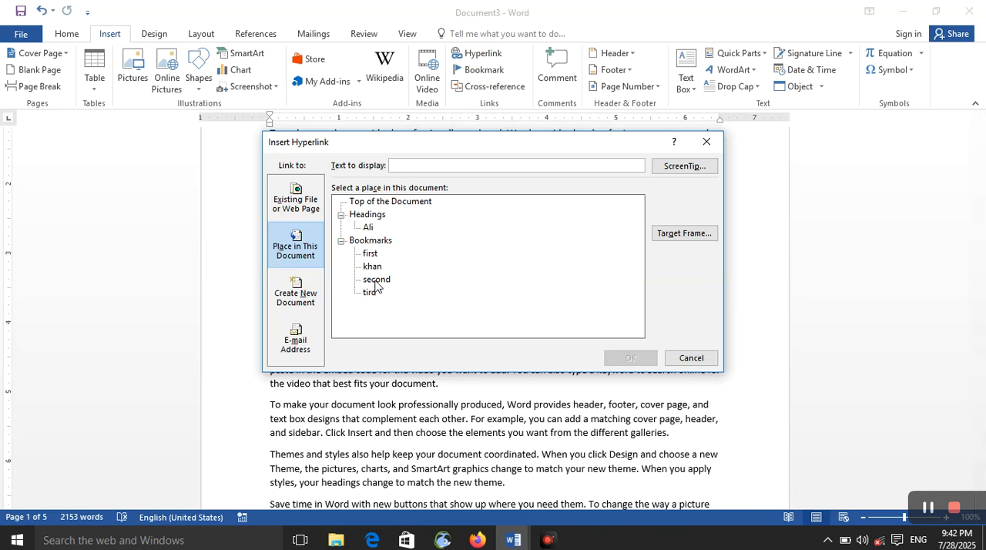
left_click(376, 280)
left_click(370, 293)
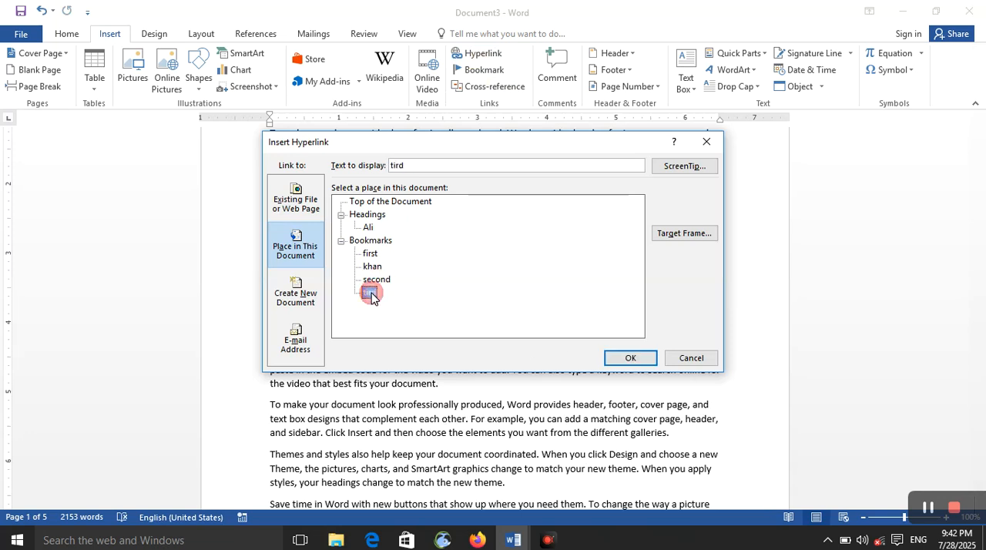
left_click(630, 358)
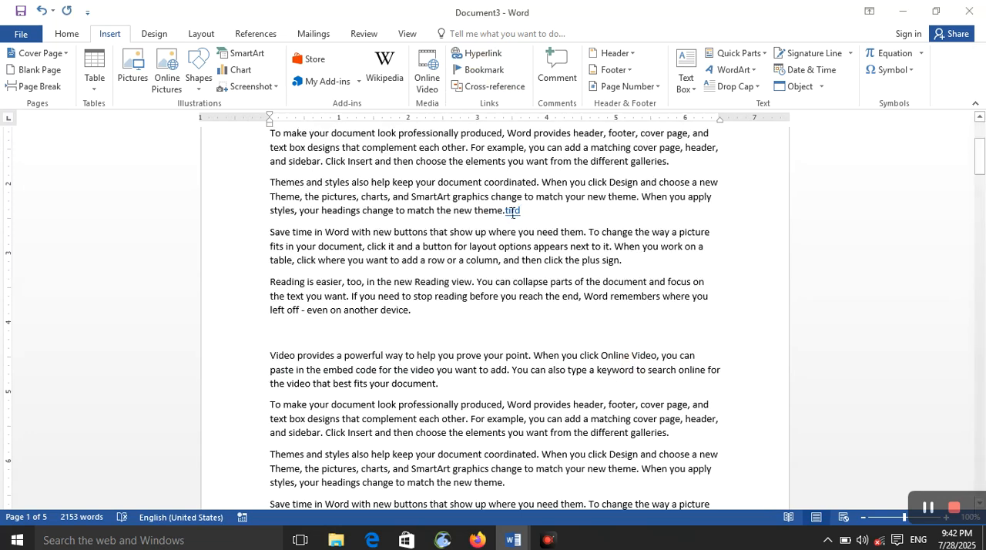
left_click(513, 214, "ctrl")
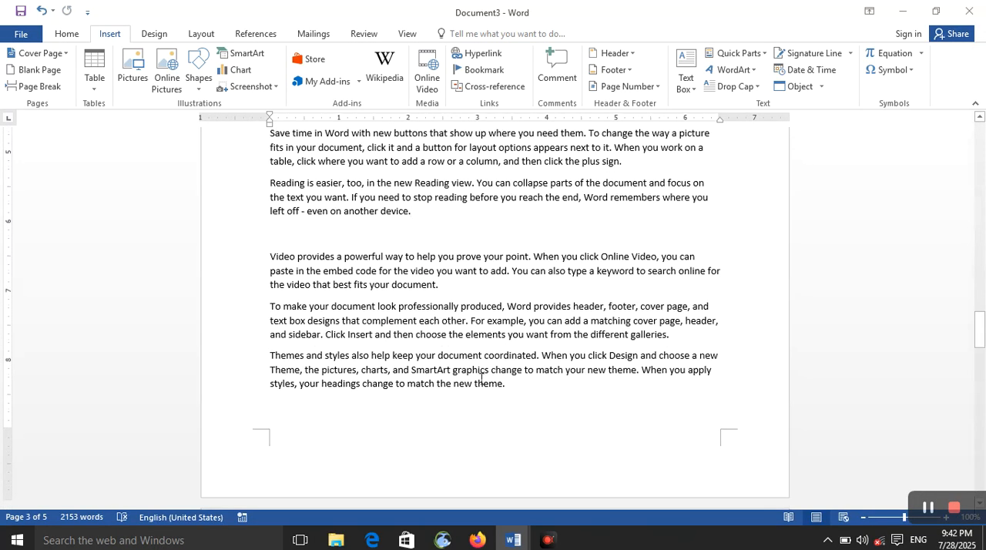
Step: Go to the bookmark whose name begins with "k" and to the bookmark "second" from the bookmark list
left_click(479, 70)
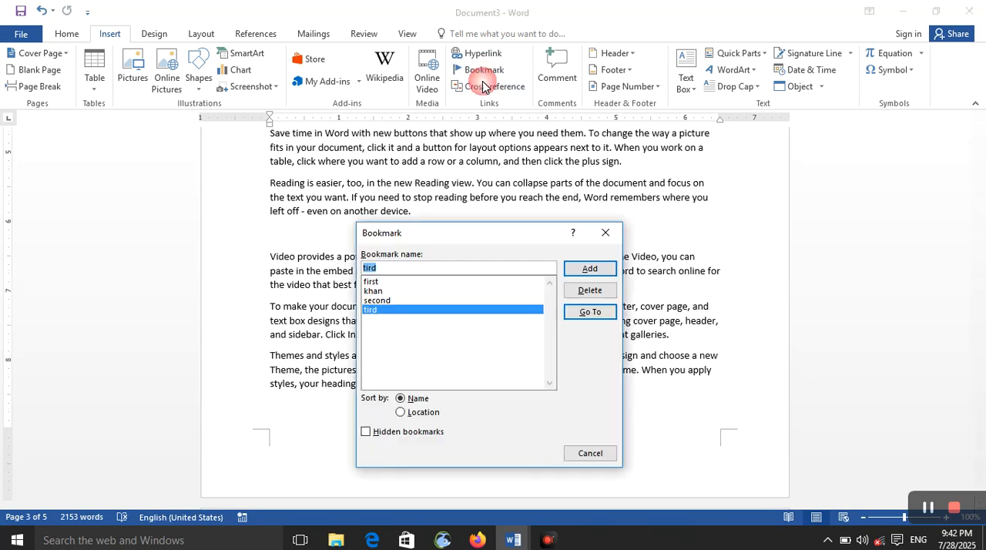
left_click(434, 292)
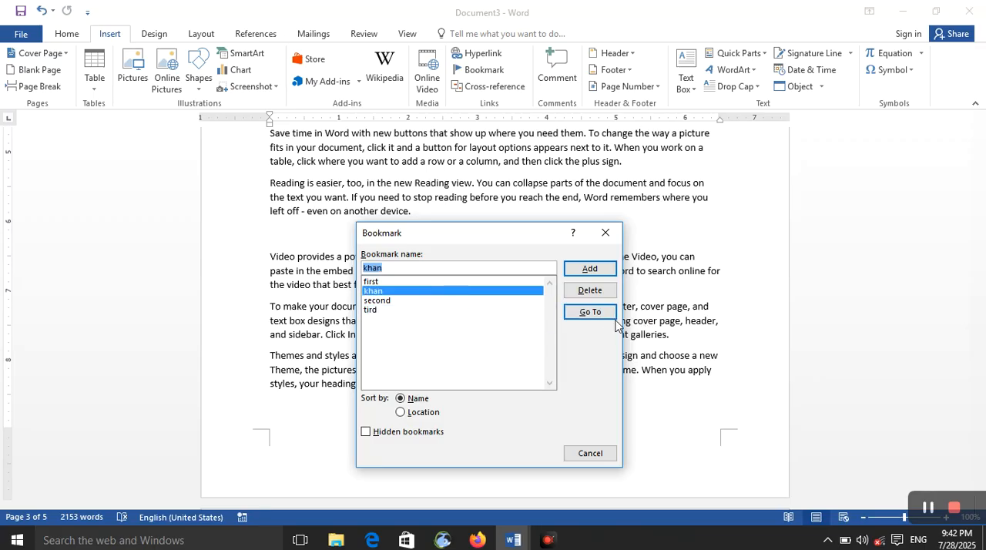
left_click(590, 312)
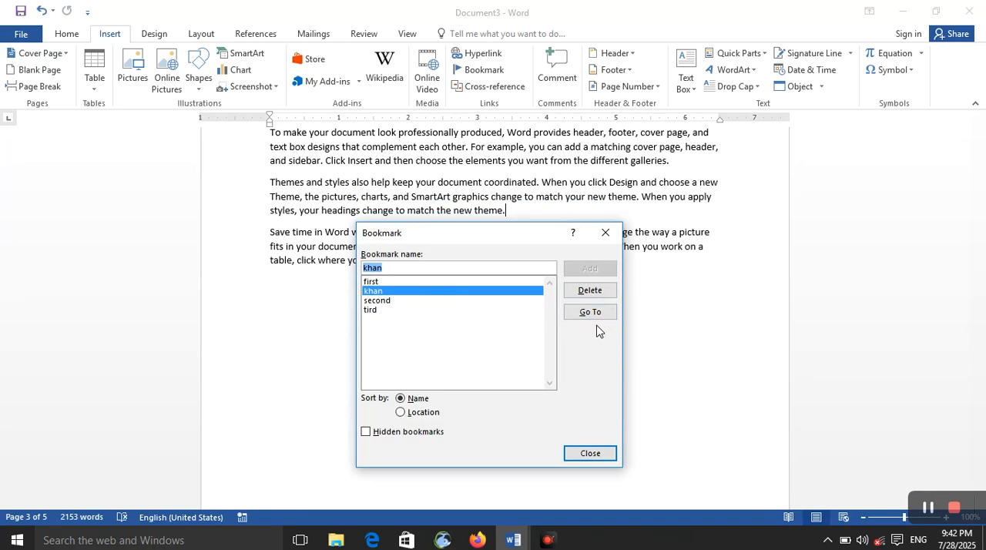
left_click(594, 313)
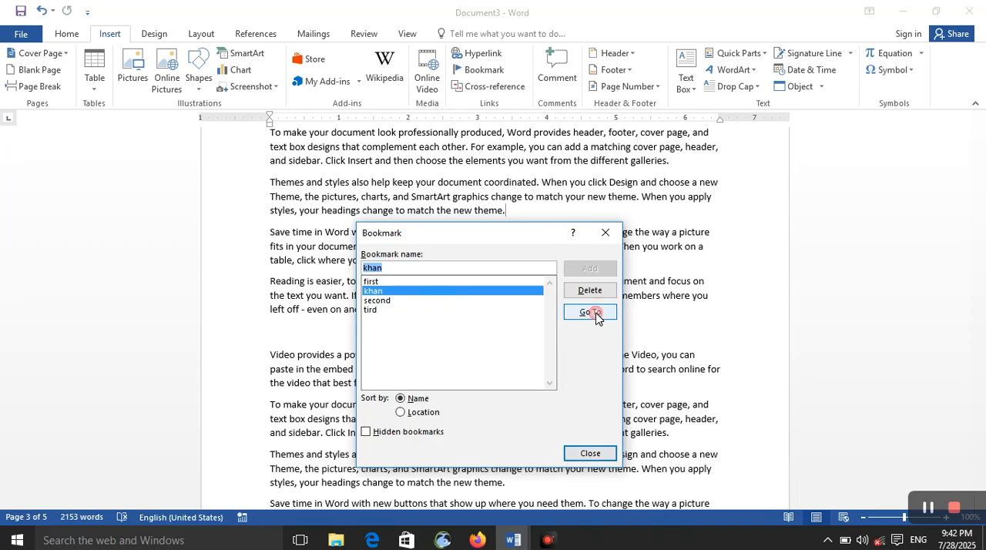
left_click(466, 300)
left_click(583, 312)
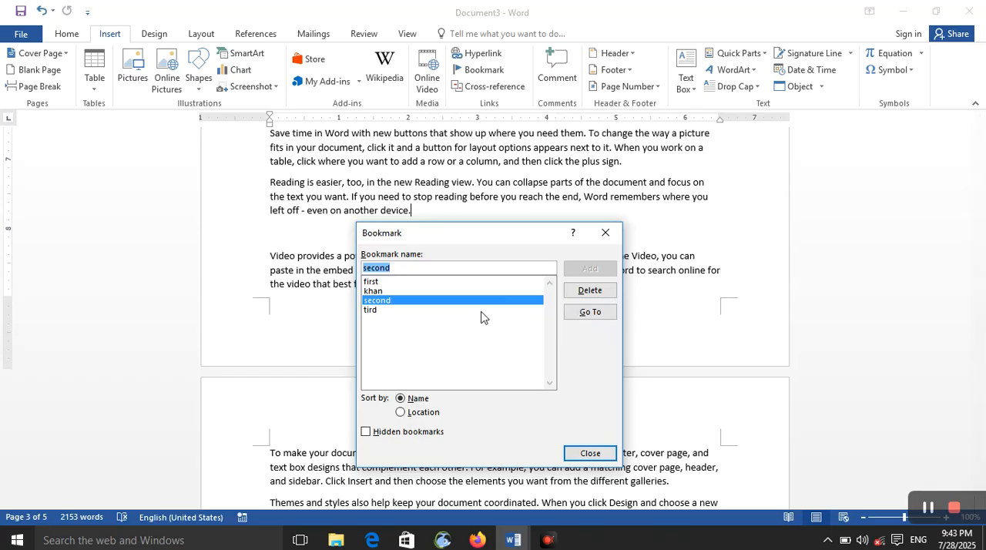
Step: Delete all the document's bookmarks: "second", the one beginning with "k", "first" and "tird"
left_click(590, 290)
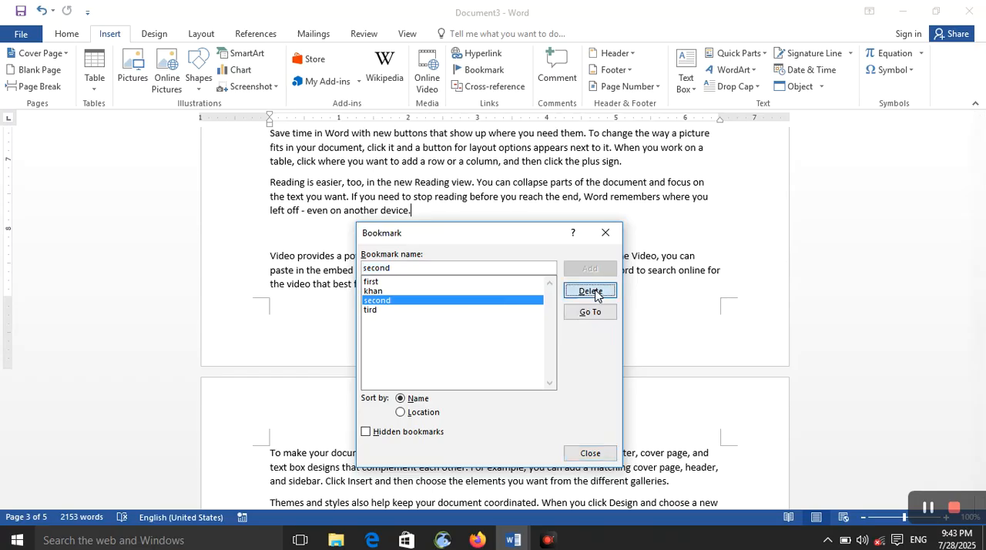
left_click(413, 310)
left_click(461, 292)
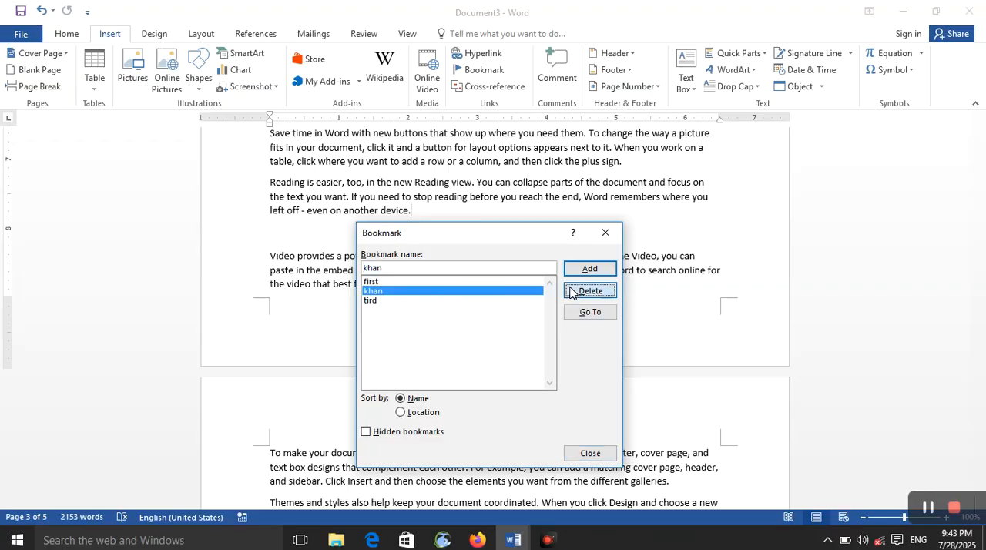
left_click(590, 290)
left_click(459, 283)
left_click(590, 290)
left_click(460, 292)
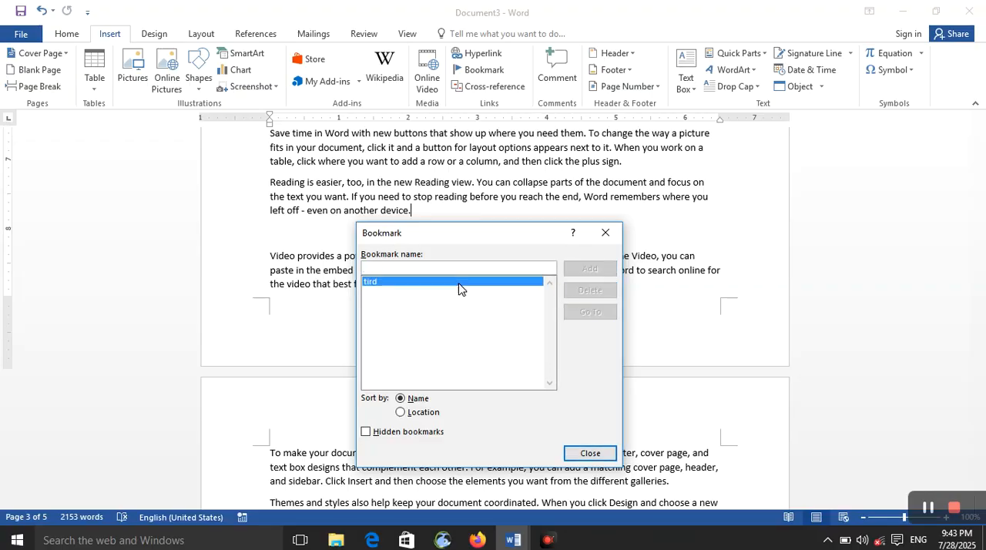
left_click(594, 293)
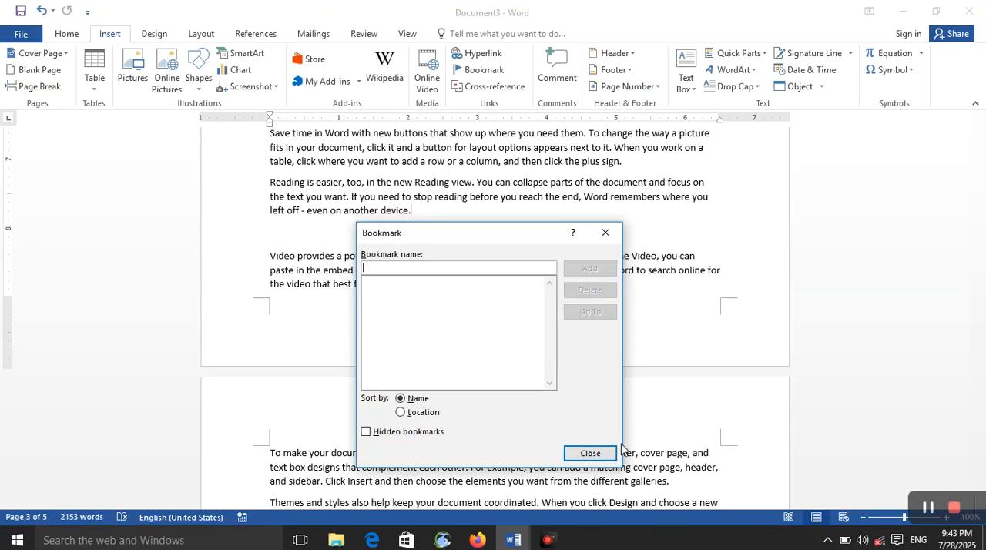
left_click(598, 454)
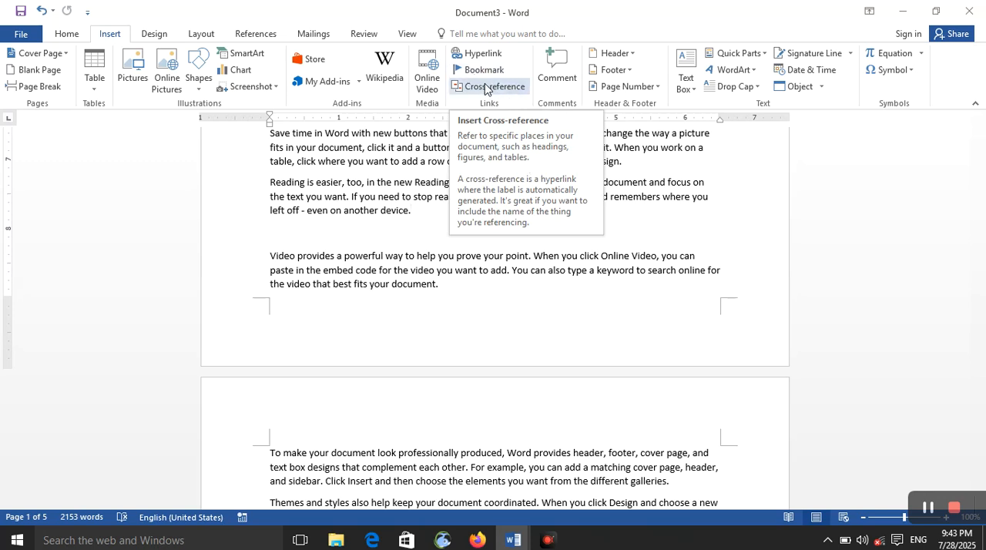
Step: Insert a cross-reference to the document's heading, using its heading text as a hyperlink, at the end of the current "Reading is easier" paragraph
left_click(486, 90)
left_click(527, 205)
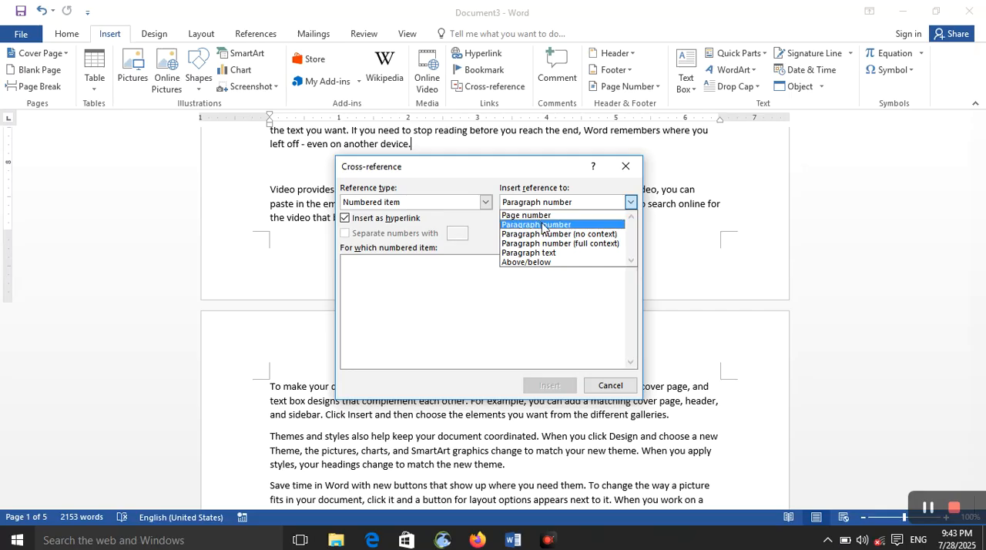
left_click(543, 225)
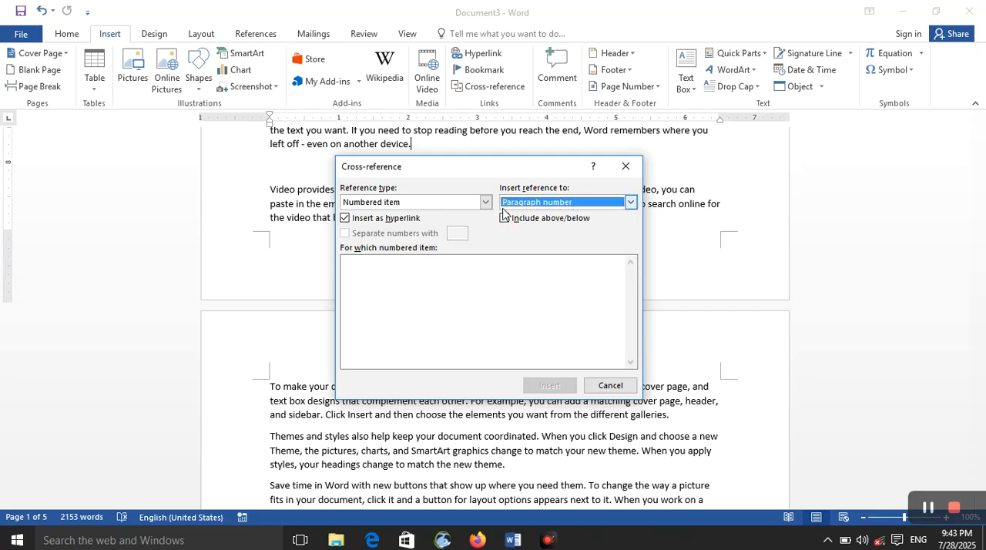
left_click(549, 203)
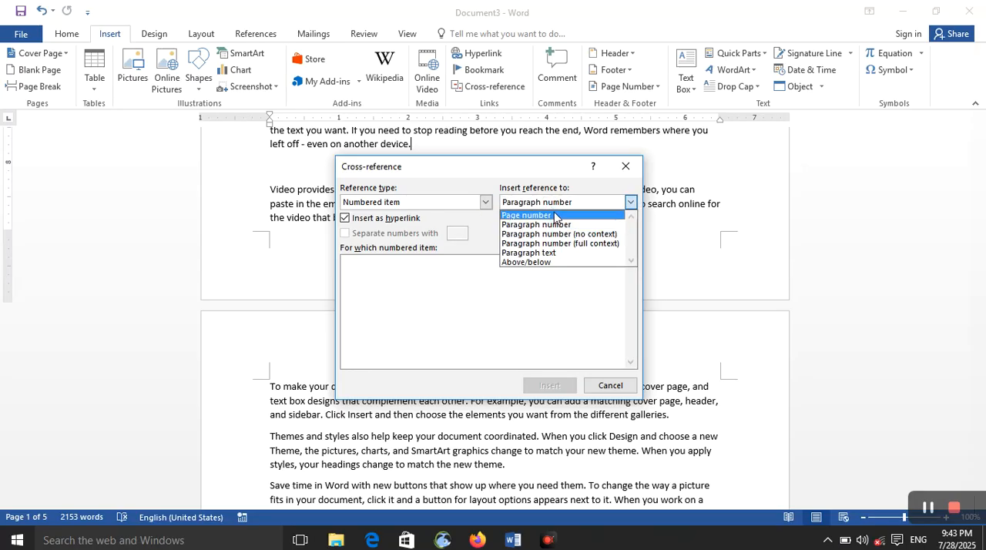
left_click(555, 225)
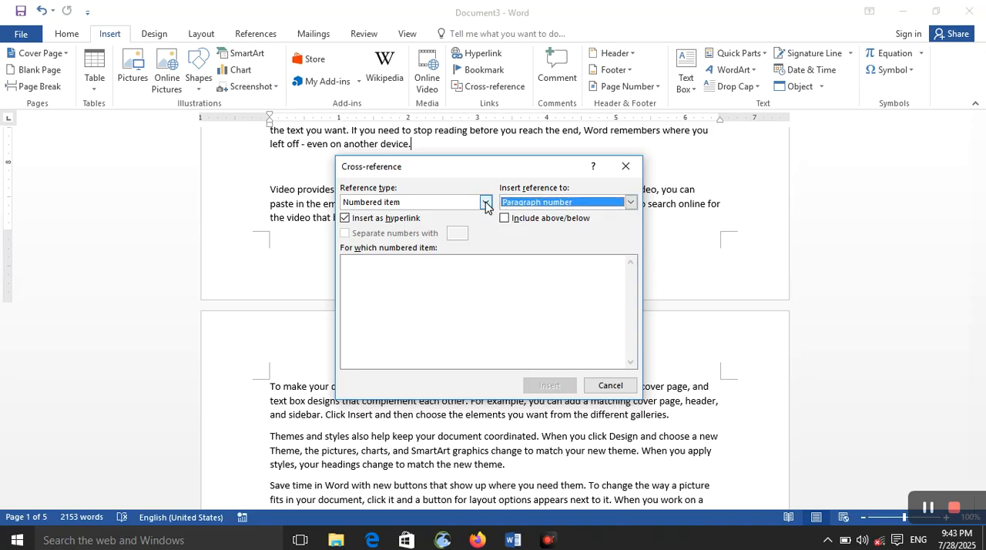
left_click(485, 201)
left_click(461, 224)
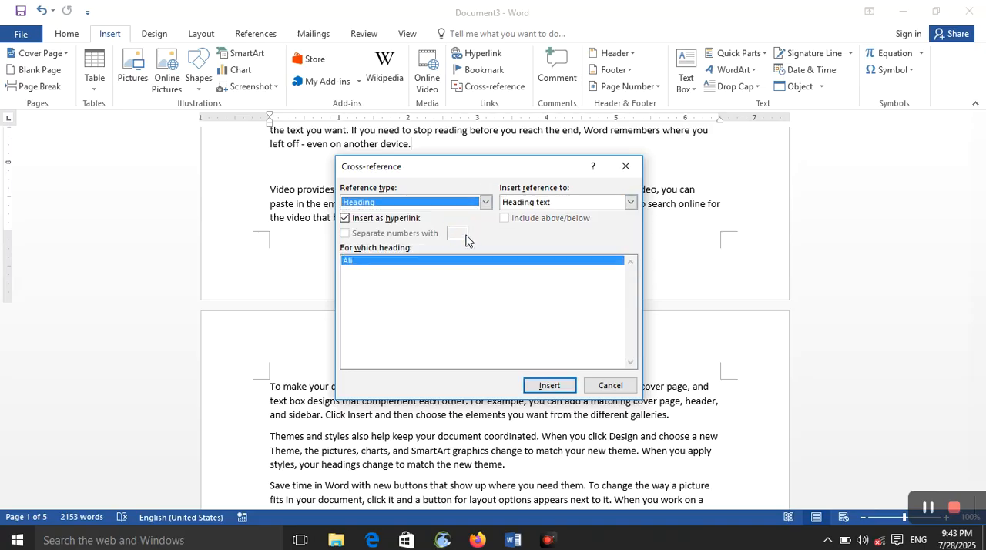
left_click(464, 262)
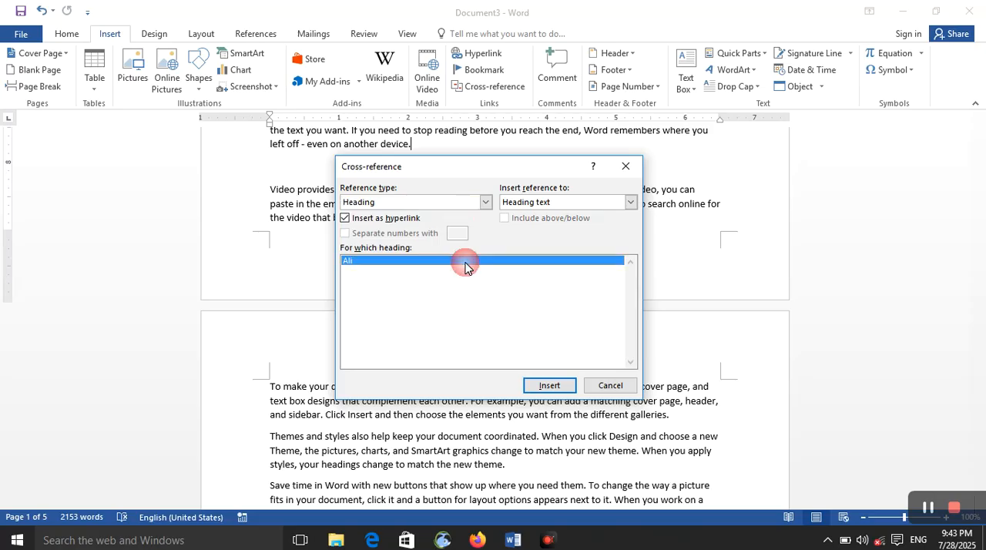
left_click(550, 386)
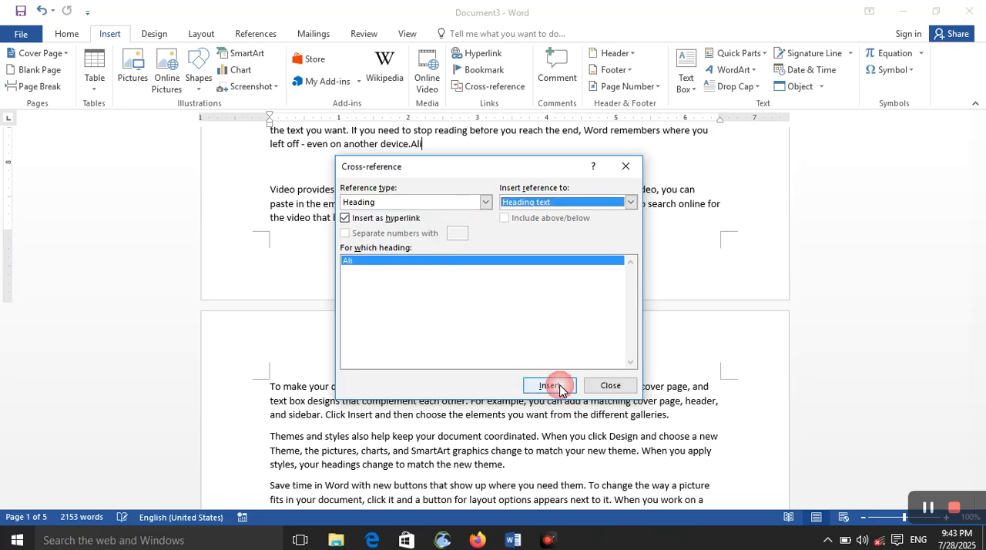
Step: Insert a page number cross-reference to the same heading directly after the inserted heading text
left_click(420, 145)
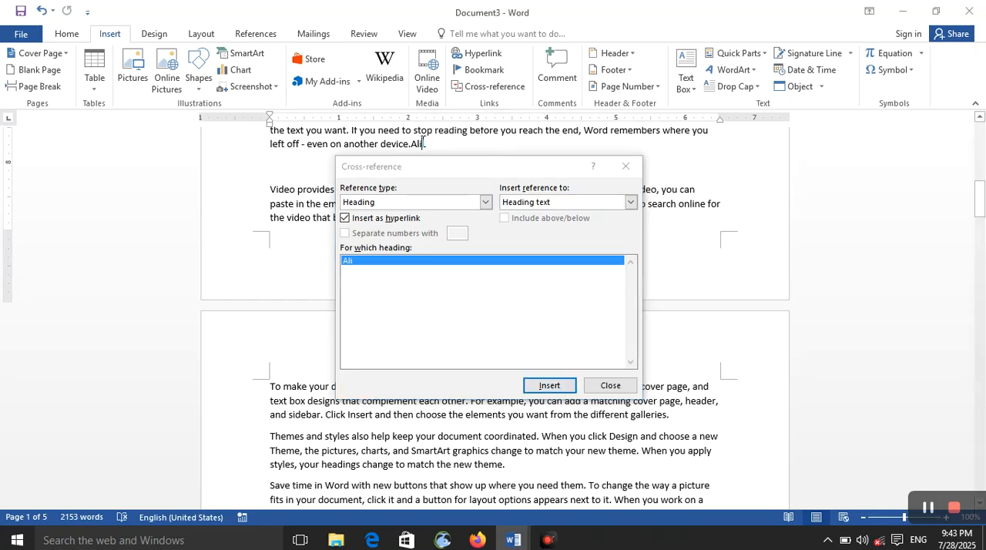
left_click(501, 262)
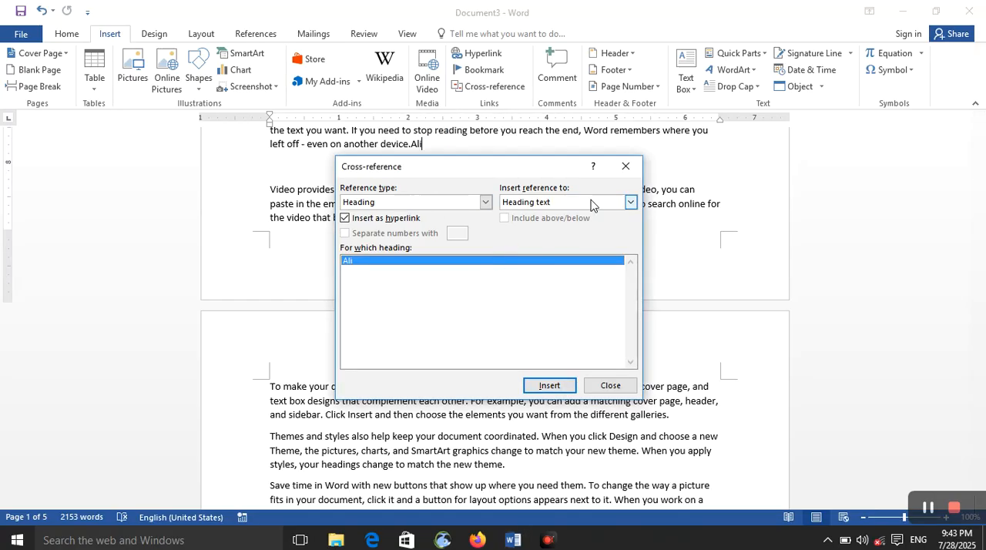
left_click(630, 202)
left_click(619, 224)
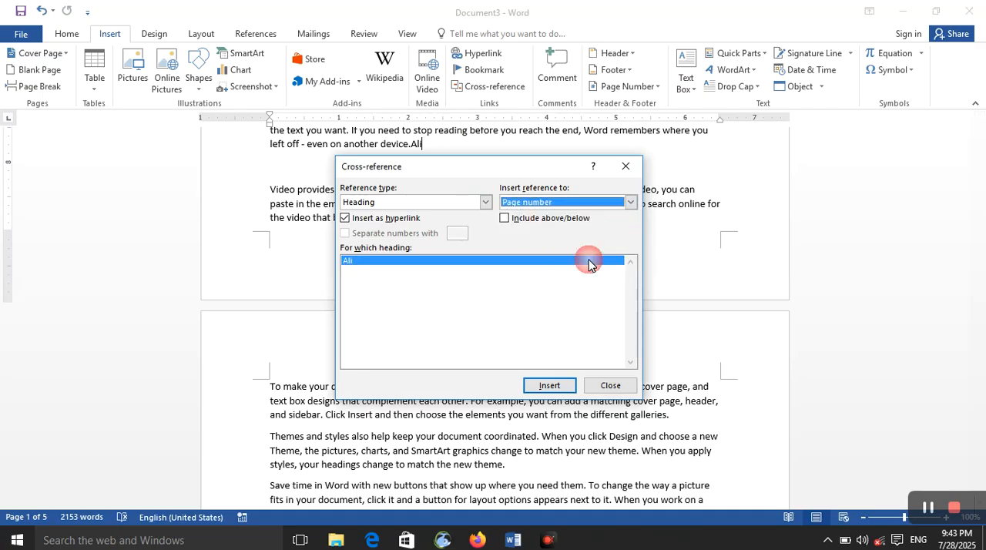
left_click(550, 385)
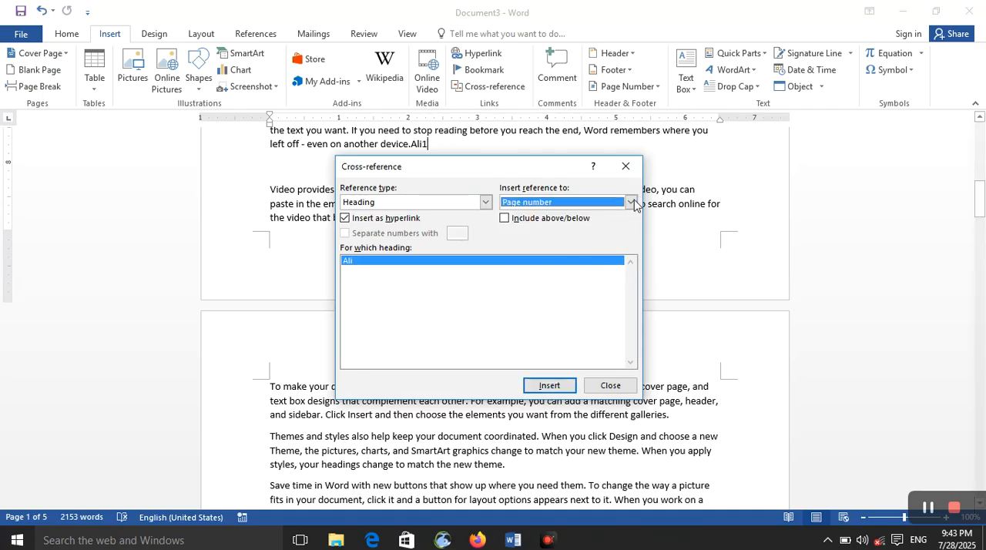
left_click(631, 202)
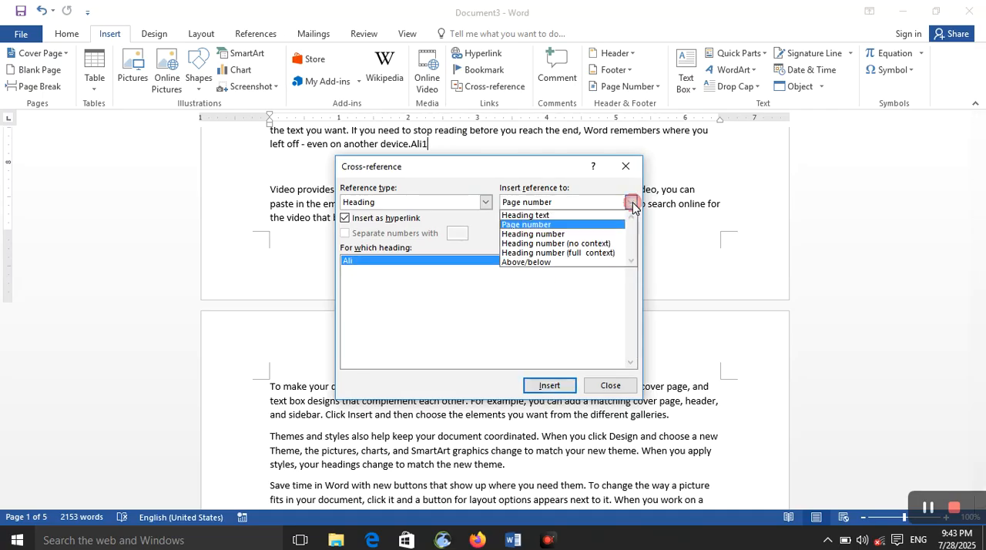
left_click(436, 144)
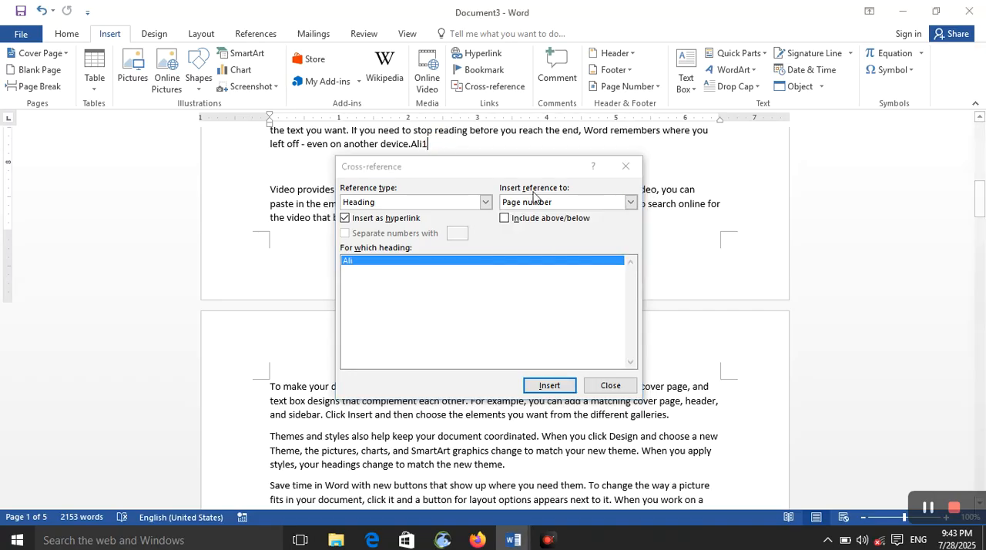
left_click(630, 202)
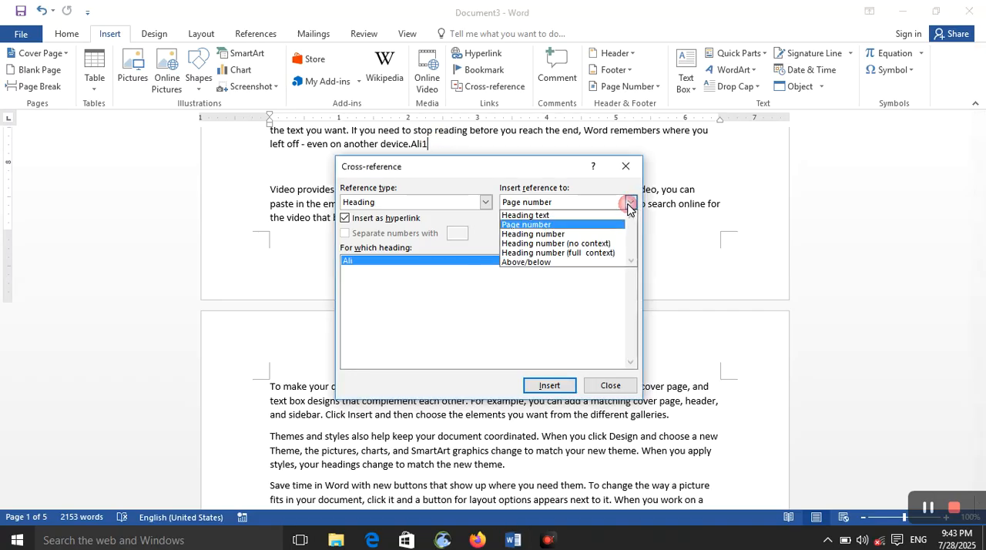
left_click(473, 296)
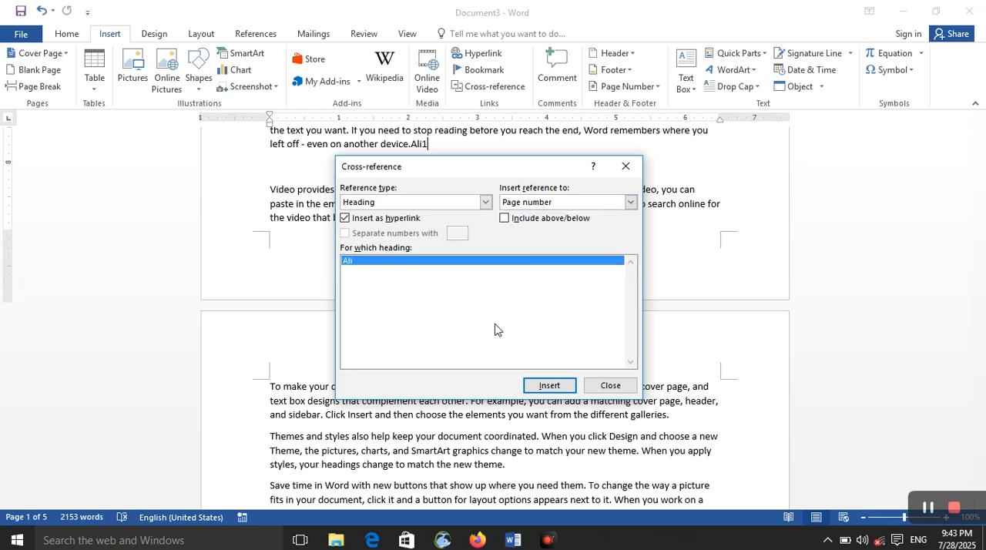
Step: Insert the heading's page number cross-reference three more times after the existing one, and finish cross-referencing
left_click(550, 385)
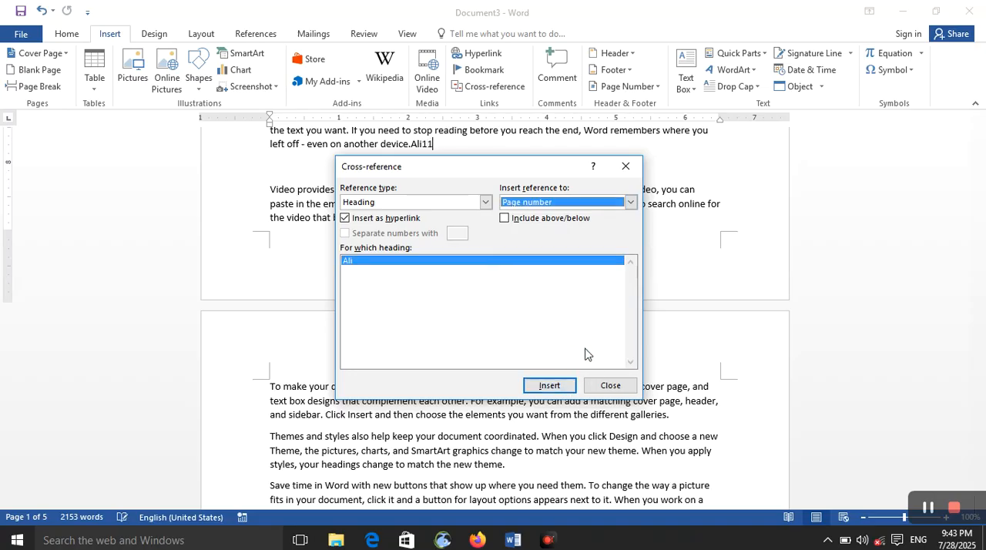
left_click(551, 387)
left_click(551, 386)
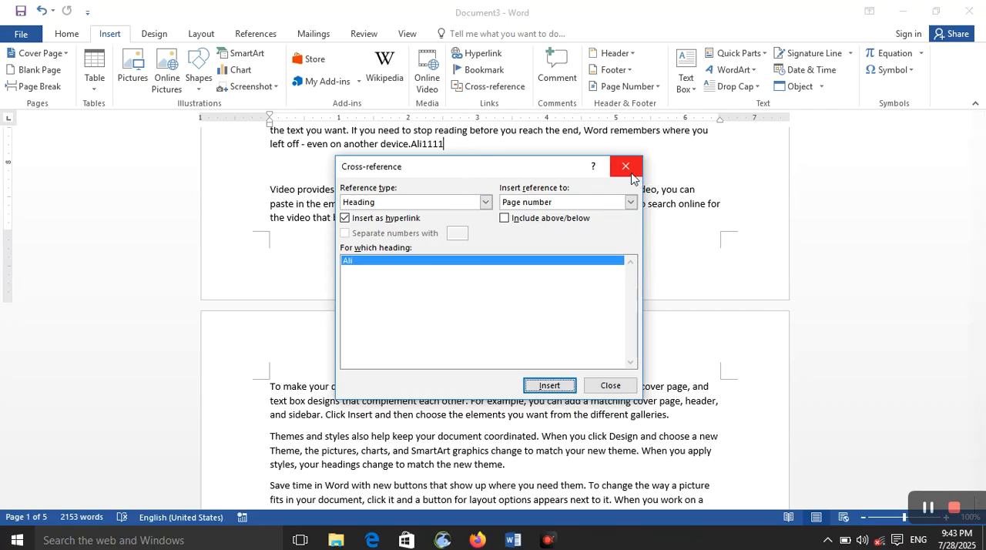
left_click(622, 171)
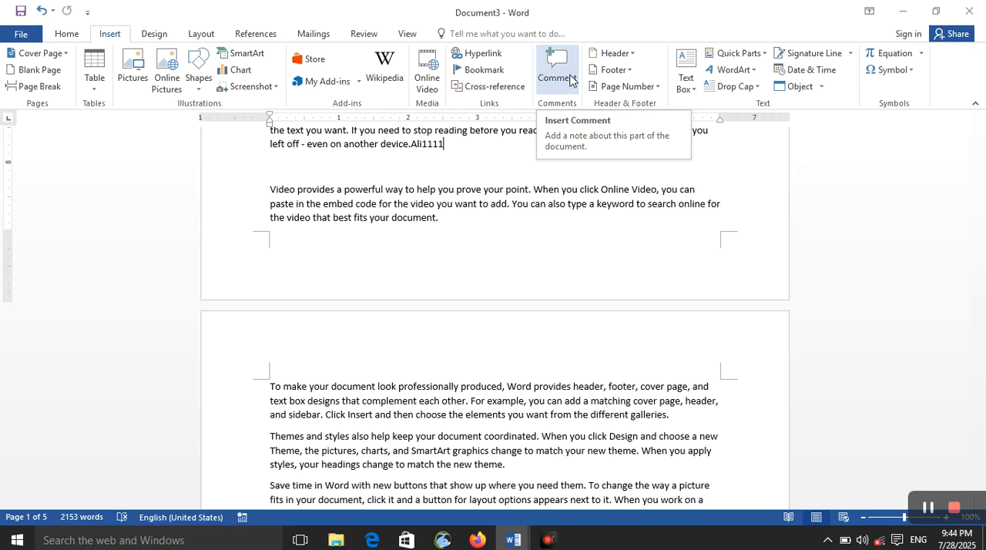
Step: Add a comment with sample text to "produced, Word" in the second page's first paragraph and reply to it with "fge5y5"
left_click_drag(487, 390, 516, 387)
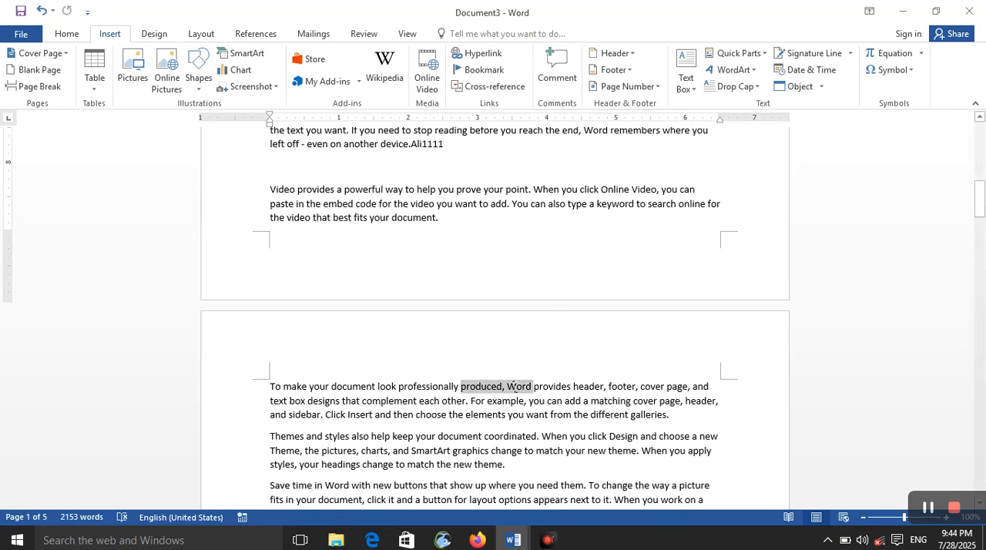
left_click(556, 67)
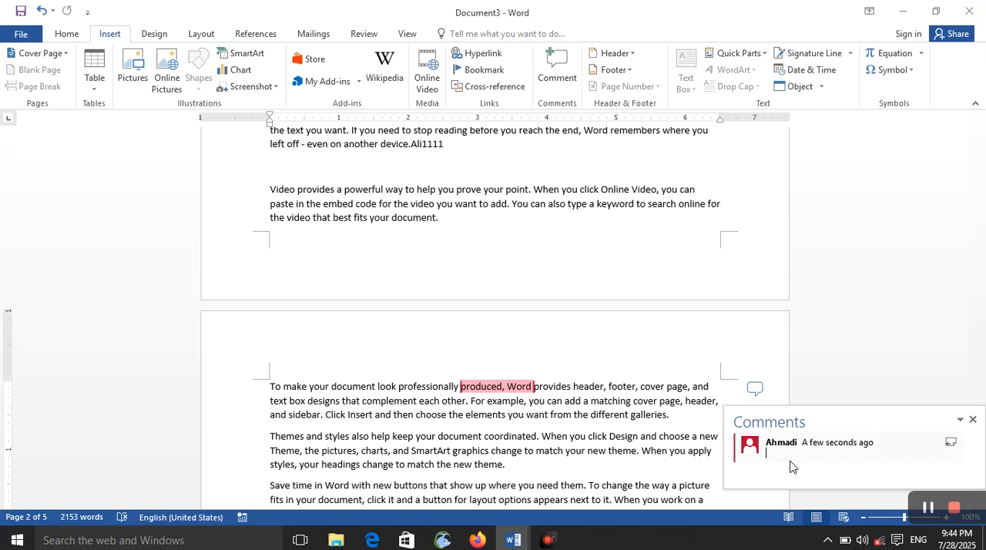
type("jkagigaegkjabhoi")
left_click(950, 442)
type("fge5y5")
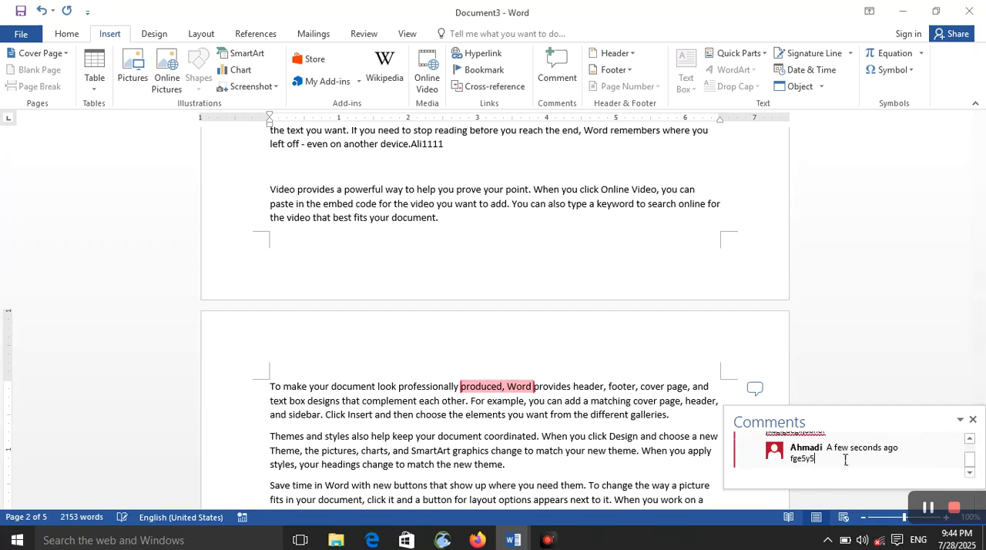
Step: Add the comment "tt4wty4t" to the words "a matching cover page, header," further down page 2
scroll(621, 411, "down", 8)
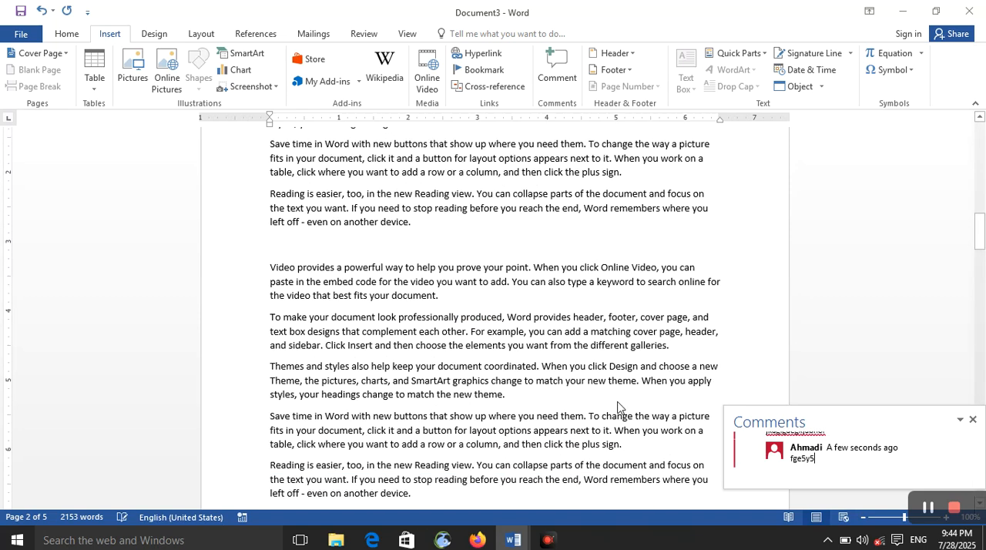
left_click(573, 324)
left_click_drag(584, 327, 719, 332)
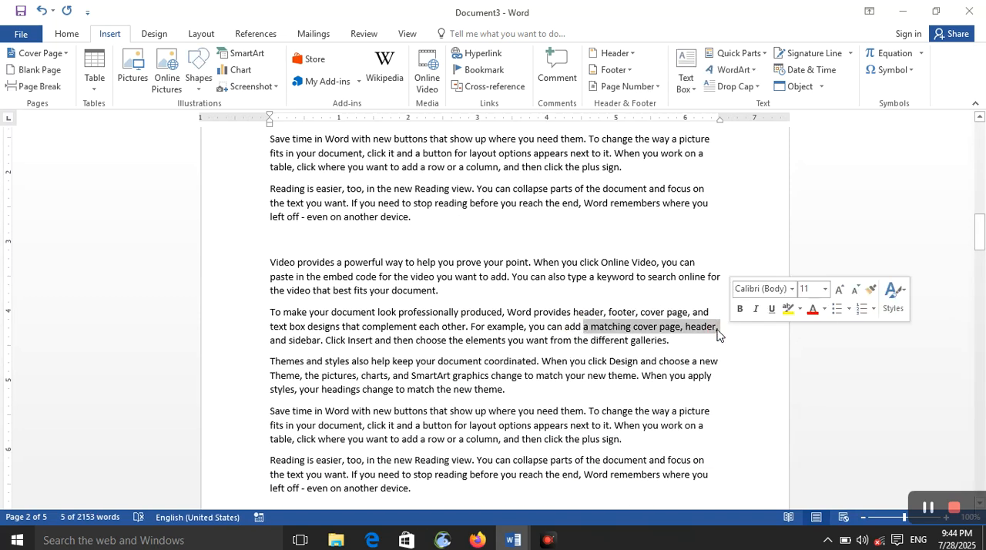
left_click(557, 73)
type("tykutyk")
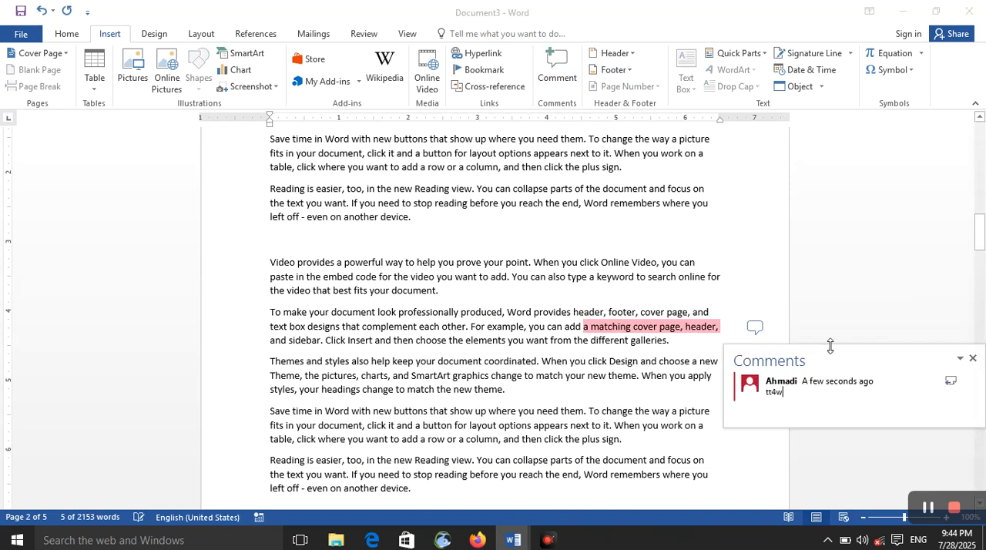
left_click(634, 402)
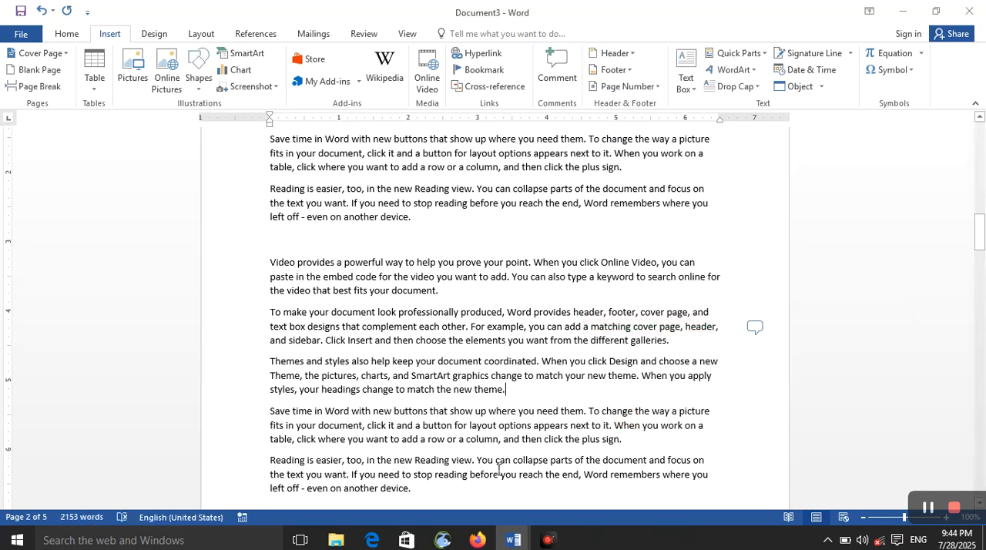
Step: Replace "reach the end, Word remembers" with "fdhgzdrhz" in the "Reading is easier" paragraph below and comment on it with "zdrhhdrh"
left_click_drag(533, 474, 635, 484)
type("fdhgzdrhz")
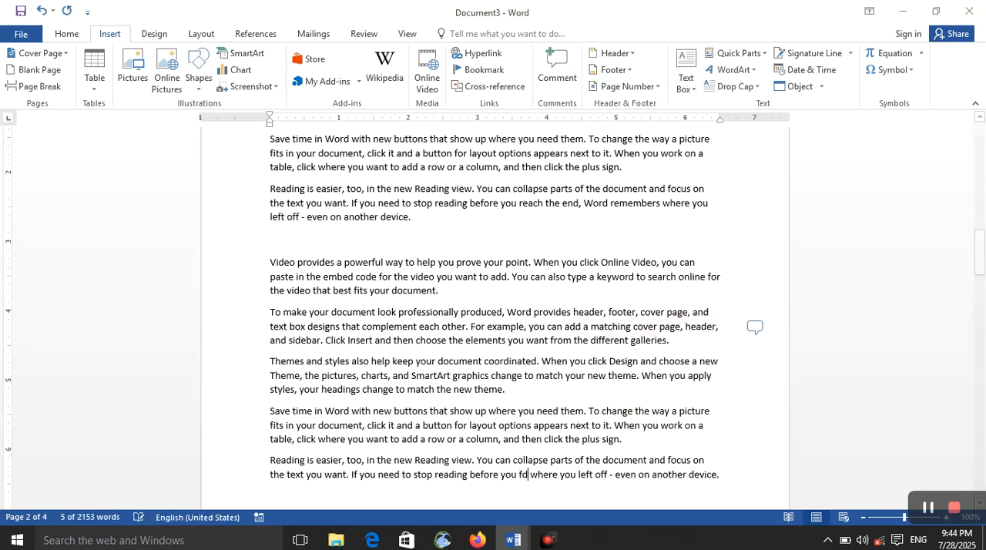
left_click(559, 73)
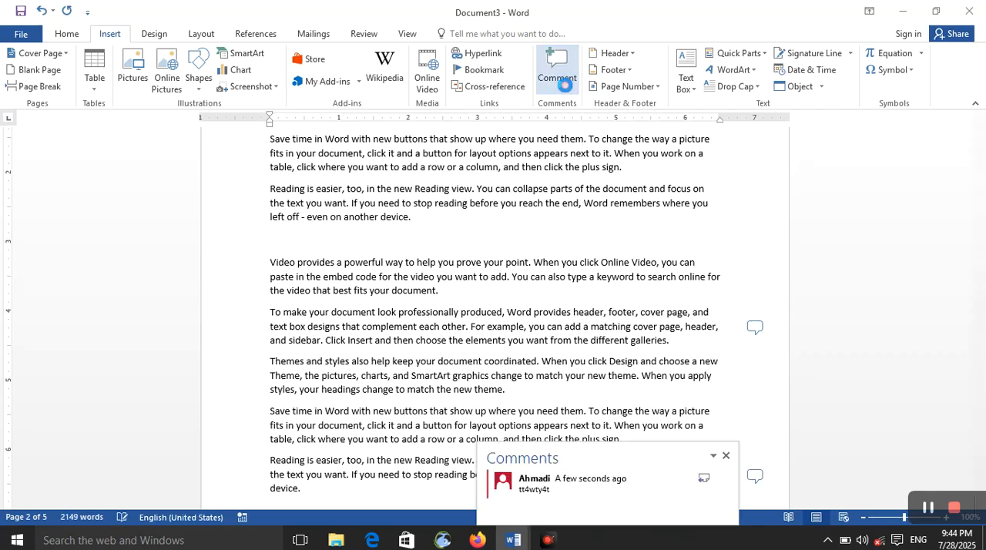
type("zdrhhdrh")
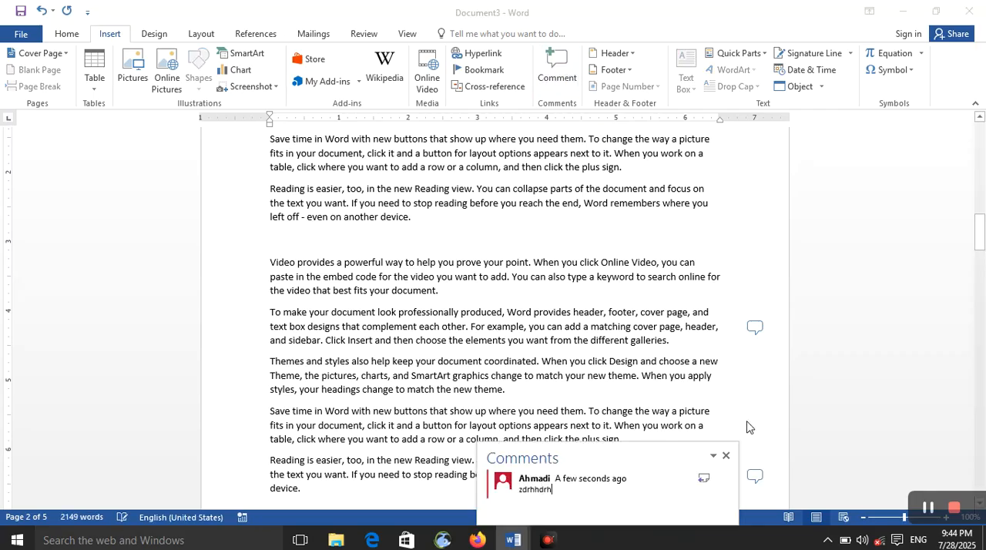
Step: View the comments attached to "fdhgzdrhz" and "a matching cover page, header," on page 2
left_click(756, 328)
left_click(755, 327)
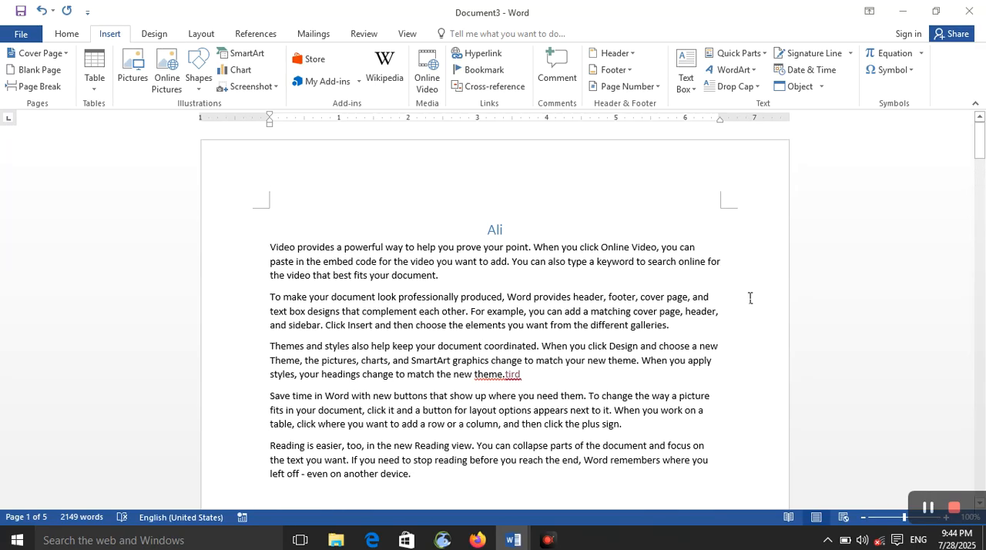
scroll(749, 300, "down", 7)
left_click(755, 383)
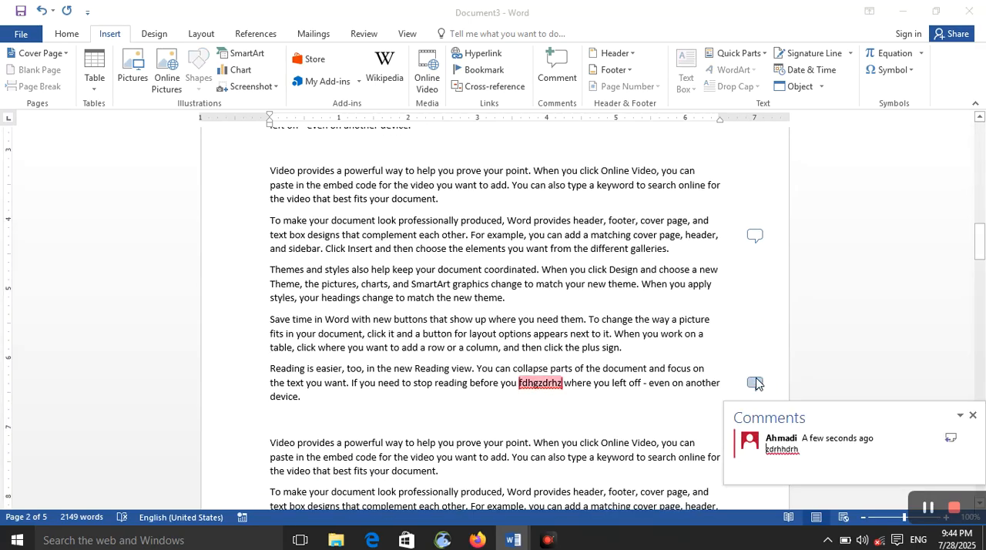
left_click(755, 236)
left_click(756, 236)
left_click(755, 236)
left_click(755, 236)
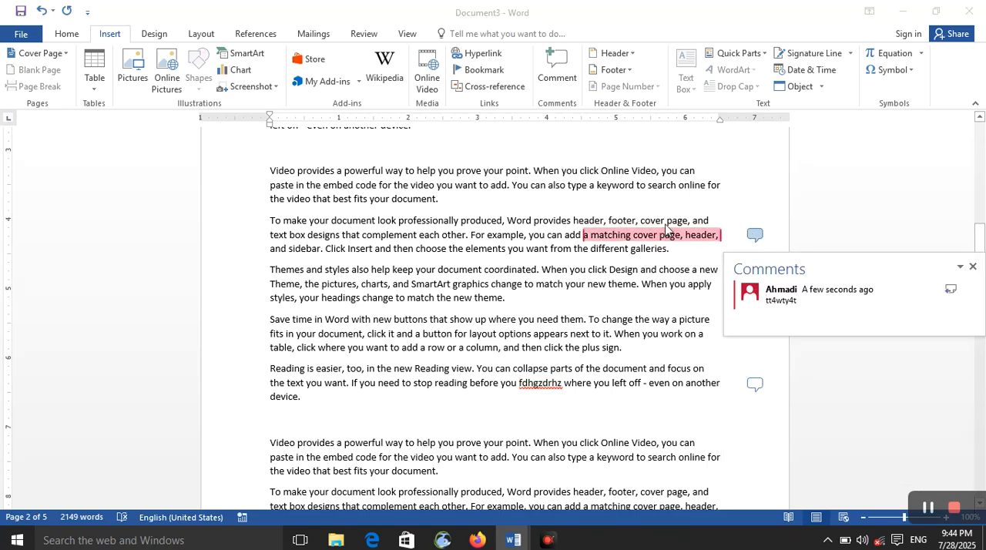
Step: Delete the comments attached to "a matching cover page, header," and "fdhgzdrhz"
left_click(724, 190)
left_click(755, 235)
right_click(780, 302)
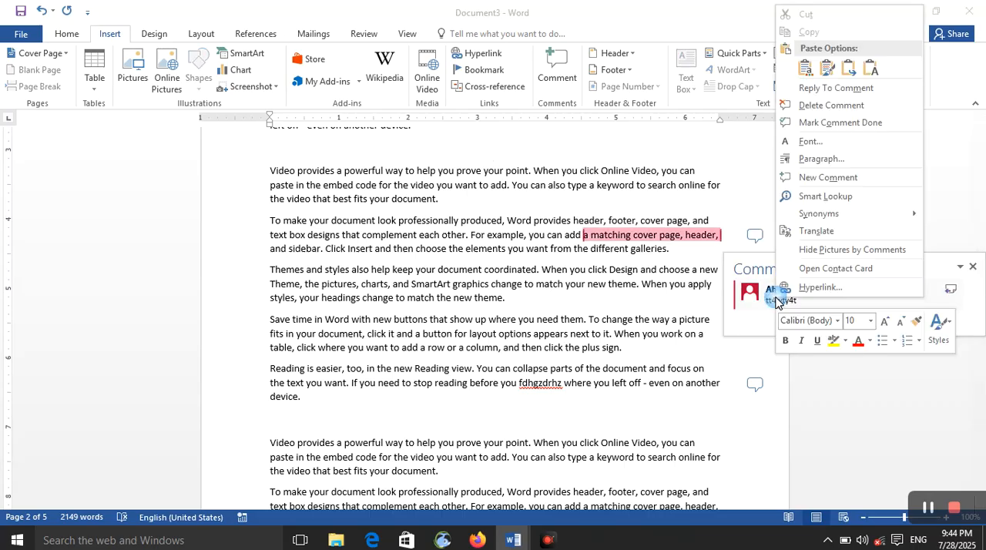
left_click(832, 105)
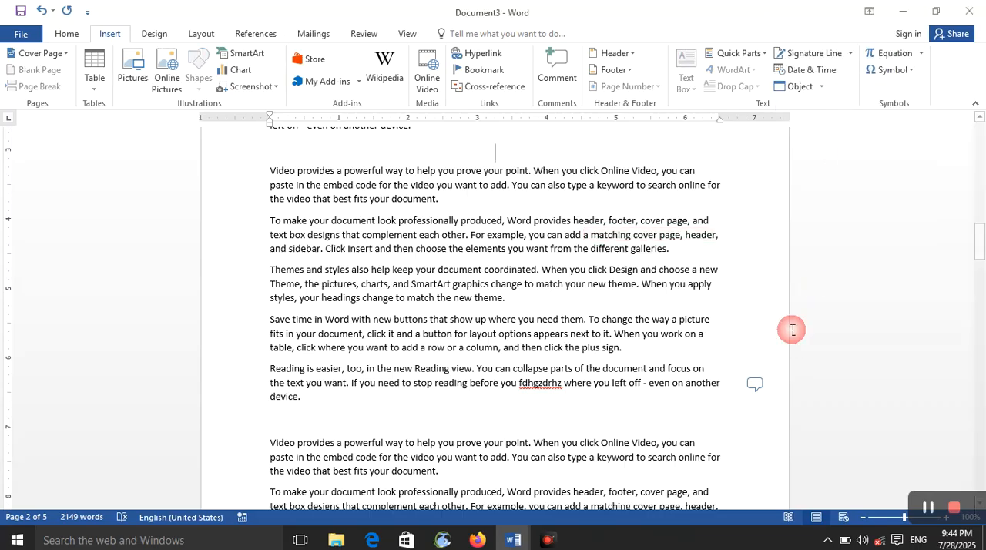
left_click(755, 383)
right_click(810, 445)
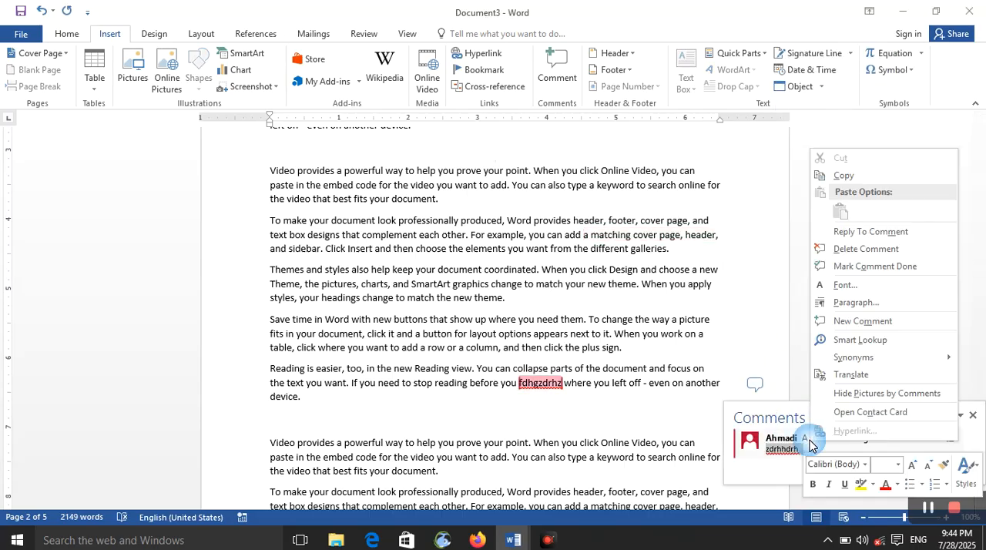
left_click(868, 254)
Step: Close the document
scroll(615, 347, "down", 3)
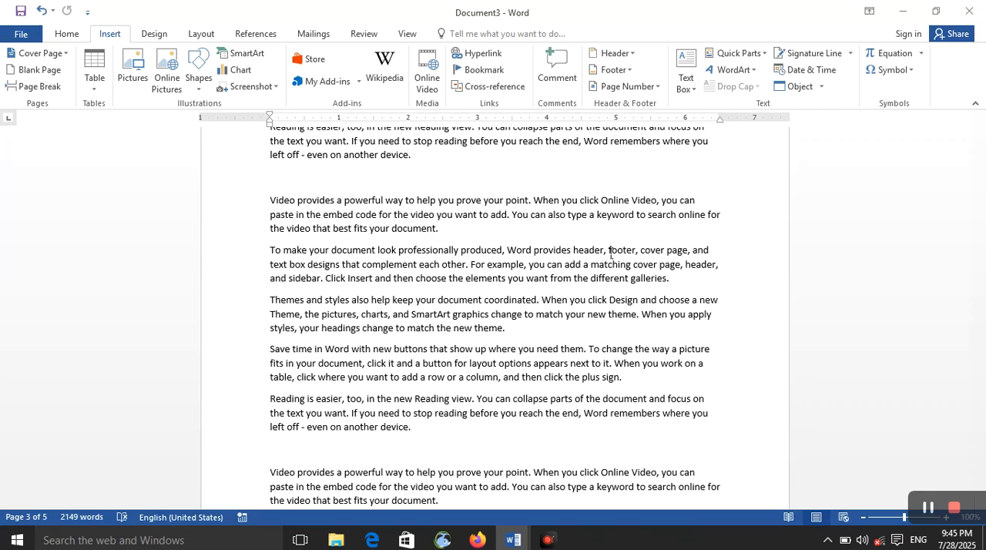
left_click(969, 10)
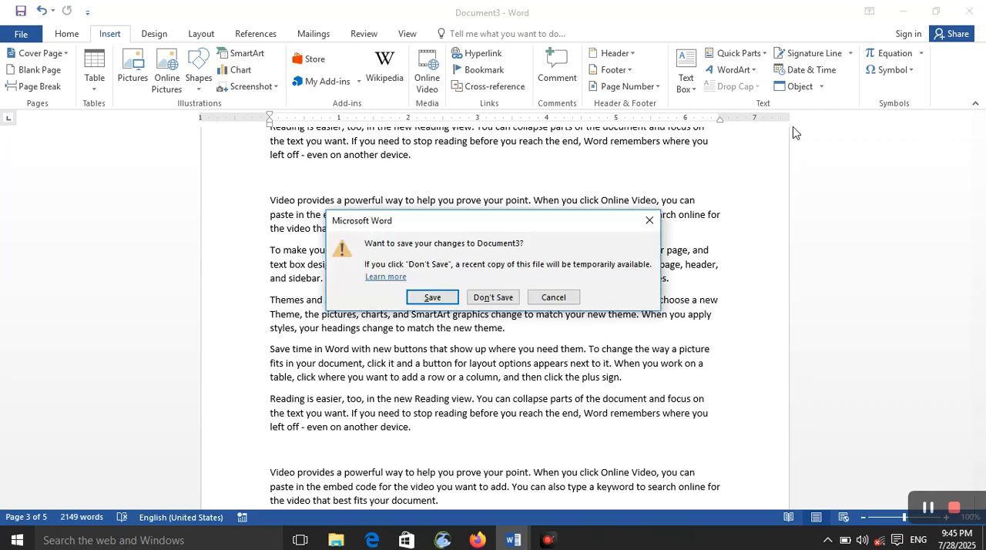